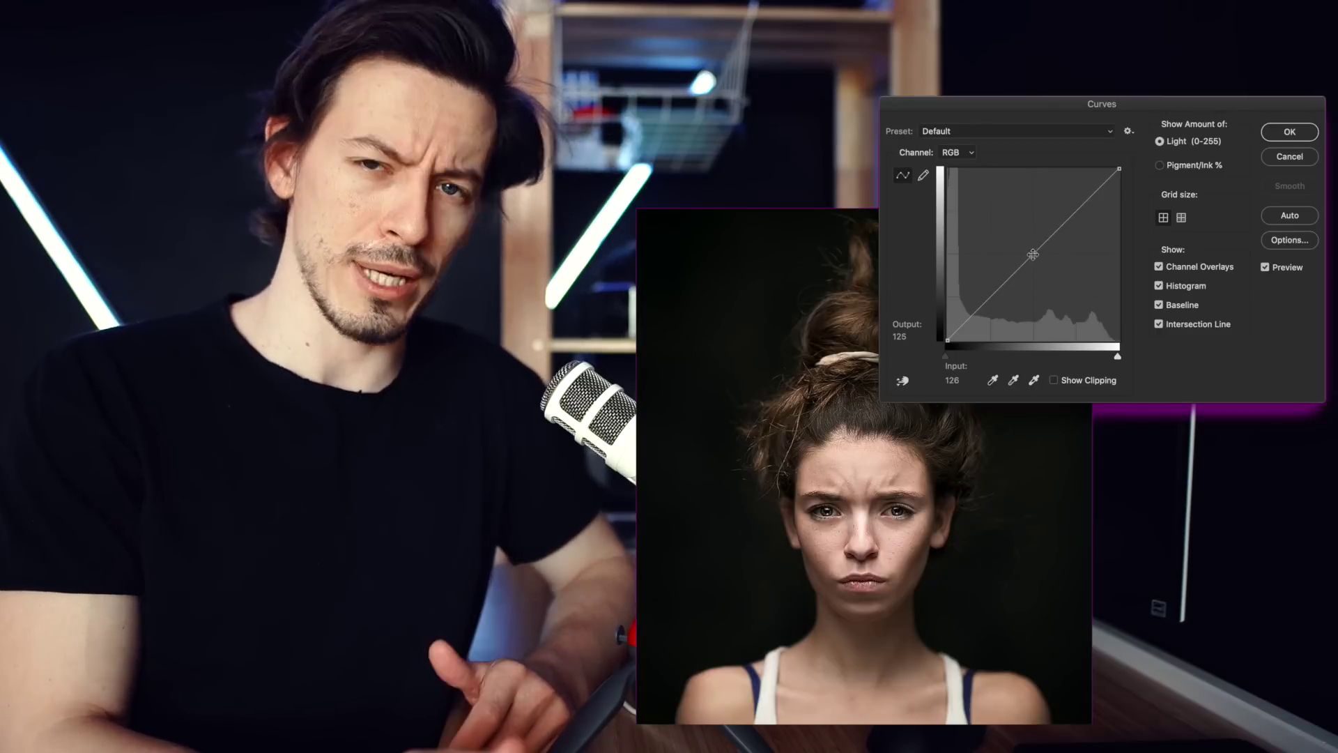
- Raise the portrait's midtone curve point, then pull it back down to near the original brightness
left_click_drag(1033, 254, 1033, 242)
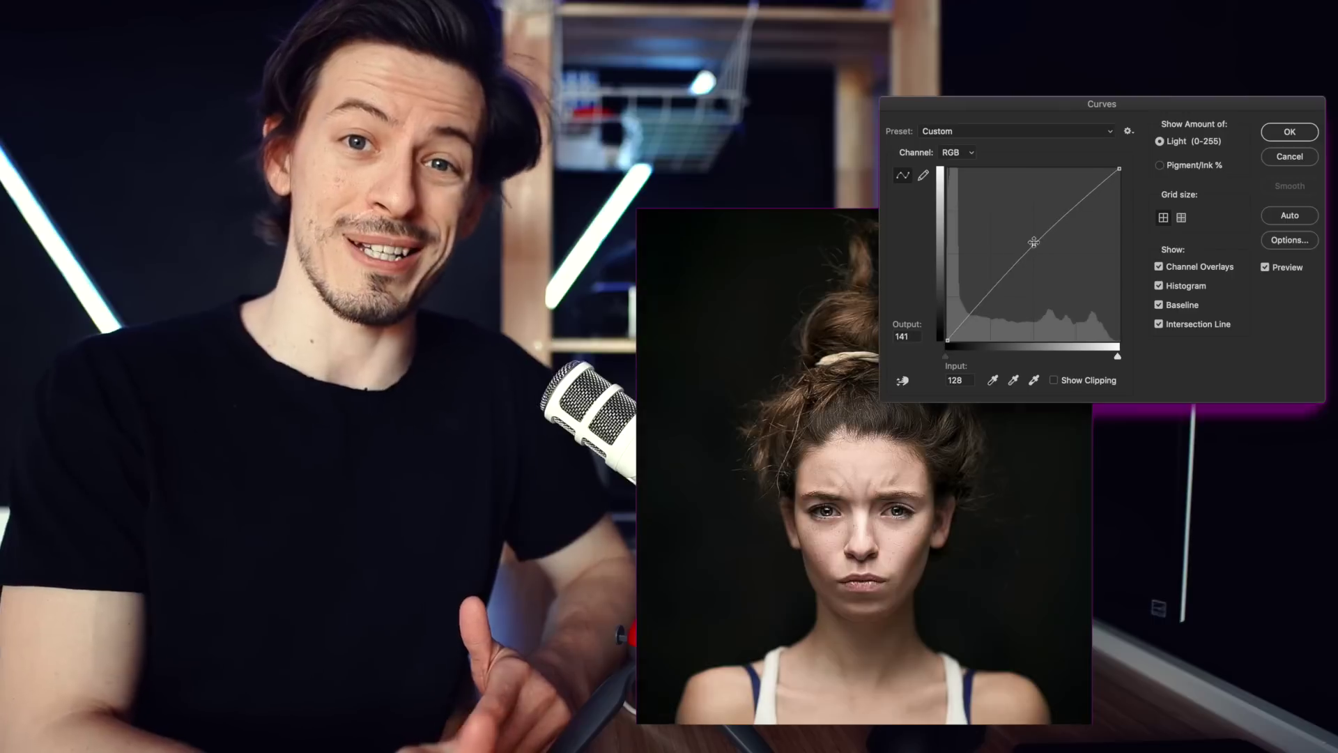
left_click_drag(1034, 242, 1034, 258)
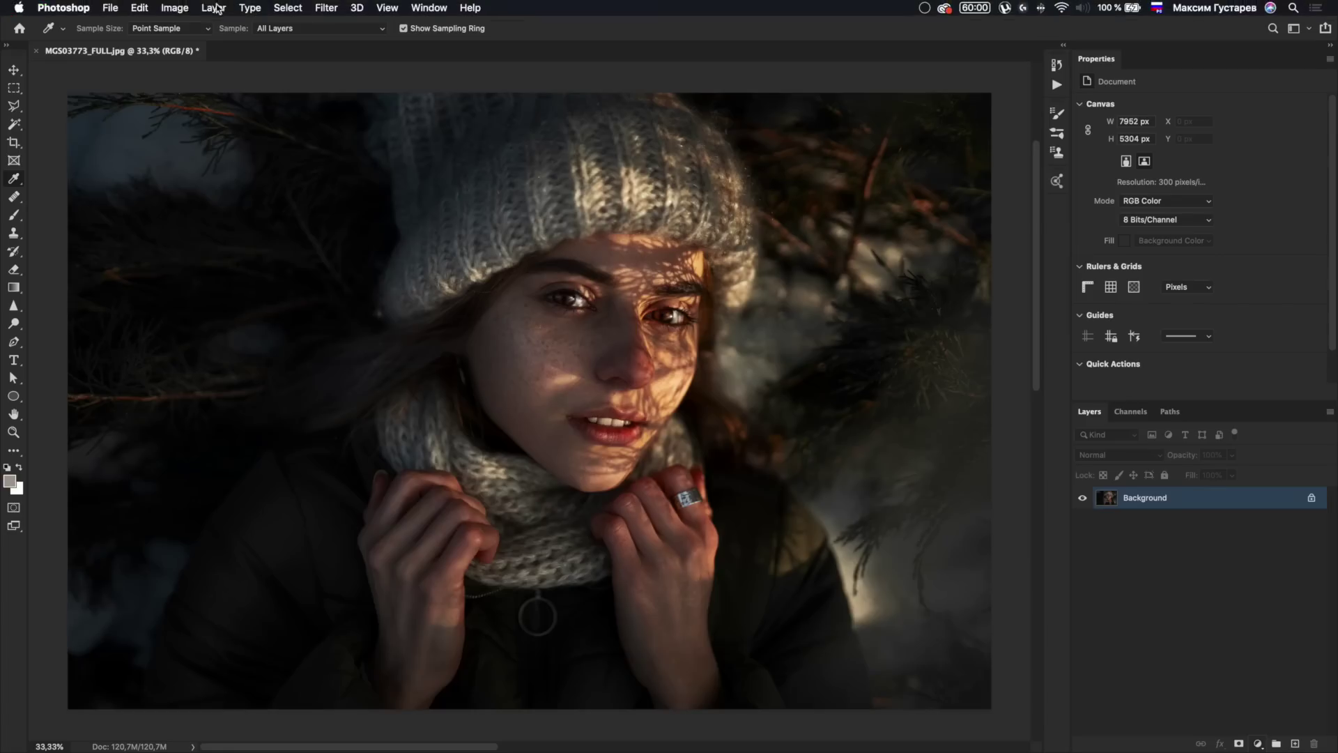
- Check the portrait's 7952 × 5304 pixel size in Image Size and cancel without changes
left_click(175, 7)
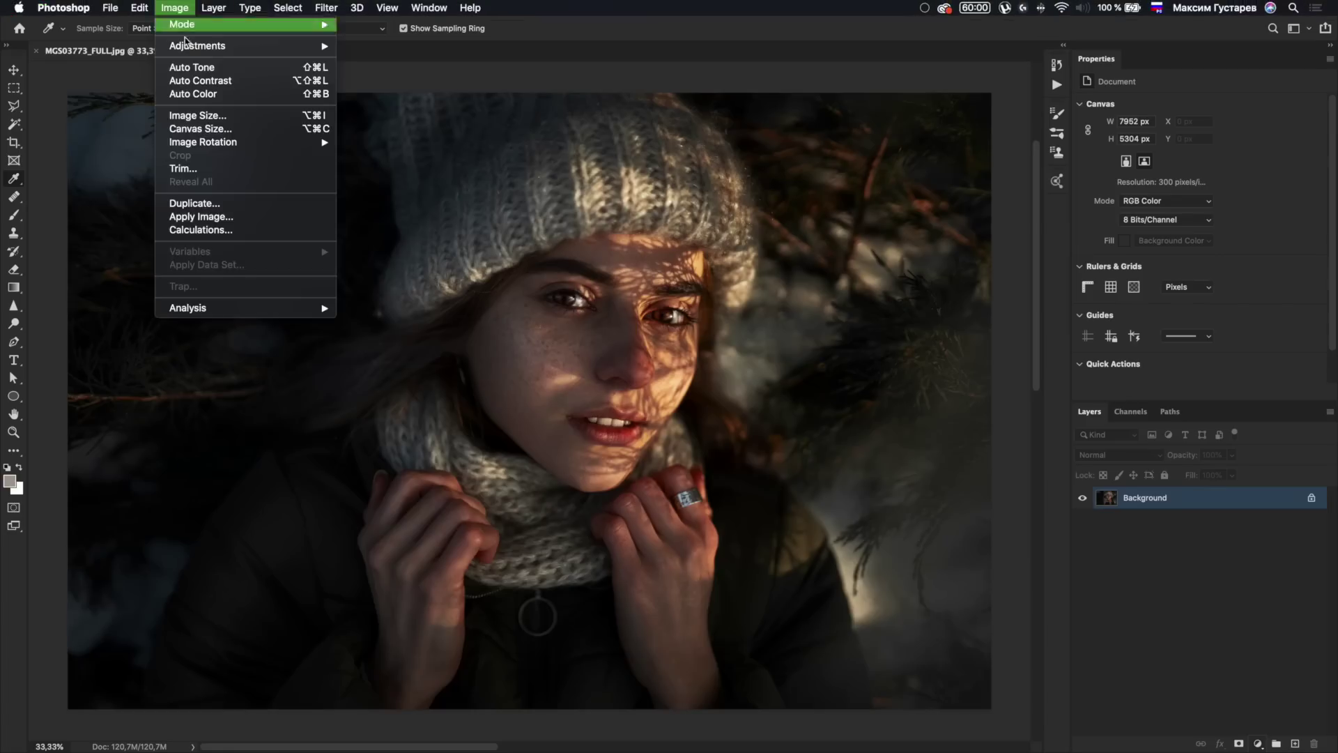
left_click(206, 117)
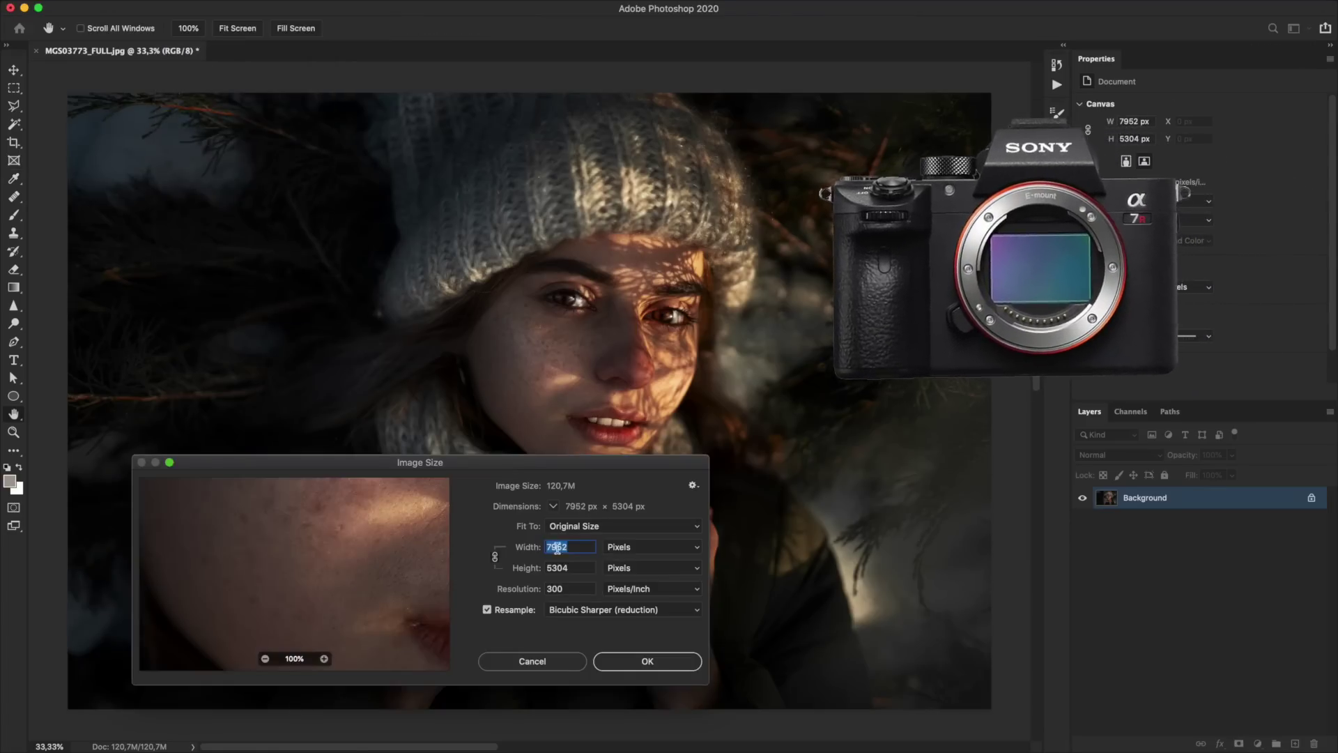
key("Tab")
left_click(579, 571)
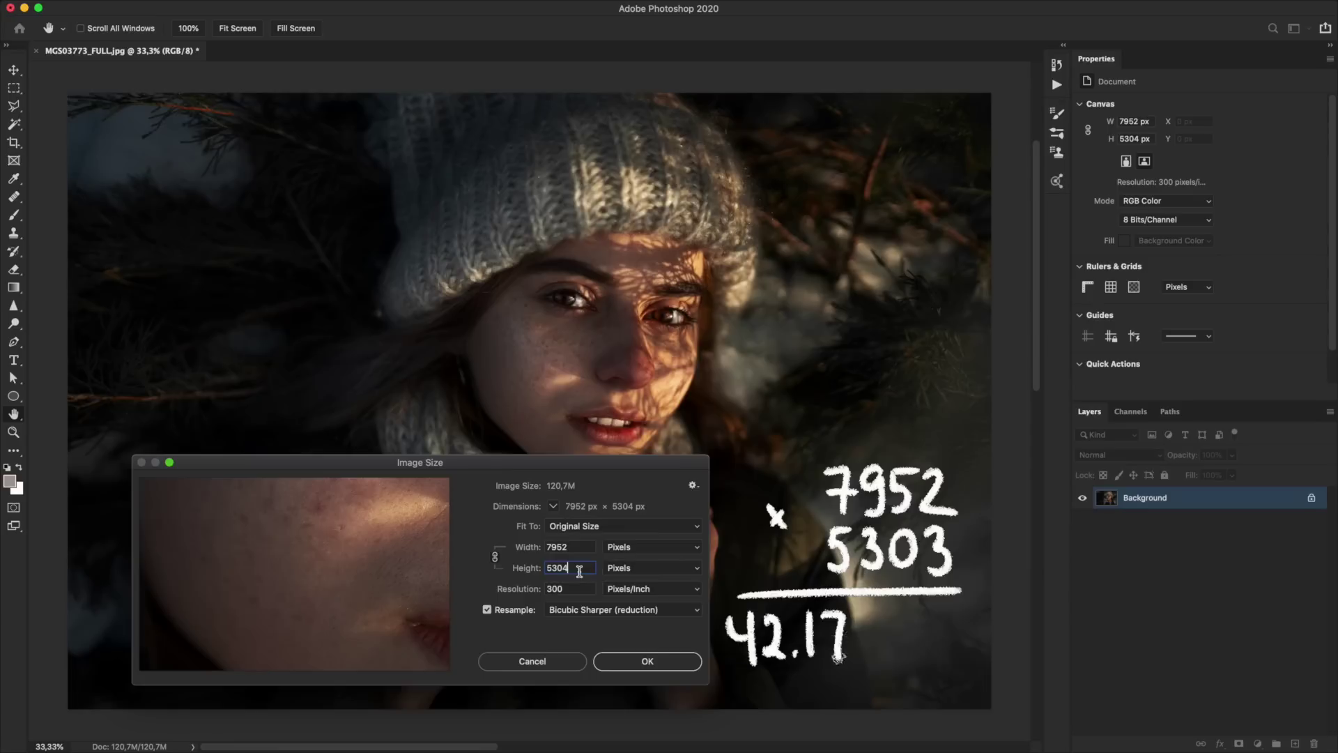
double_click(580, 569)
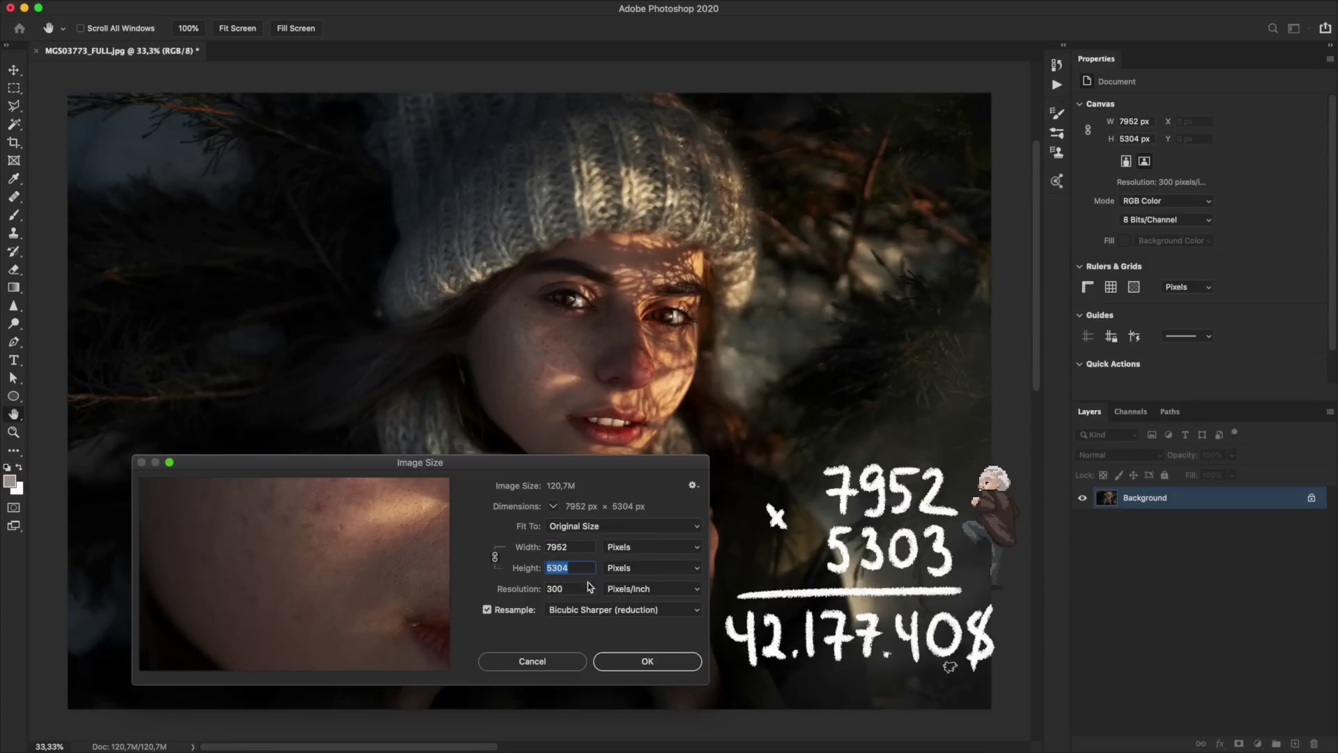
left_click(532, 661)
- Zoom in on the left eye, set the foreground colour to a sampled brown, then fit the view
key("i")
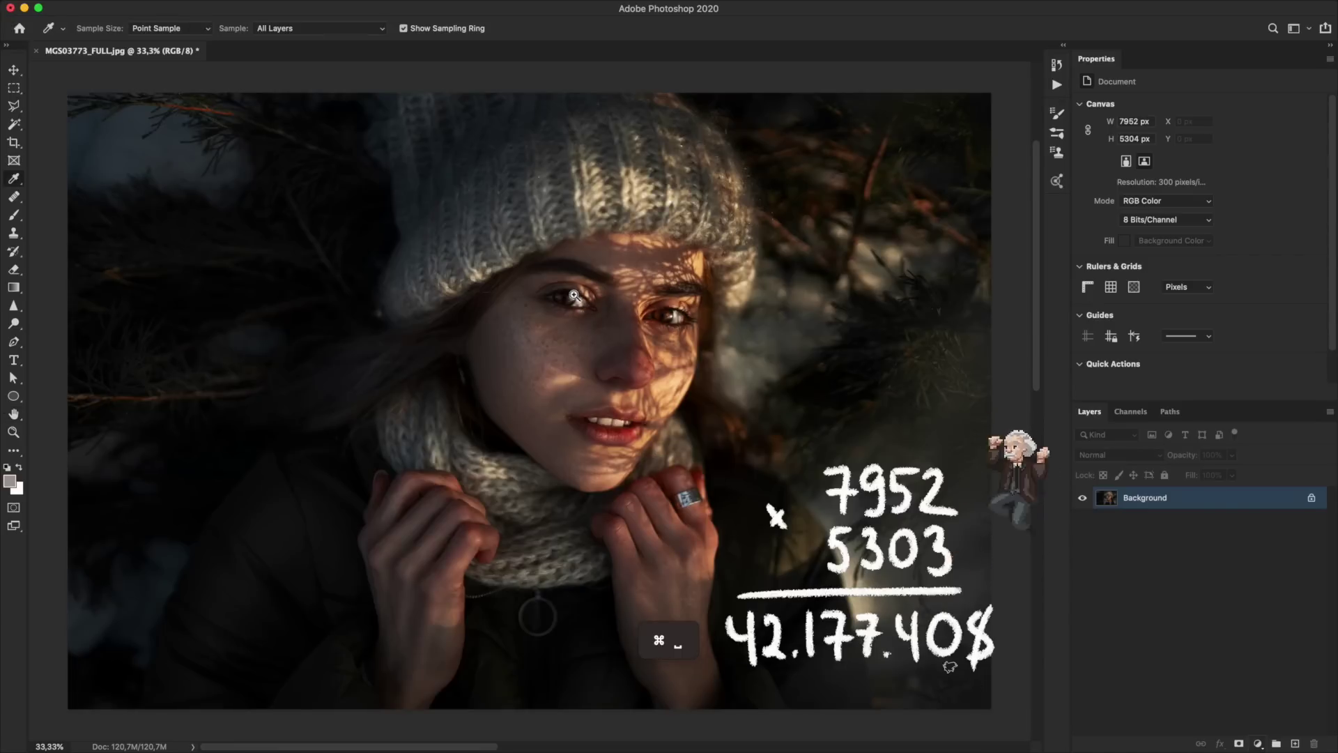
mouse_move(574, 296)
left_mouse_down()
mouse_move(718, 377)
mouse_move(640, 364)
left_mouse_up()
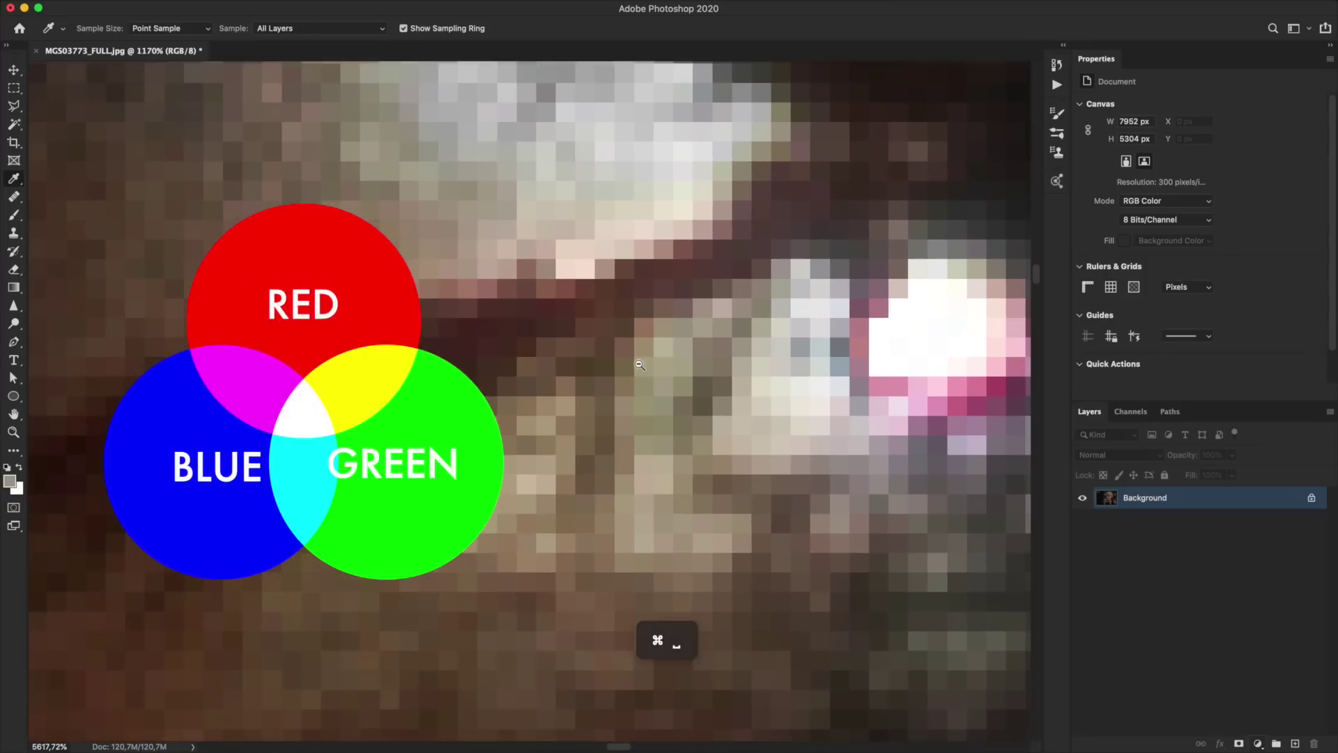
left_click(10, 480)
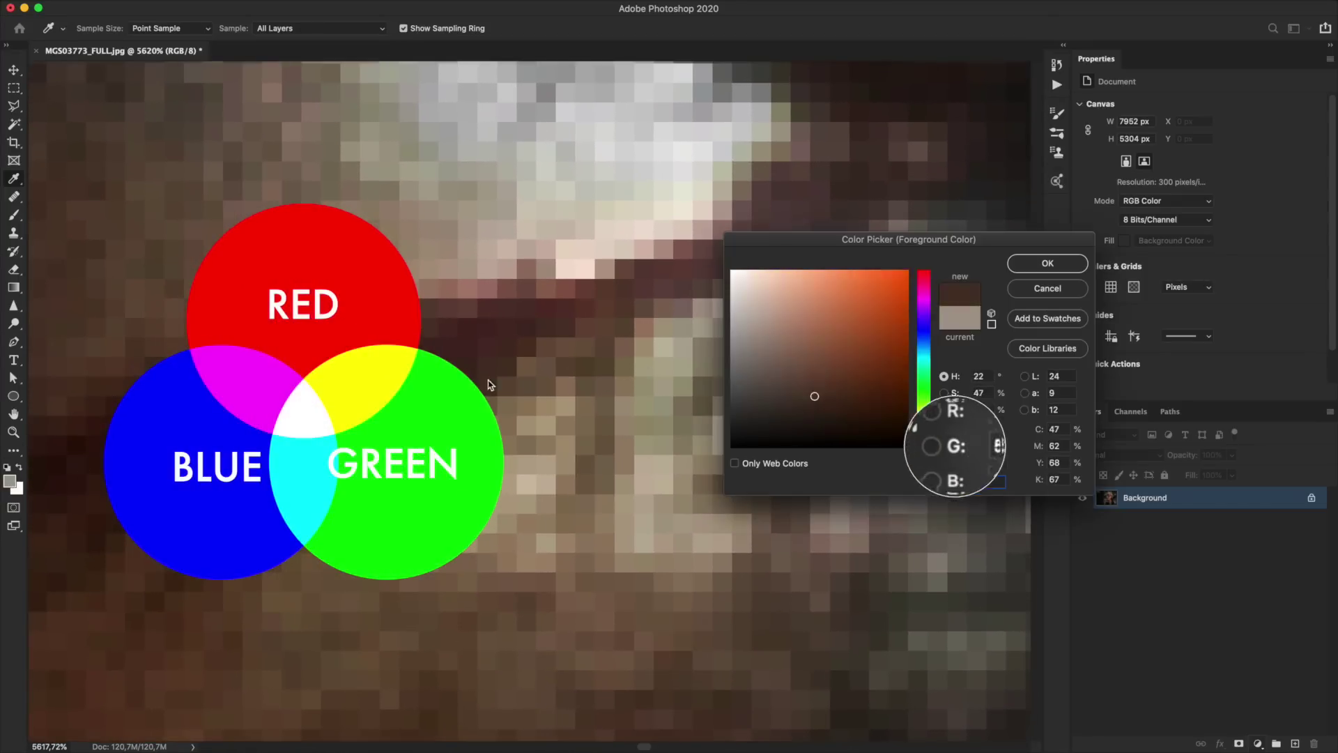
mouse_move(521, 271)
left_mouse_down()
mouse_move(584, 530)
mouse_move(944, 550)
left_mouse_up()
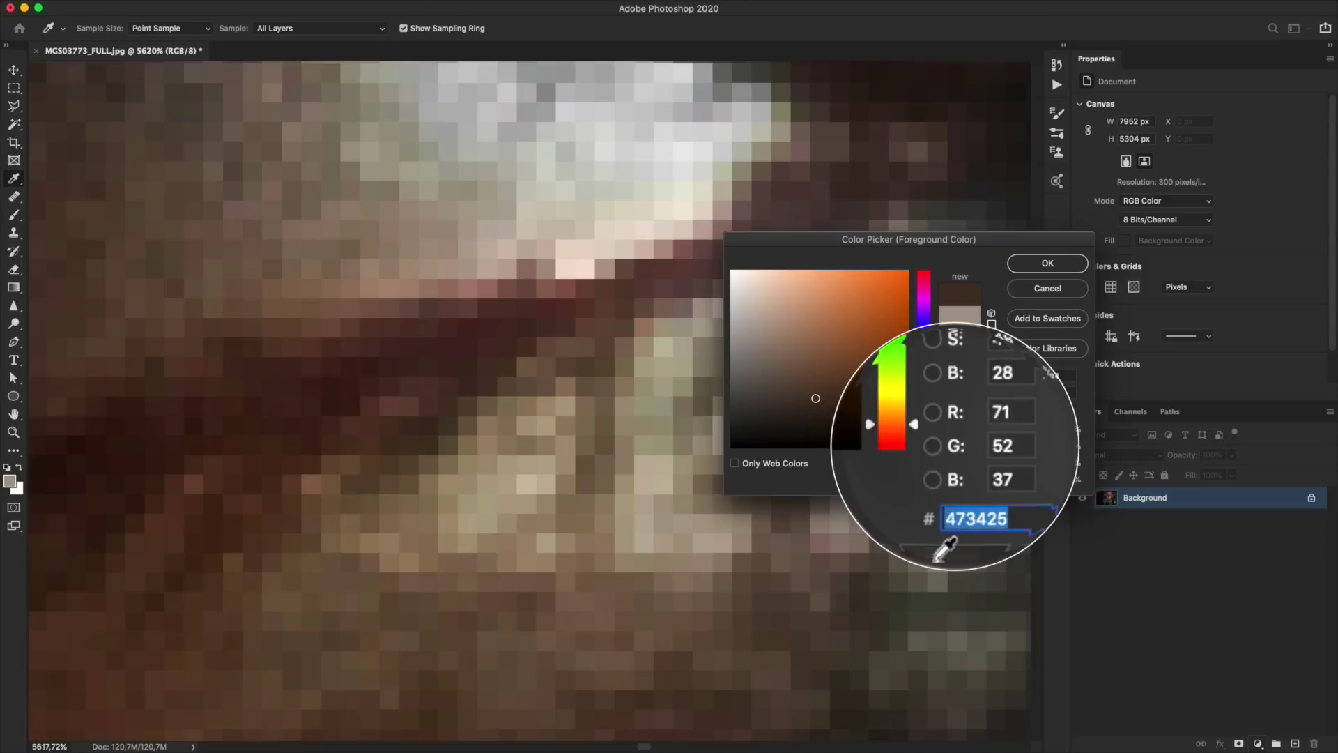
left_click(1015, 413)
left_click(983, 410)
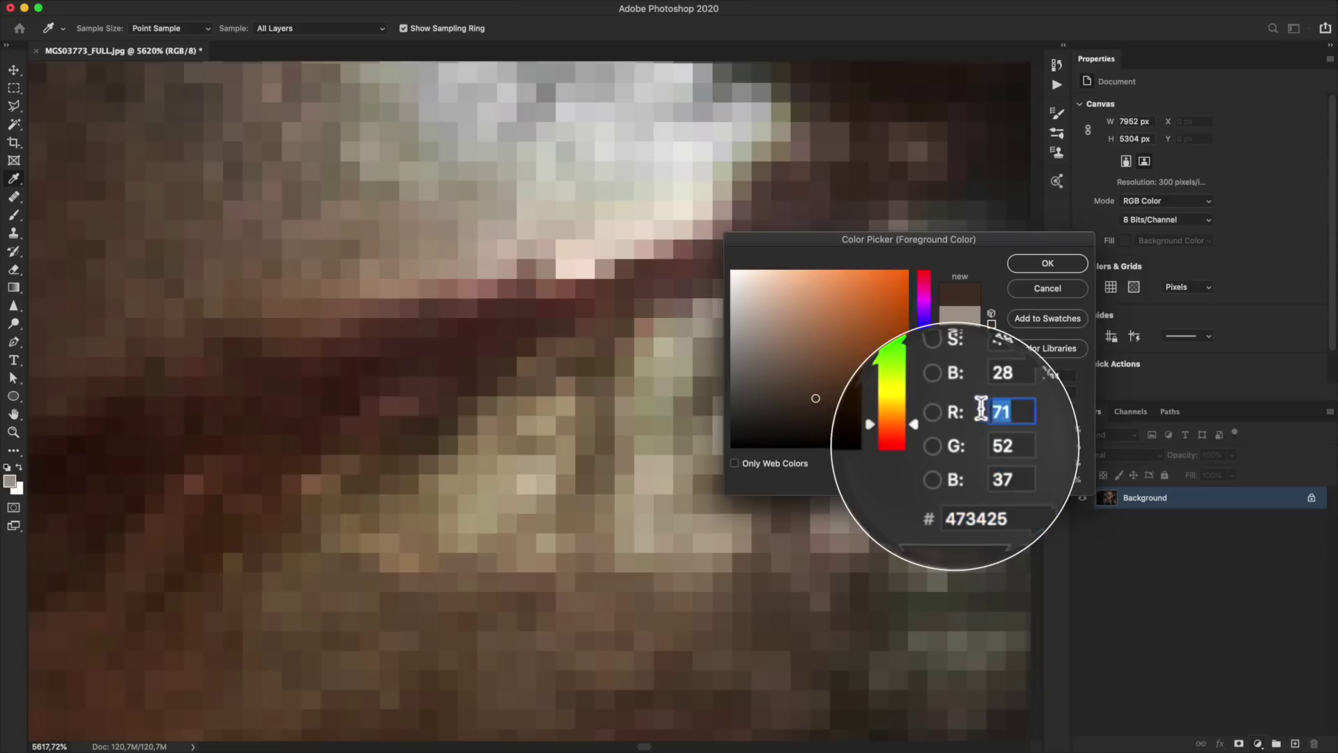
mouse_move(692, 207)
left_mouse_down()
mouse_move(688, 170)
mouse_move(580, 185)
mouse_move(462, 312)
mouse_move(443, 469)
left_mouse_up()
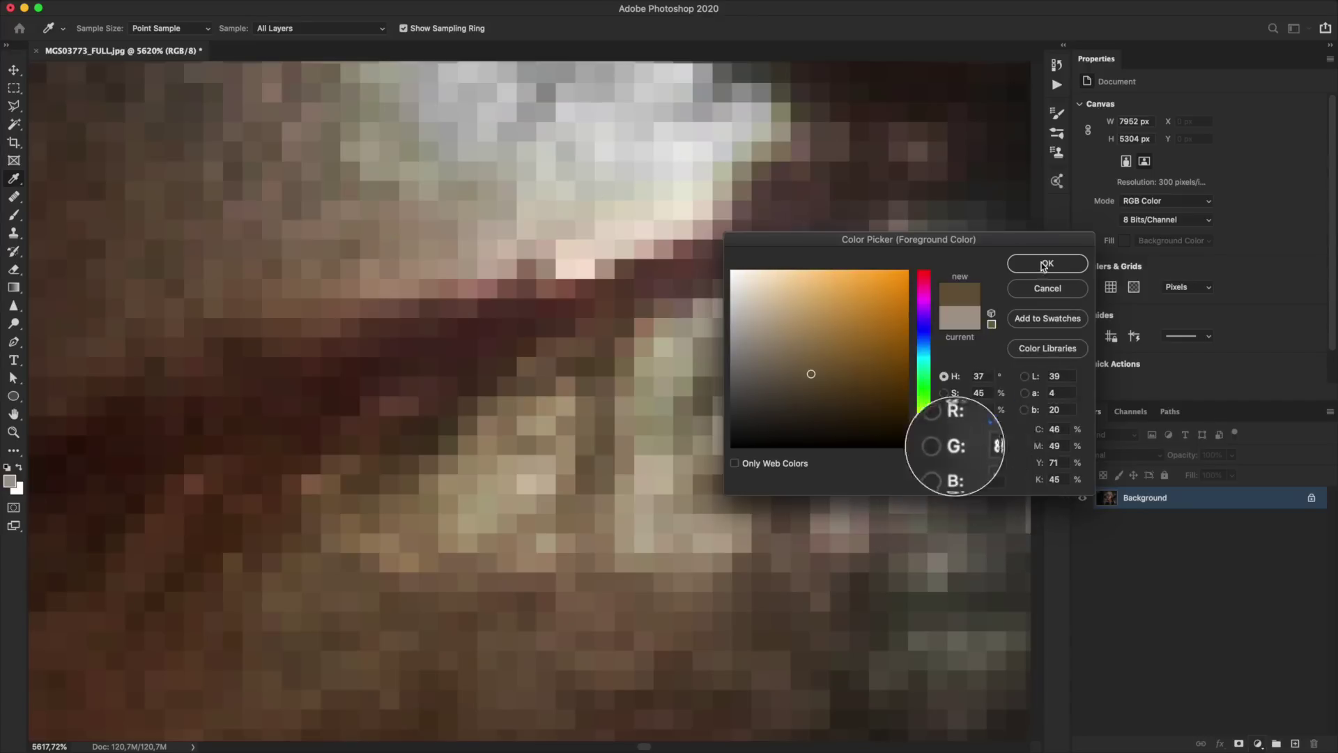
key("Return")
key("super+0")
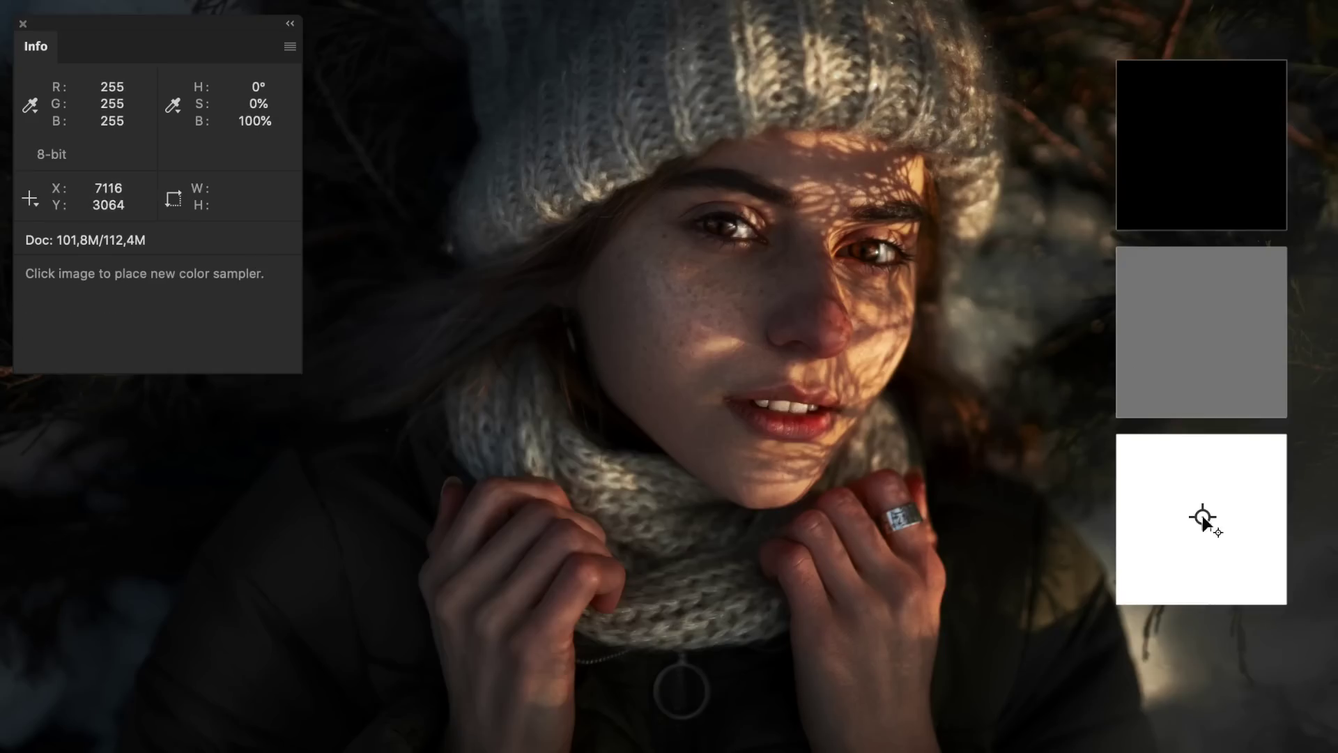
- Add Color Samplers #1–#4 on the white, black and grey swatches and the model's cheek
left_click(1203, 518)
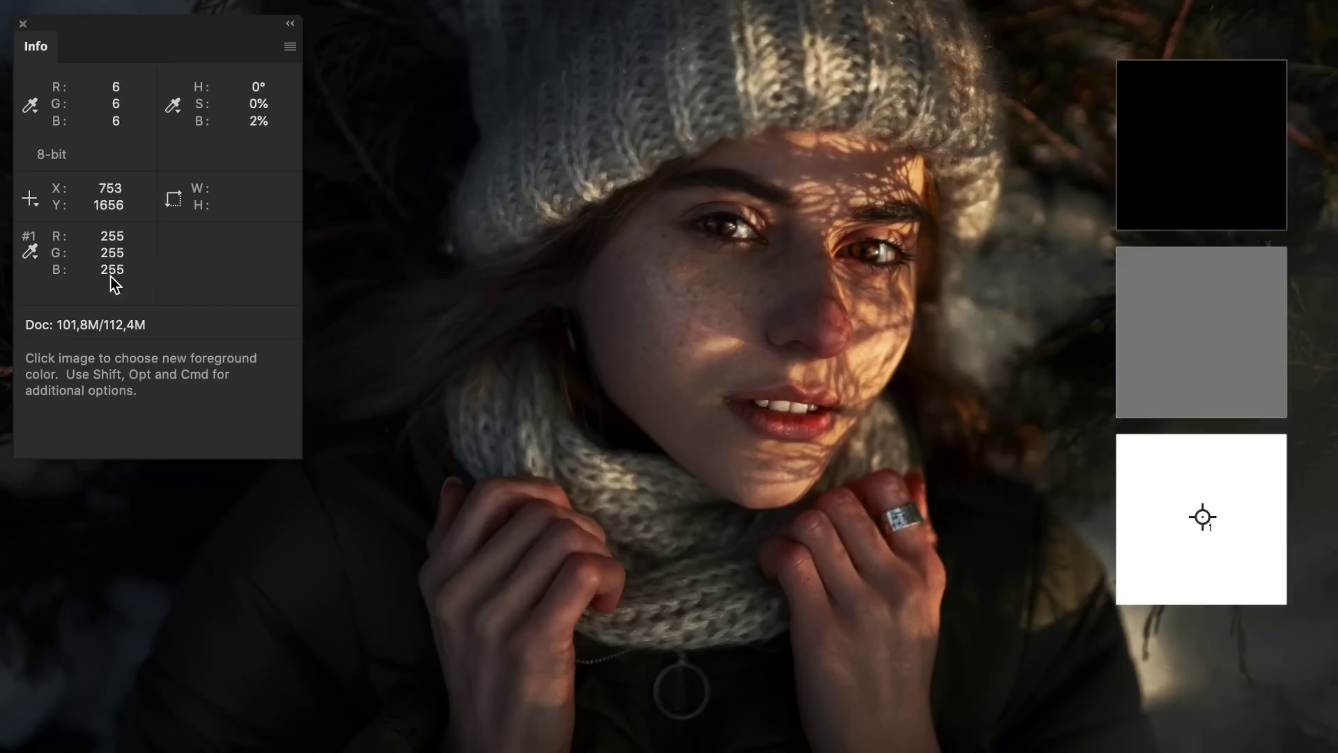
left_click(1200, 145)
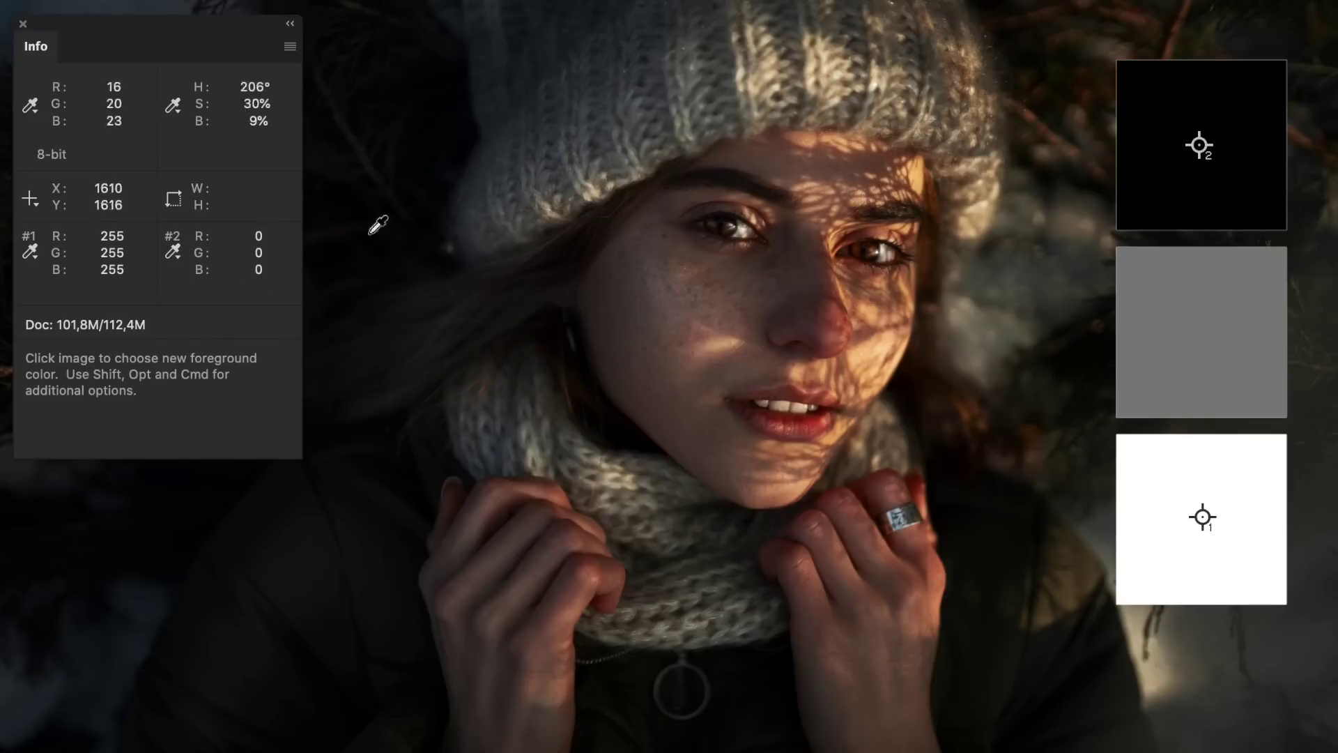
left_click(1201, 332)
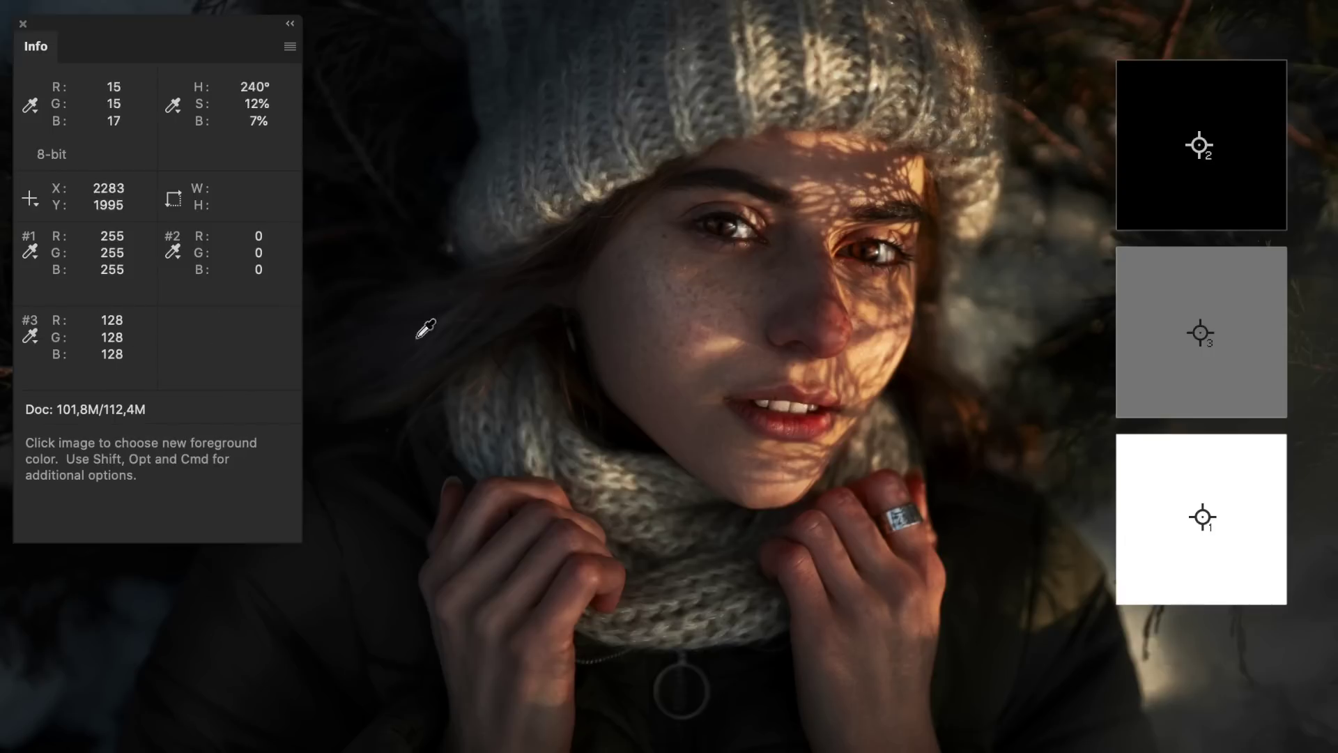
left_click(675, 301, "shift")
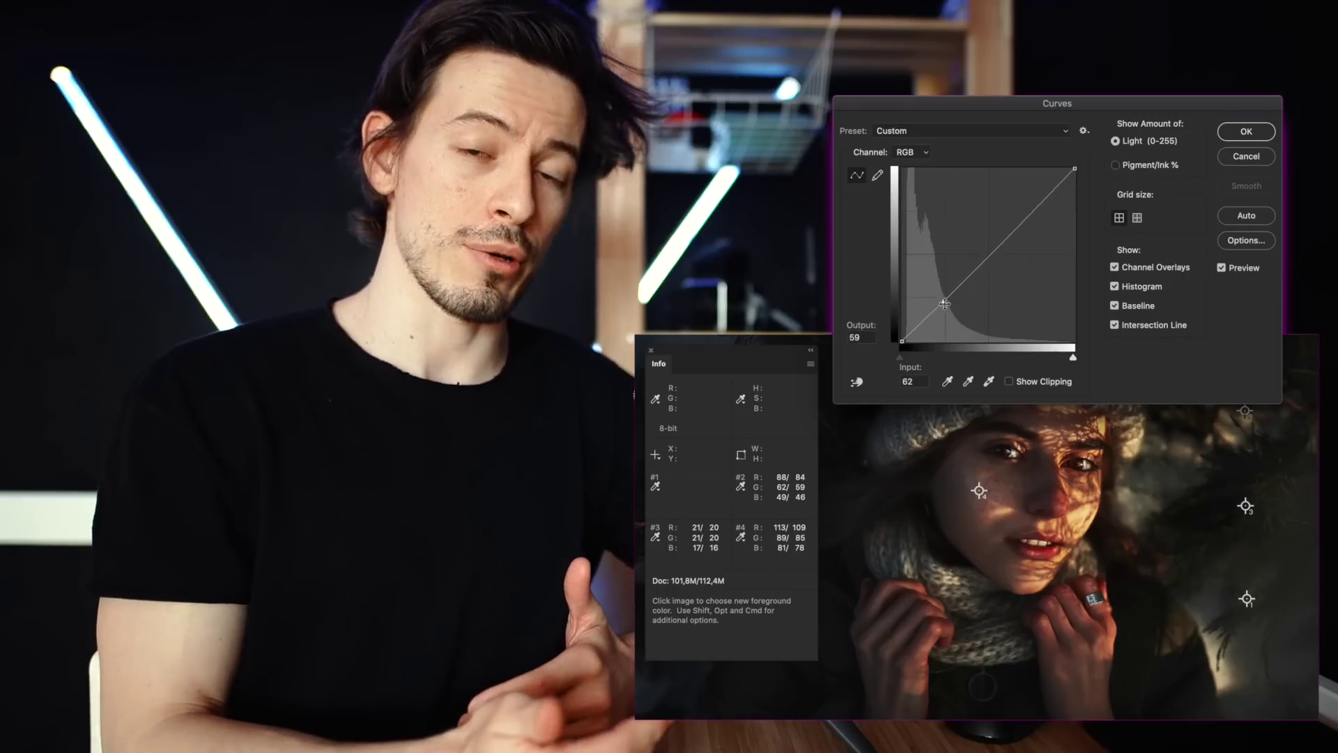
- Shape an S-curve with highlight and shadow points and adjusted endpoints until the cheek reads 114, 95, 88
left_click_drag(1028, 221, 1087, 188)
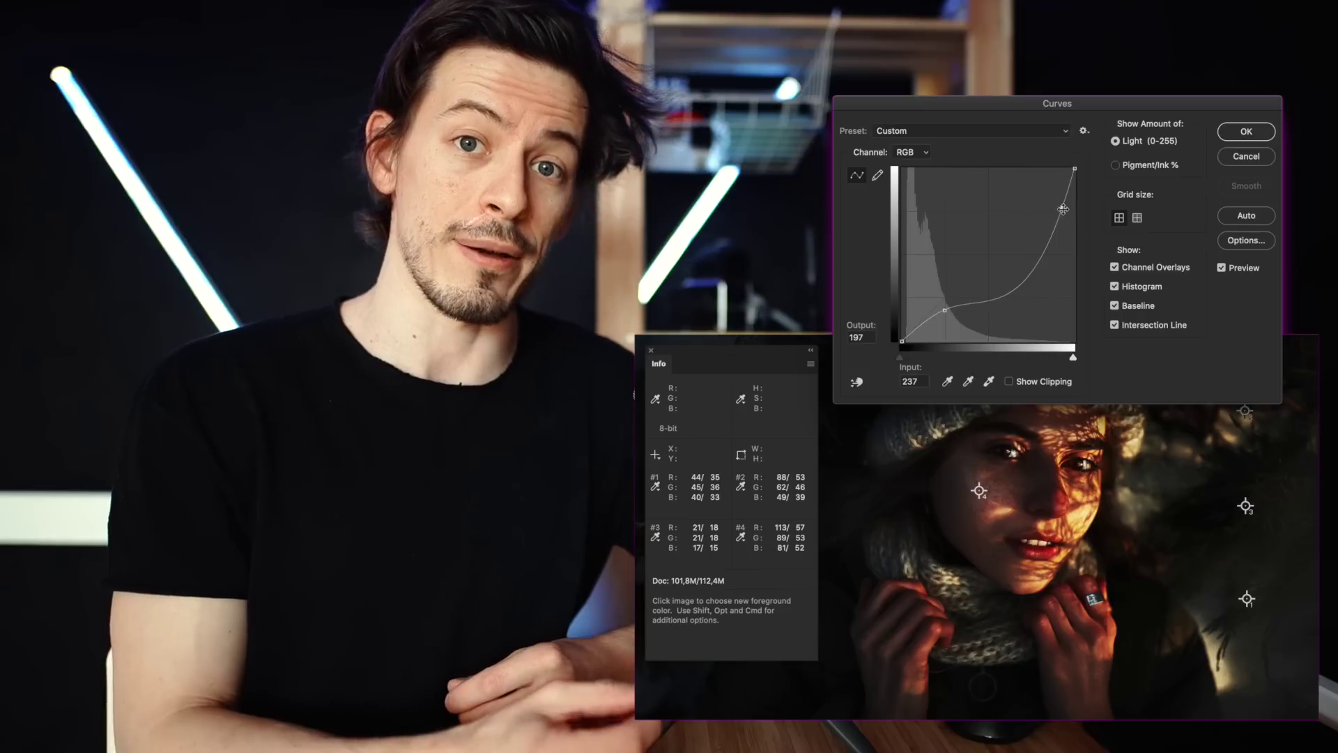
mouse_move(945, 310)
left_mouse_down()
mouse_move(985, 242)
mouse_move(1000, 262)
left_mouse_up()
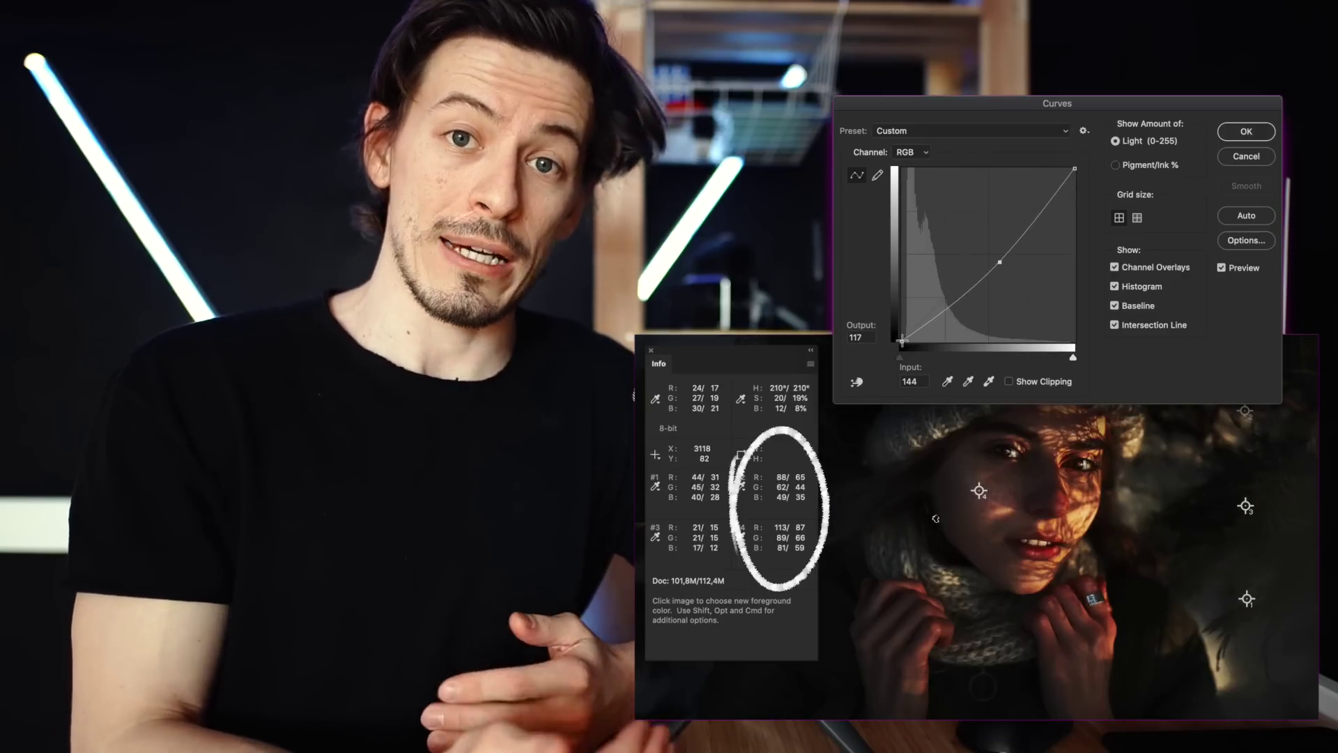
left_click_drag(902, 341, 902, 330)
left_click_drag(1075, 167, 1075, 182)
left_click(1033, 221)
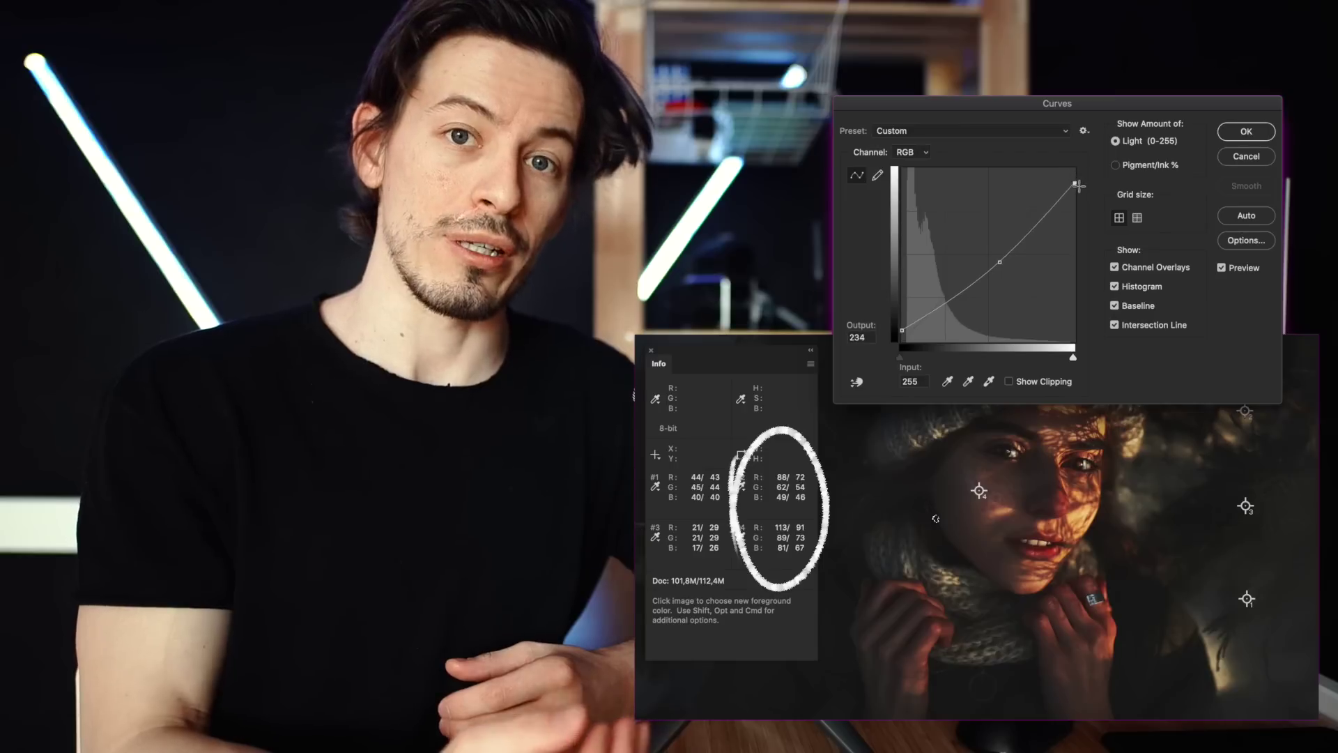
left_click_drag(1032, 221, 1030, 209)
left_click_drag(999, 262, 959, 291)
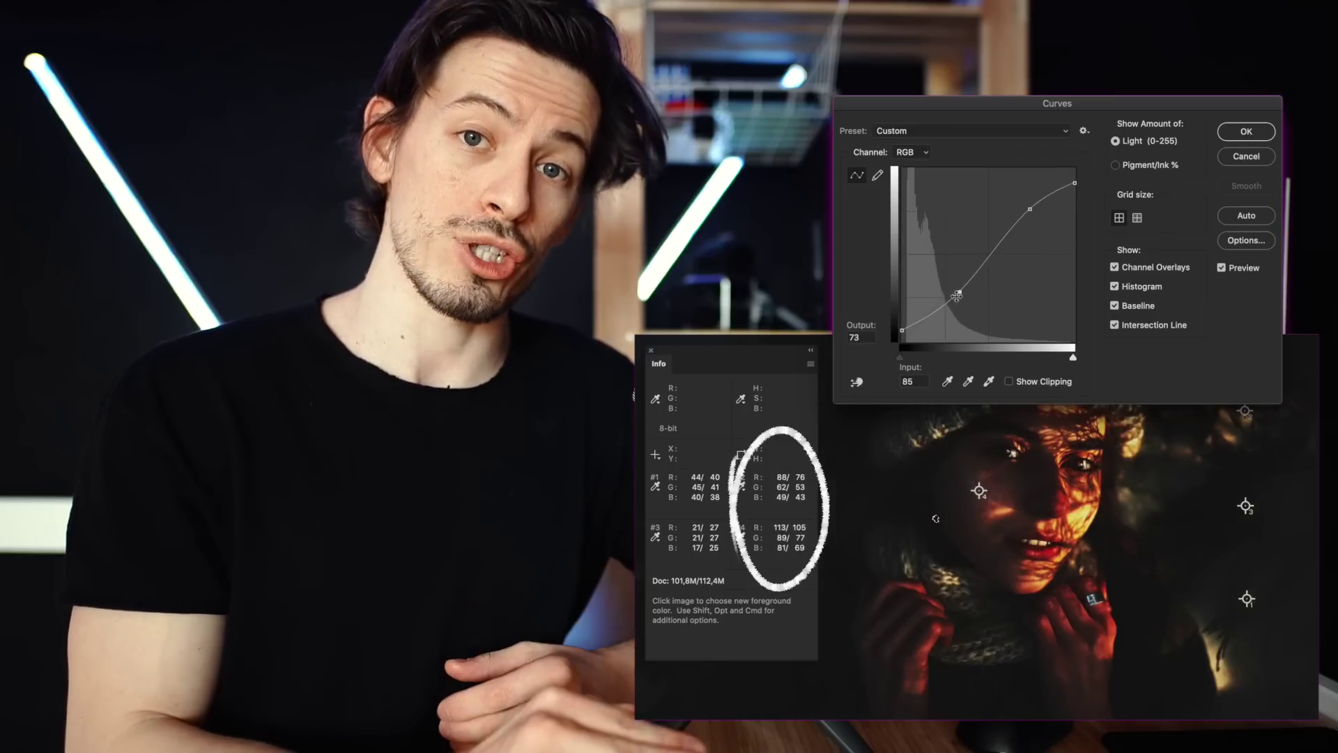
left_click_drag(1075, 183, 1075, 178)
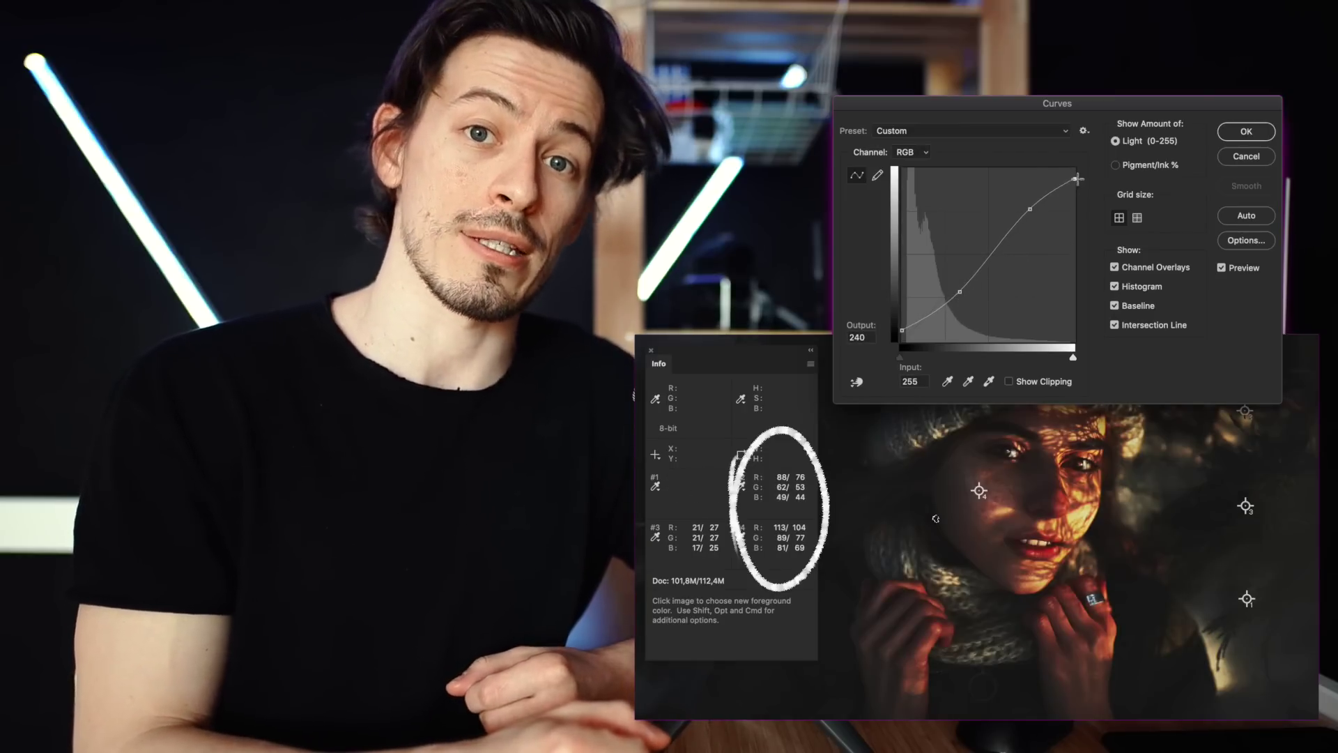
left_click_drag(902, 330, 885, 353)
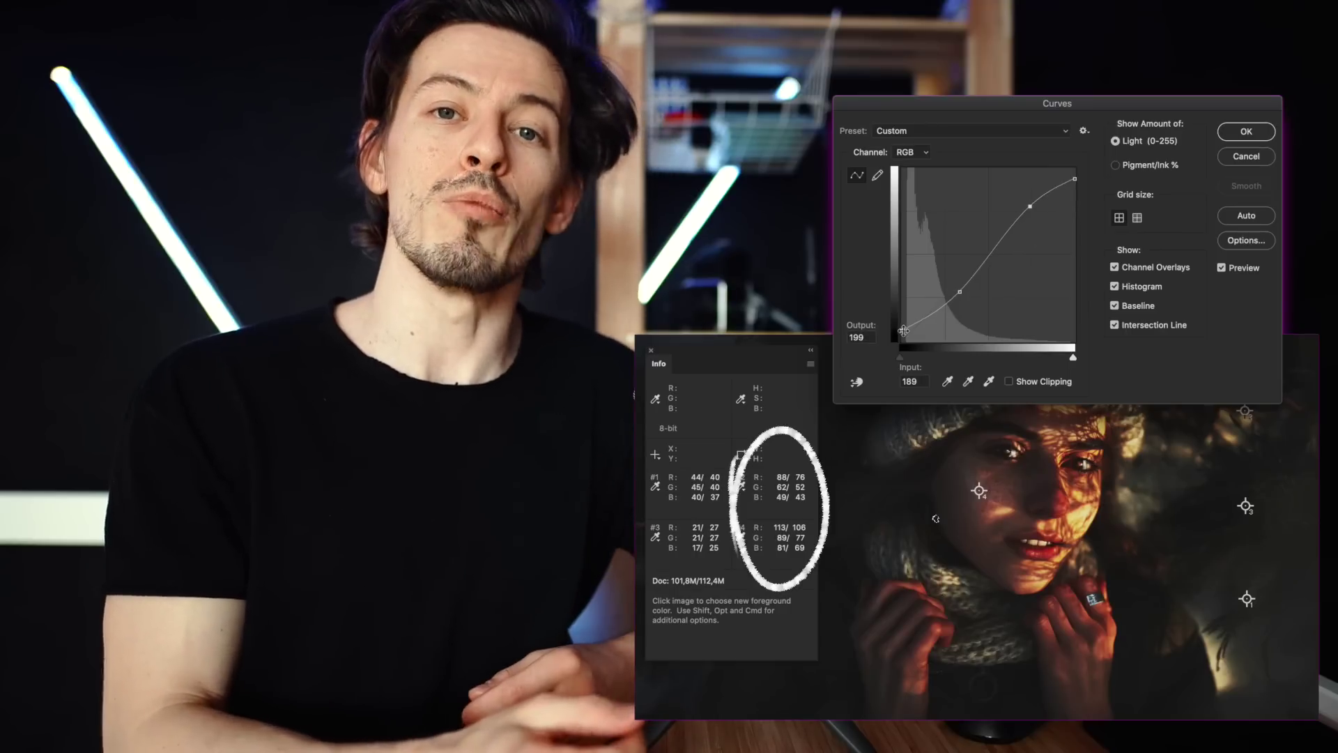
left_click_drag(1030, 206, 1066, 170)
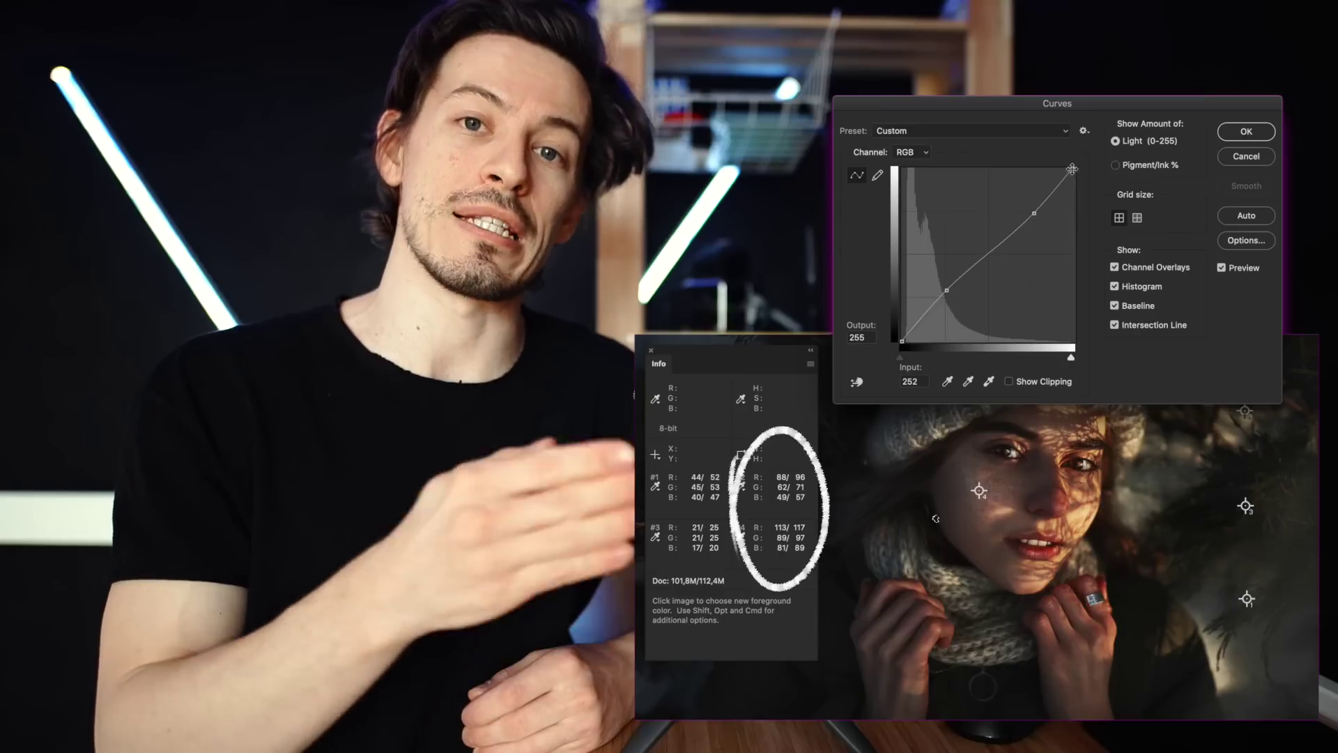
left_click_drag(948, 291, 953, 303)
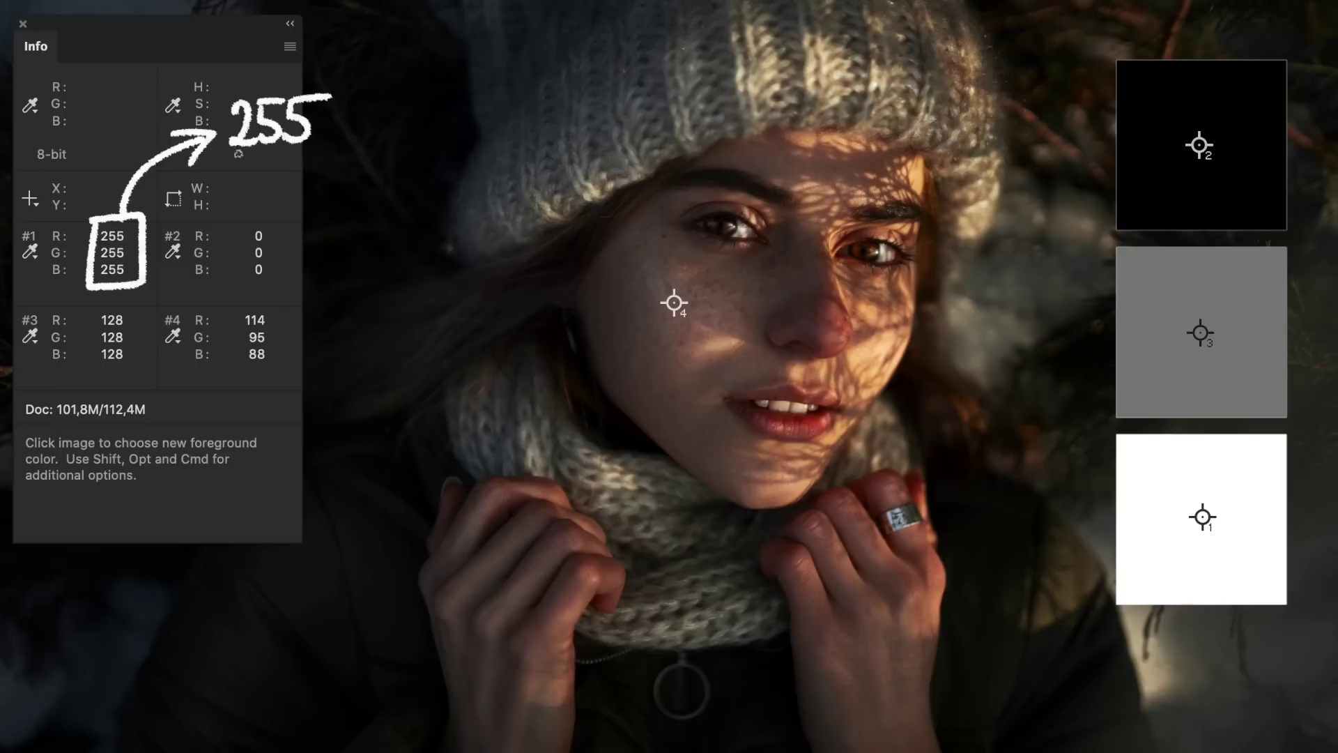
- Switch to the Untitled-2 document of the woman on dark stone steps
left_click_drag(89, 306, 140, 353)
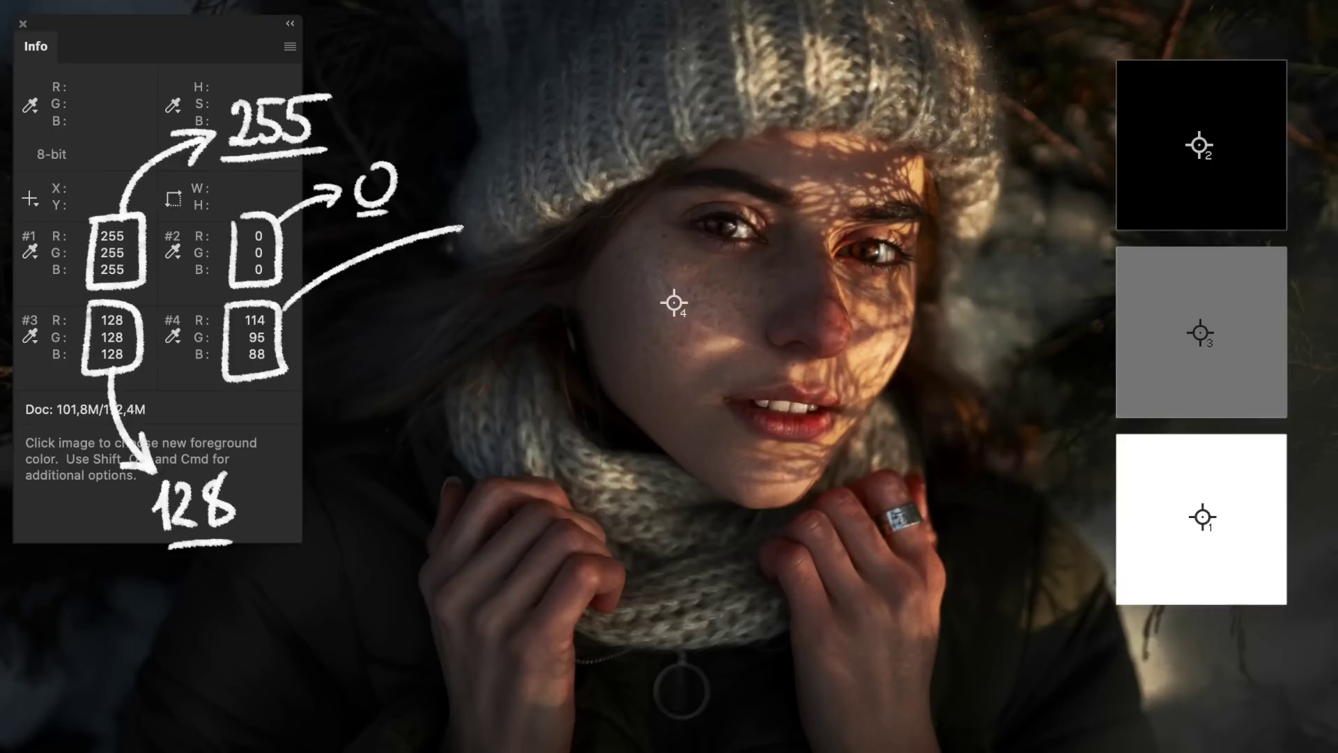
left_click_drag(661, 85, 658, 88)
left_click_drag(675, 80, 672, 83)
left_click_drag(479, 188, 678, 120)
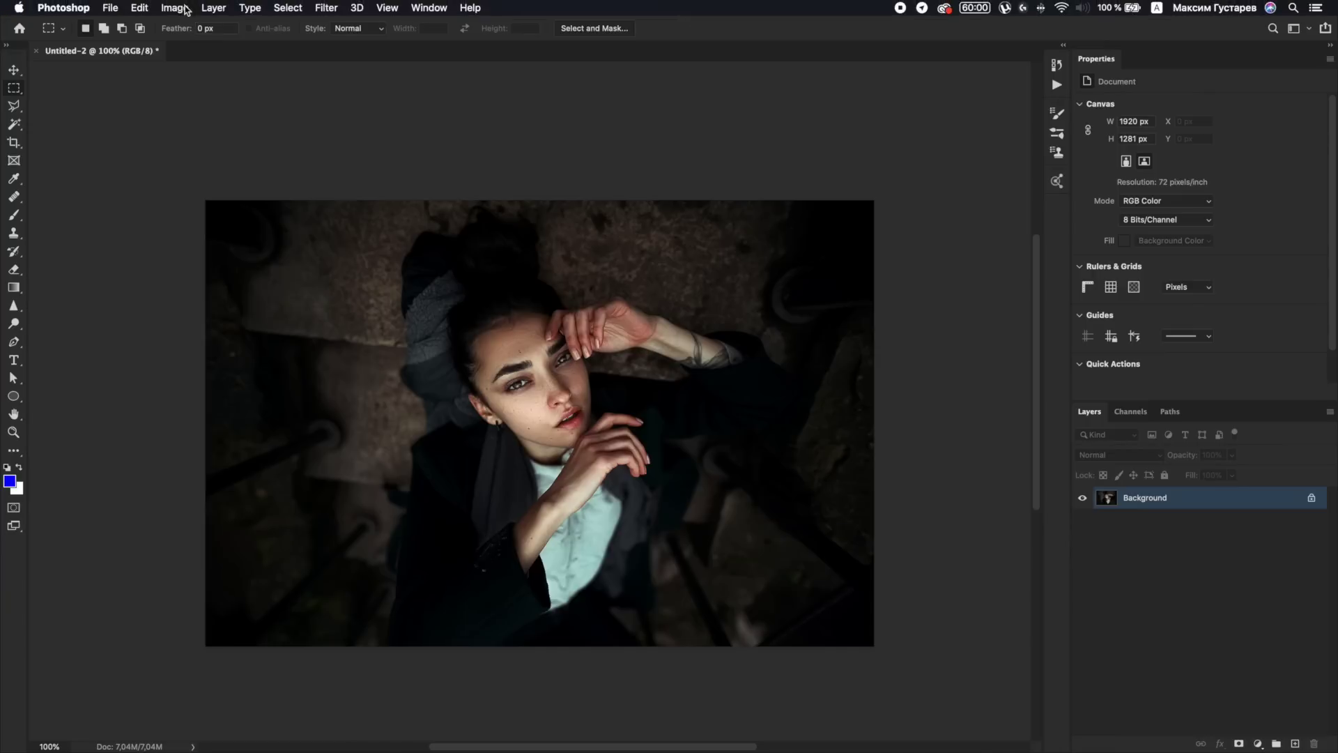
- Add and delete a Curves adjustment layer, then open Curves from Image > Adjustments
left_click(174, 8)
mouse_move(196, 46)
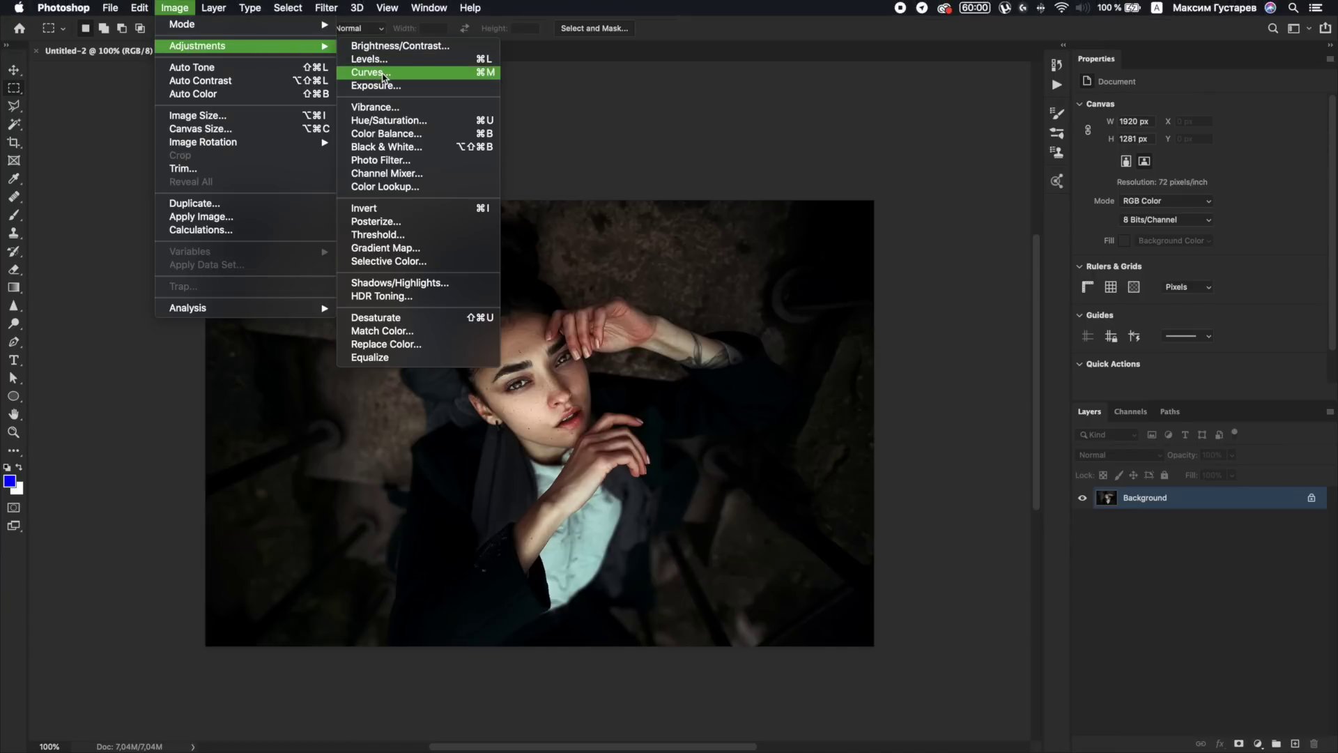
key("super+m")
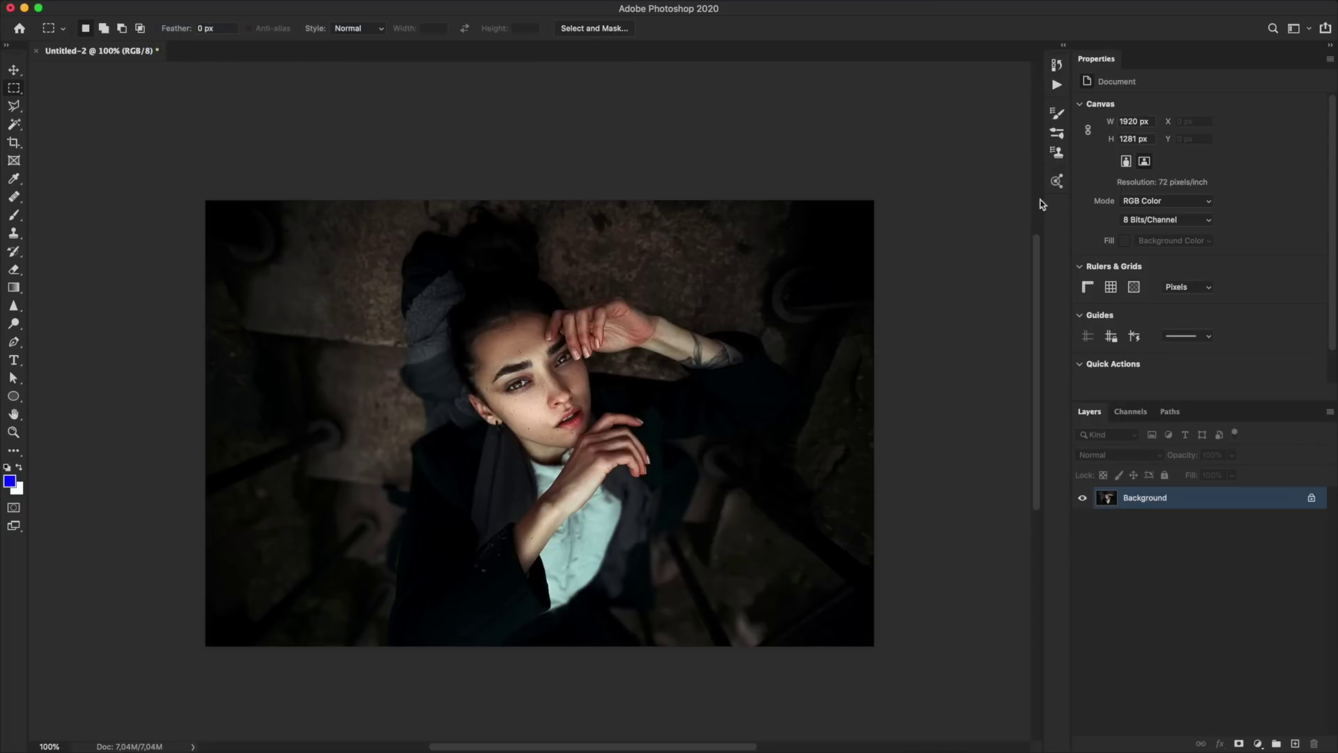
left_click(1258, 743)
left_click(1255, 547)
left_click_drag(1177, 499, 1310, 741)
left_click(175, 8)
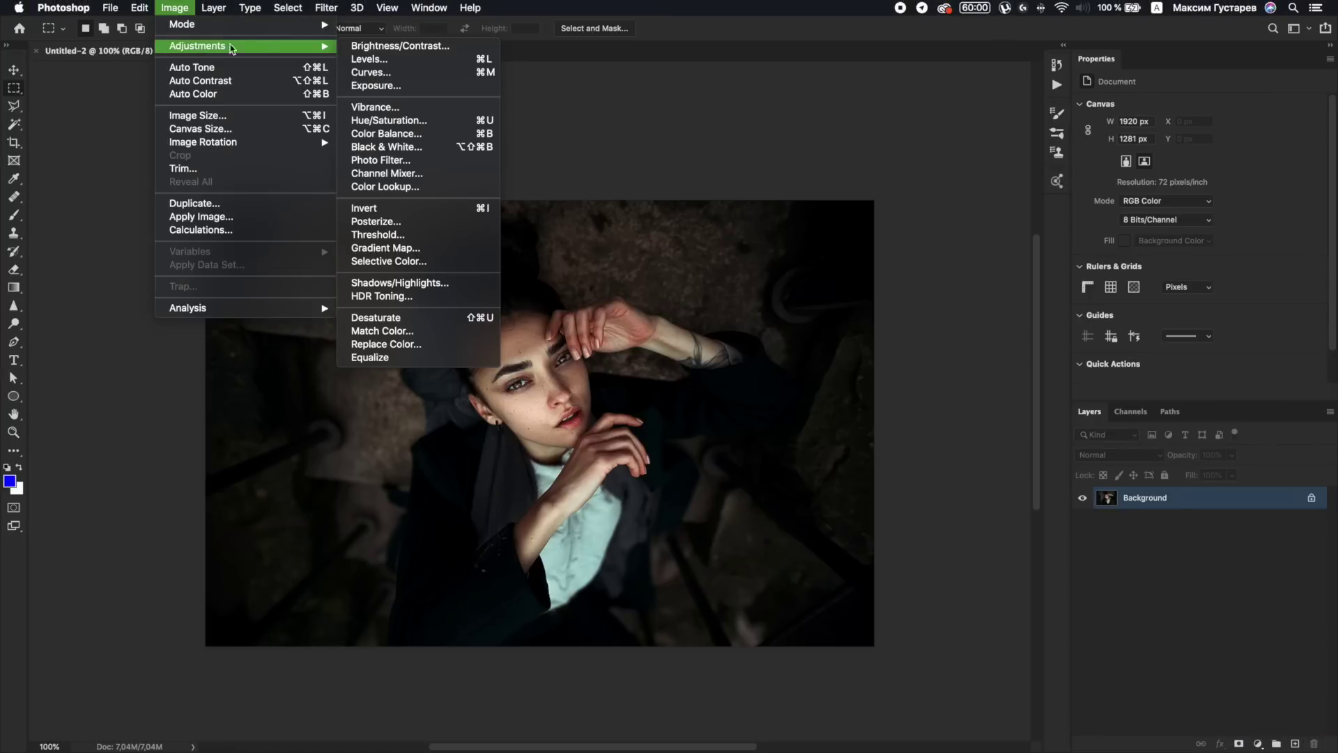
left_click(383, 73)
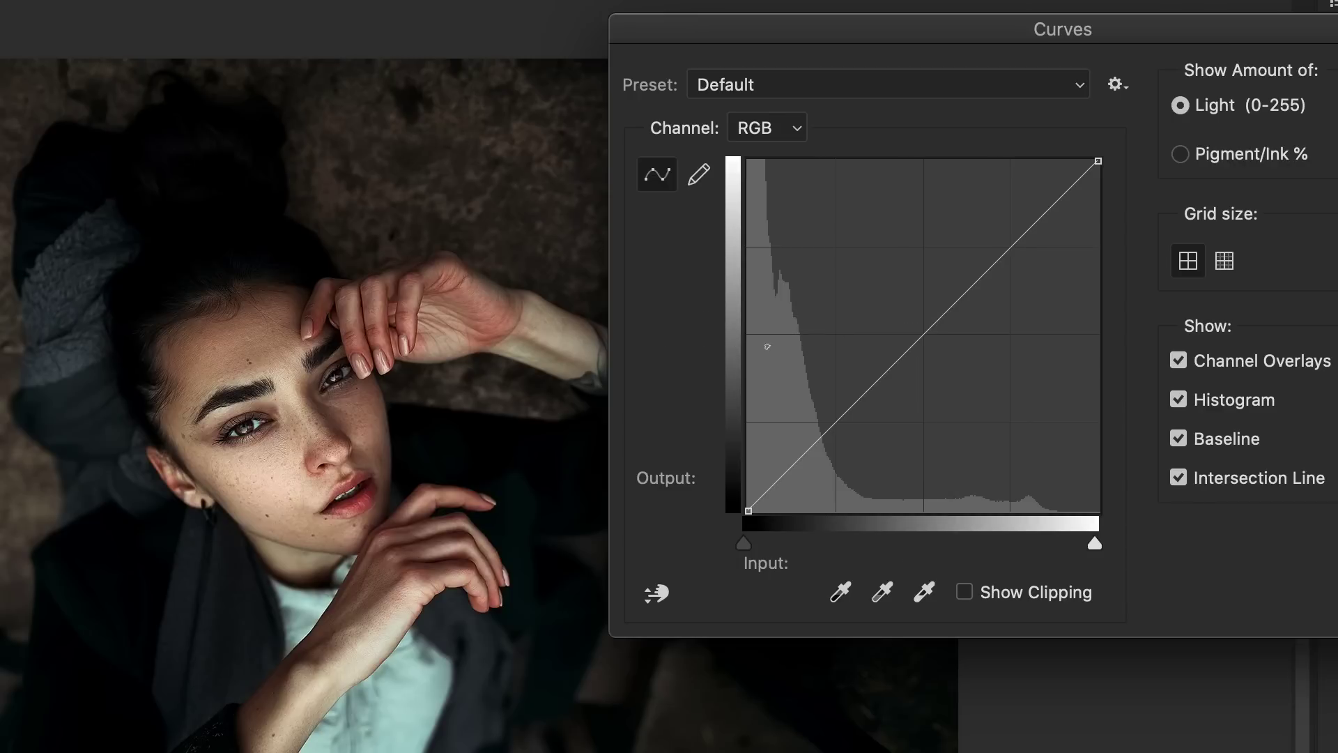
mouse_move(747, 161)
left_mouse_down()
mouse_move(981, 497)
mouse_move(1101, 511)
left_mouse_up()
left_click_drag(763, 195, 750, 453)
left_click_drag(796, 326, 784, 516)
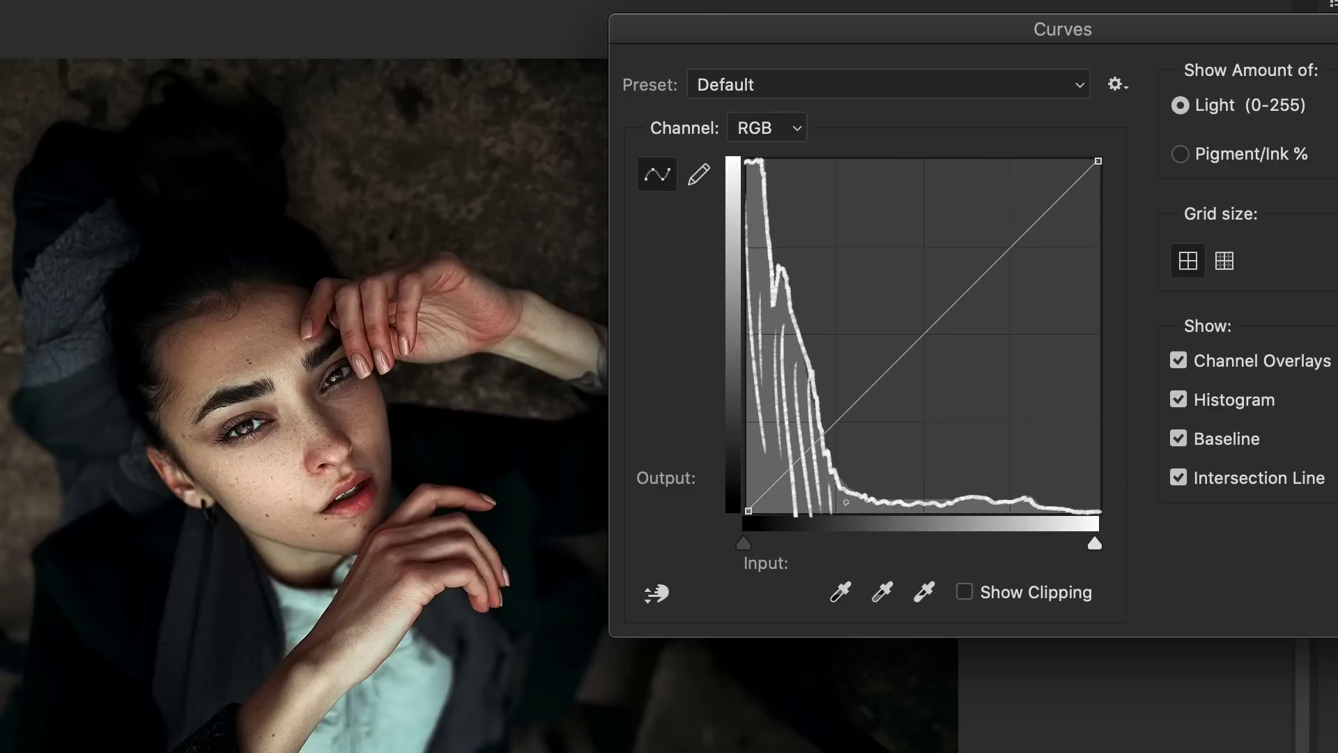
left_click_drag(820, 377, 808, 515)
left_click_drag(779, 426, 770, 506)
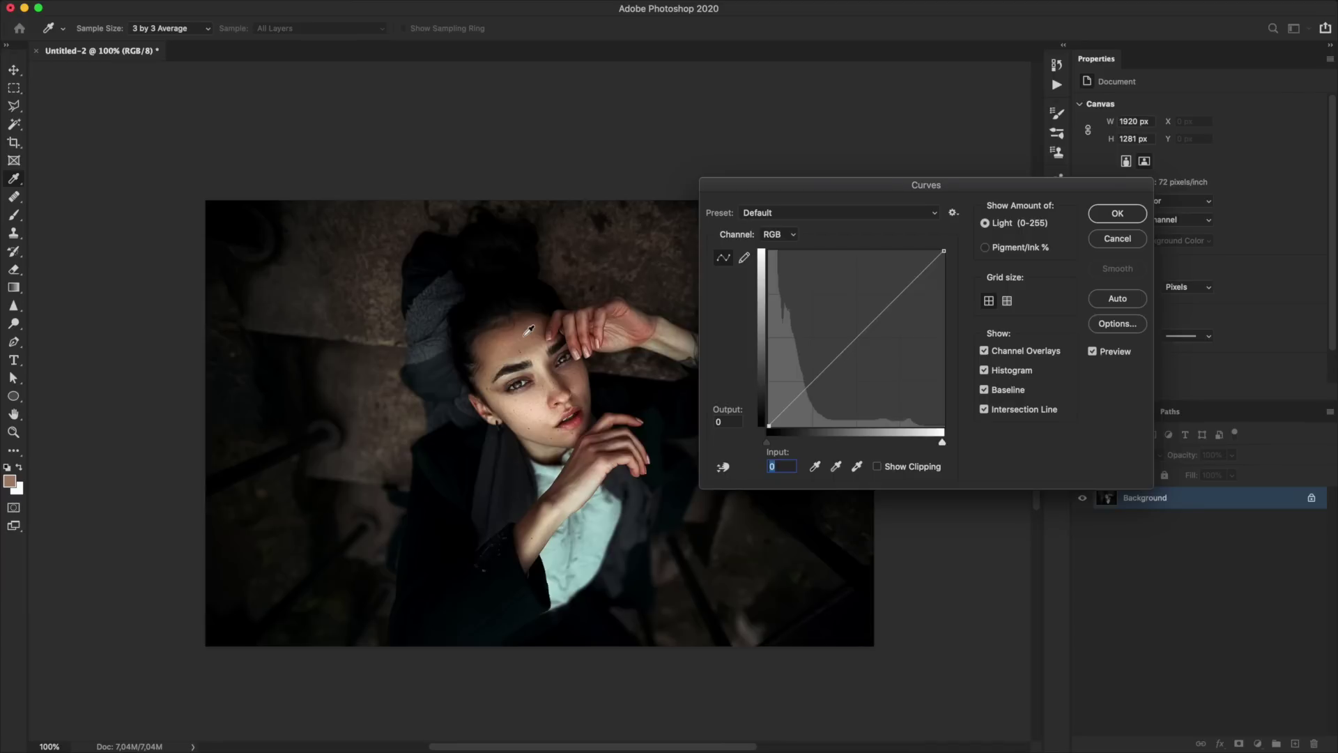
- Set the eyedropper Sample Size to 11 by 11 Average and read the dark jacket's tone on the curve
left_click_drag(528, 330, 433, 549)
left_click(531, 187)
left_click(189, 31)
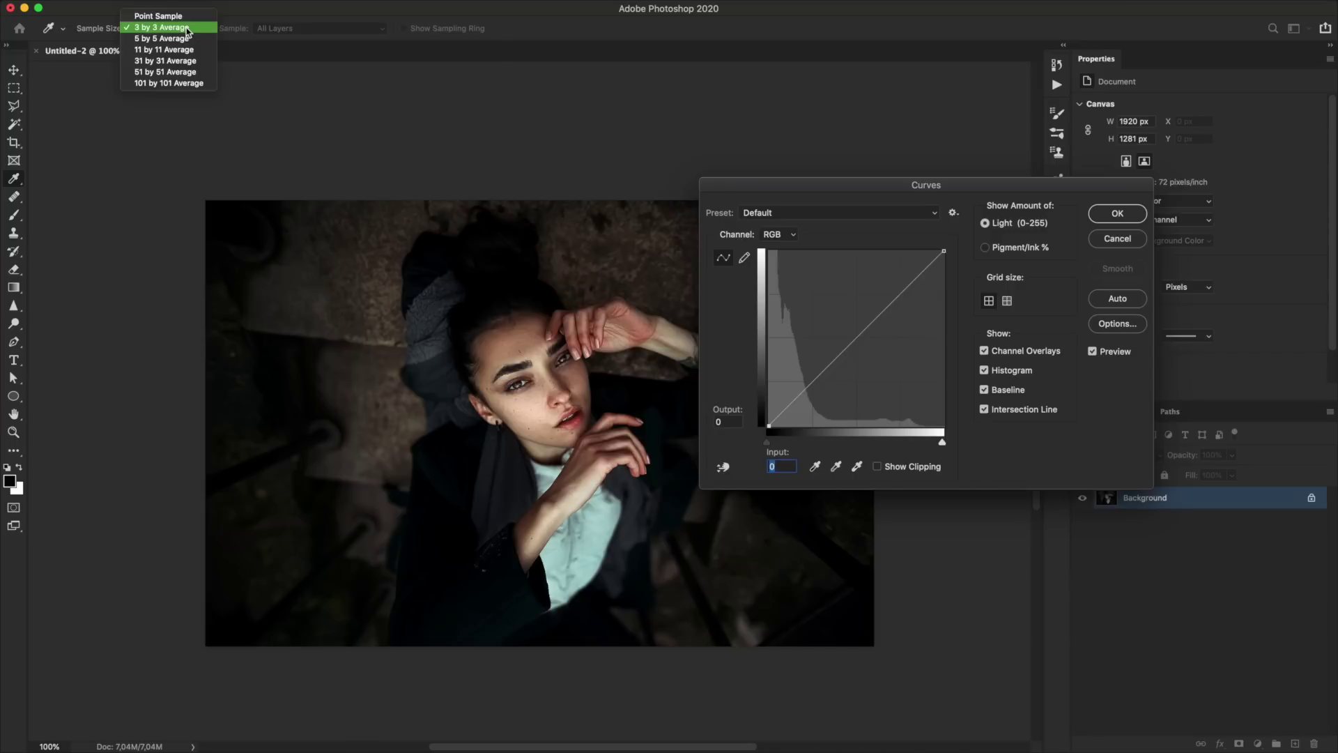
left_click(167, 50)
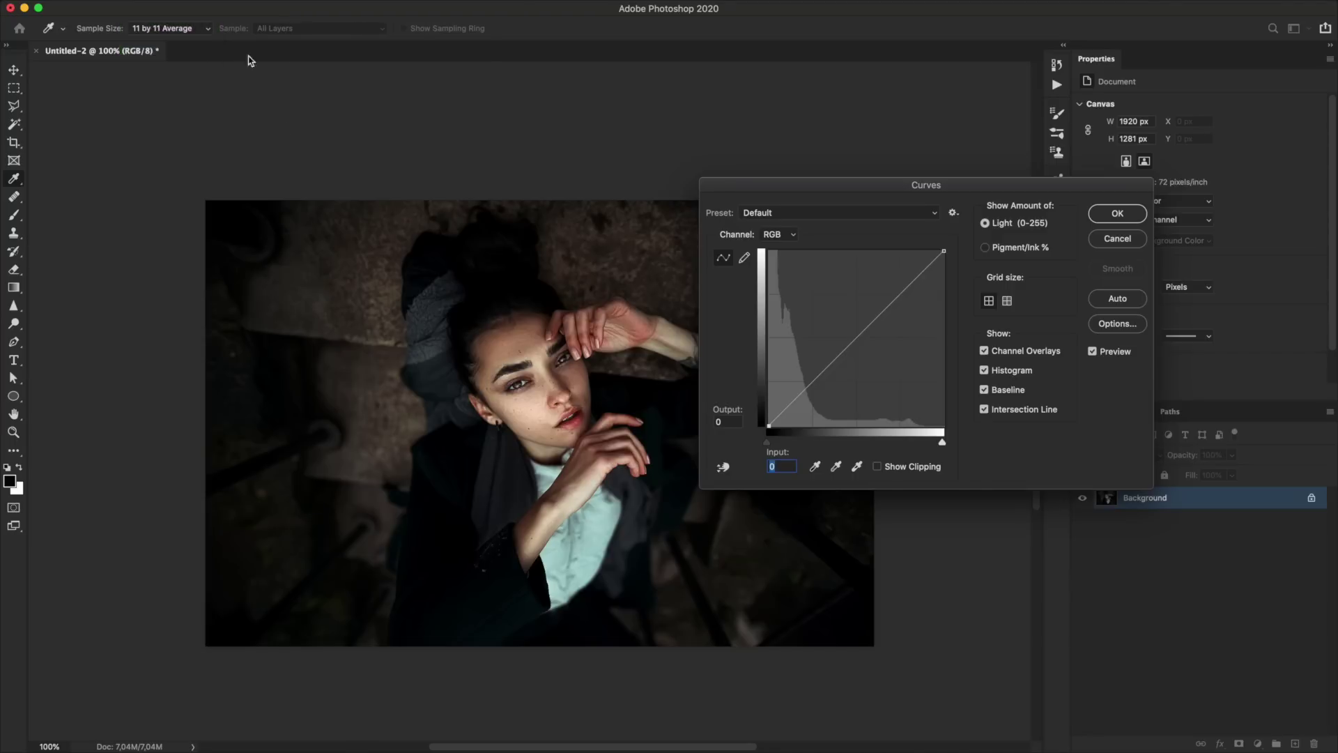
left_click(447, 481)
left_click(770, 426)
left_click(454, 490)
left_click(549, 375)
left_click_drag(548, 375, 544, 354)
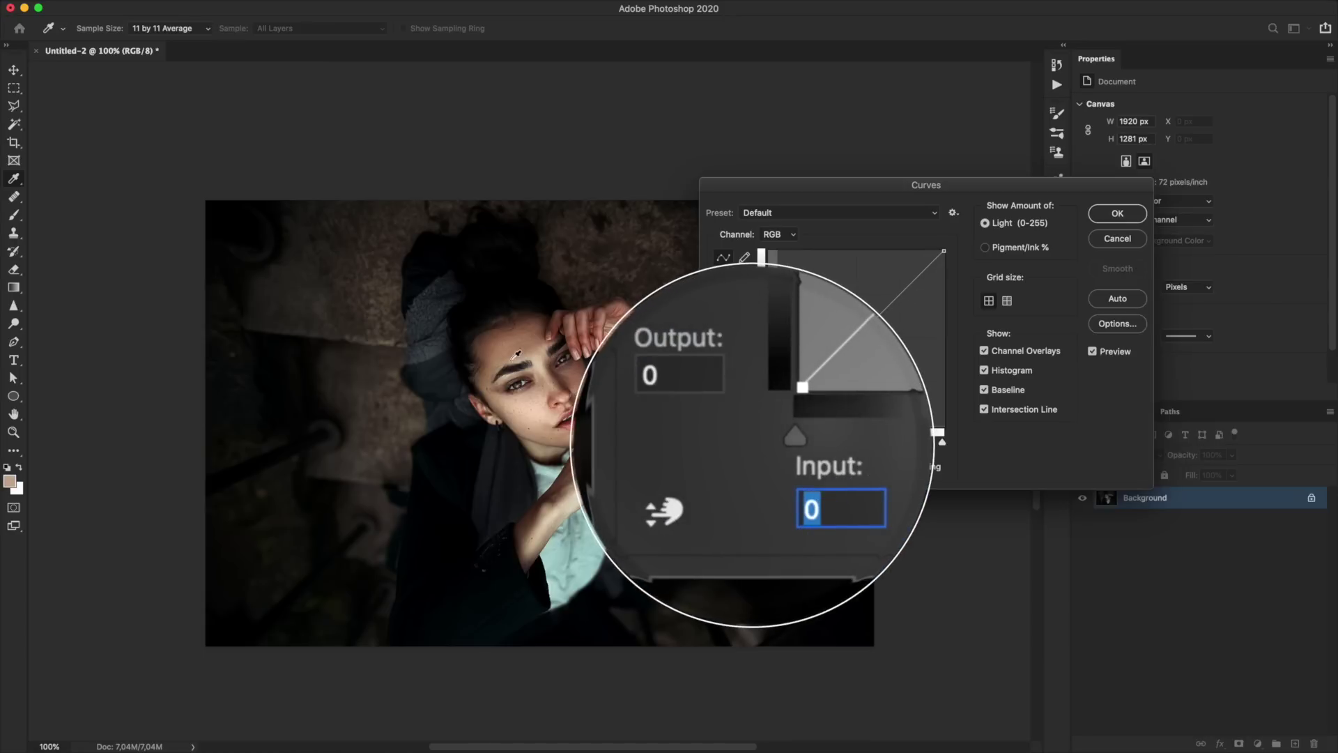
left_click(539, 419)
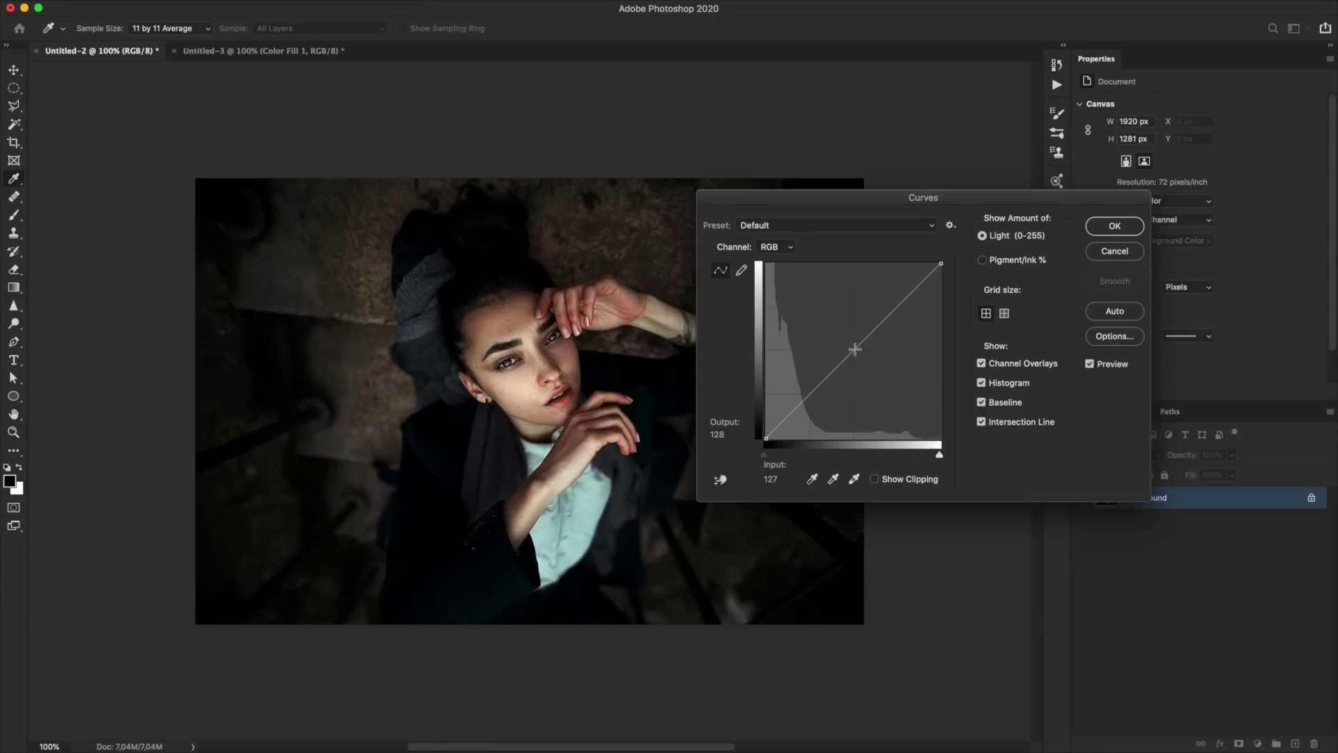
- Raise the midpoint, compare with Preview, then drop it below the line to about output 77
left_click_drag(854, 350, 856, 306)
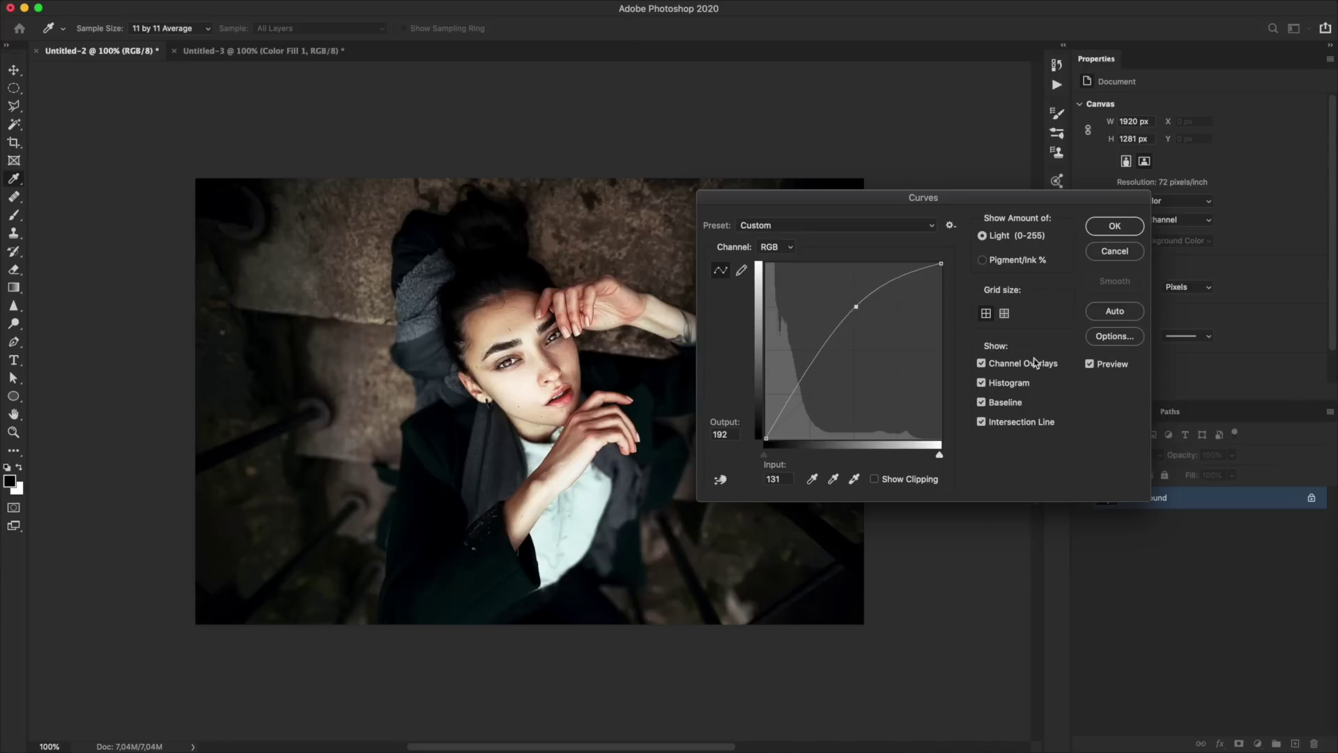
left_click(1091, 365)
left_click(1090, 365)
left_click_drag(854, 310, 854, 308)
left_click_drag(853, 307, 855, 375)
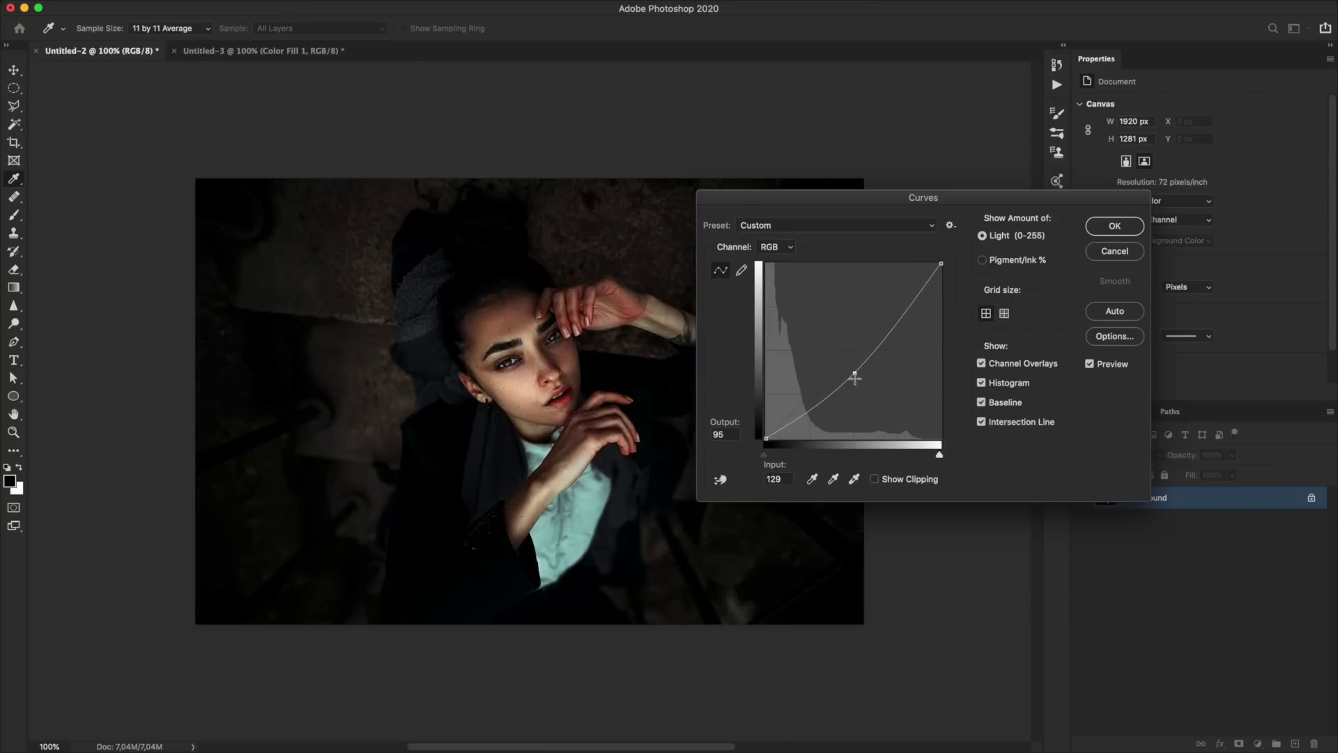
left_click_drag(854, 374, 856, 393)
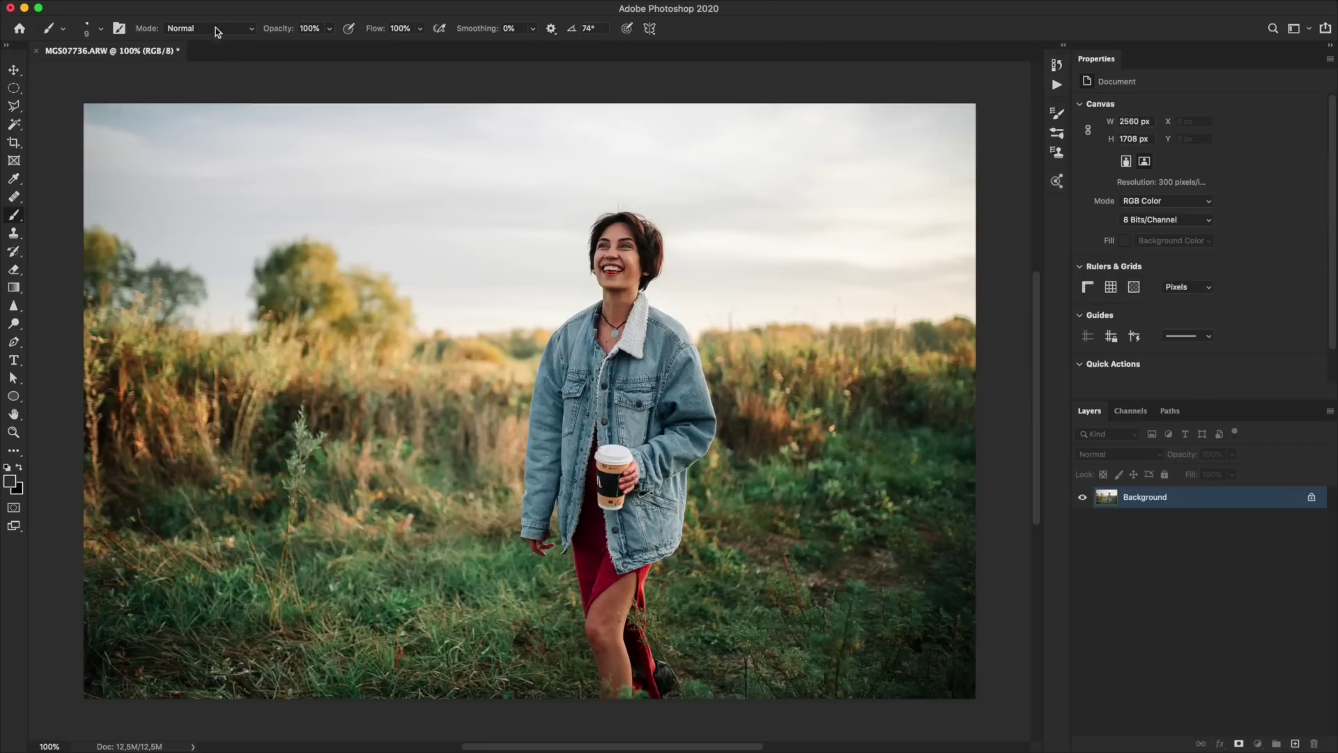
- Open Curves on the denim-jacket photo, test black and white endpoint moves, then restore the straight line
left_click(174, 8)
mouse_move(198, 46)
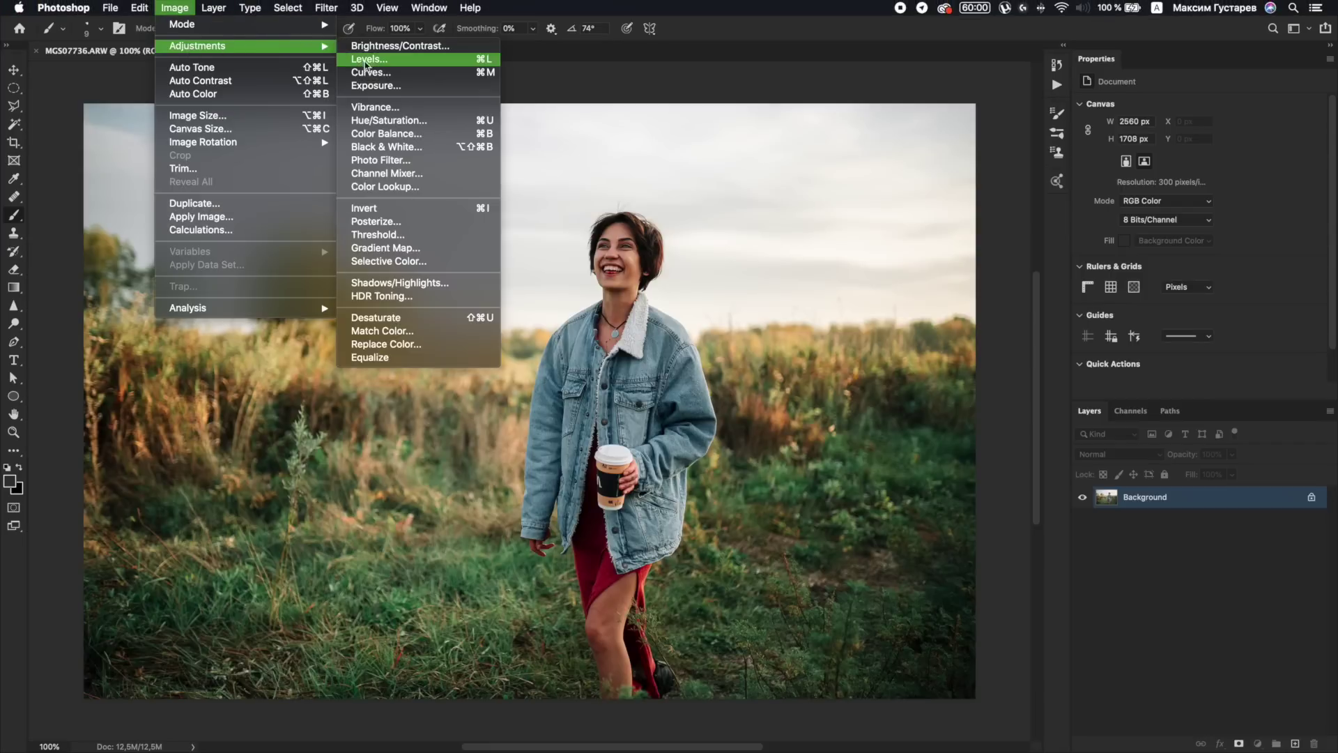
left_click(369, 72)
left_click_drag(1003, 439, 1004, 466)
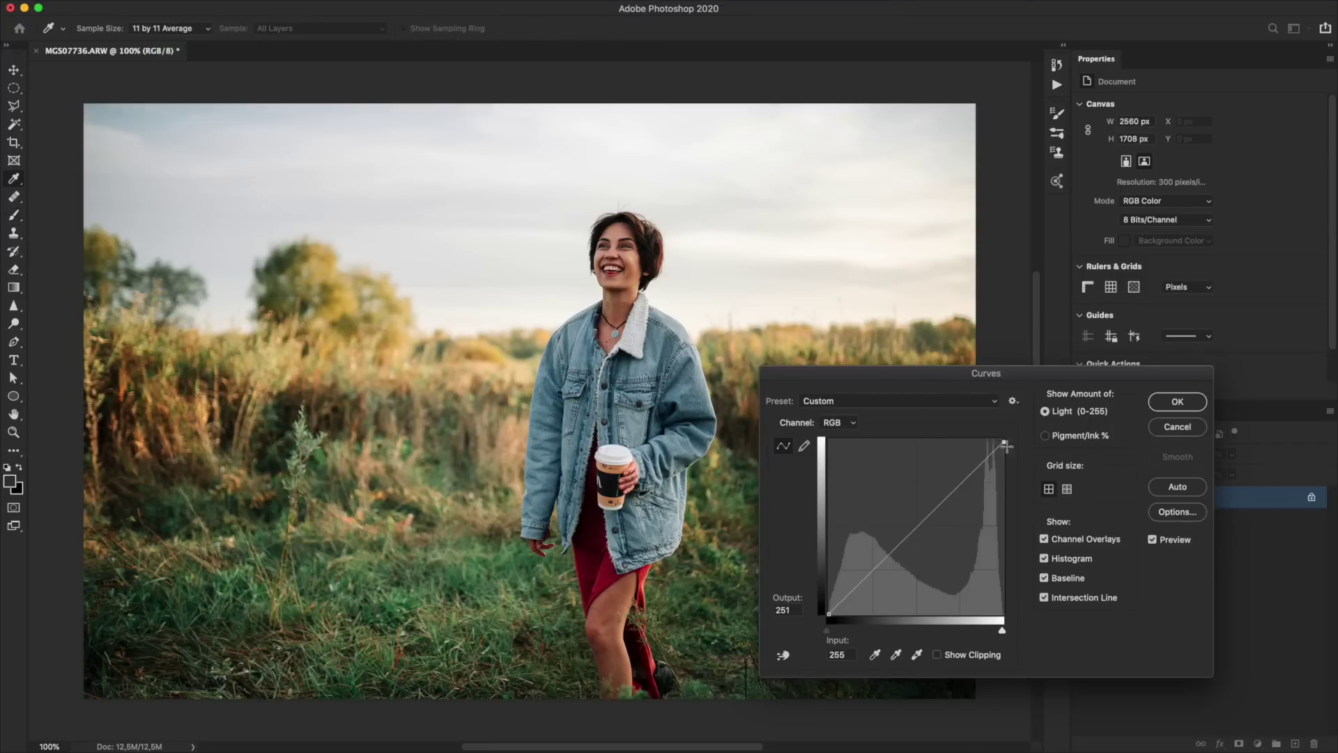
left_click_drag(829, 614, 854, 614)
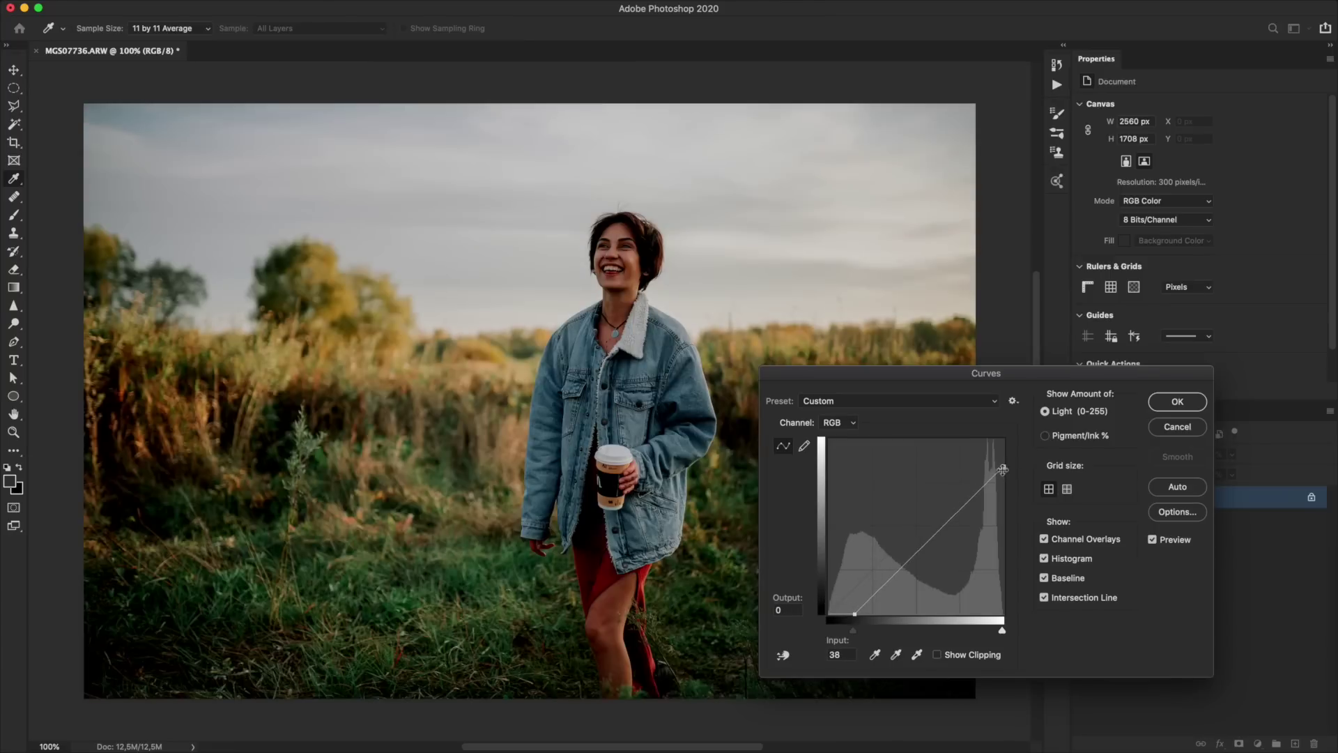
mouse_move(1004, 466)
left_mouse_down()
mouse_move(981, 439)
mouse_move(1004, 439)
left_mouse_up()
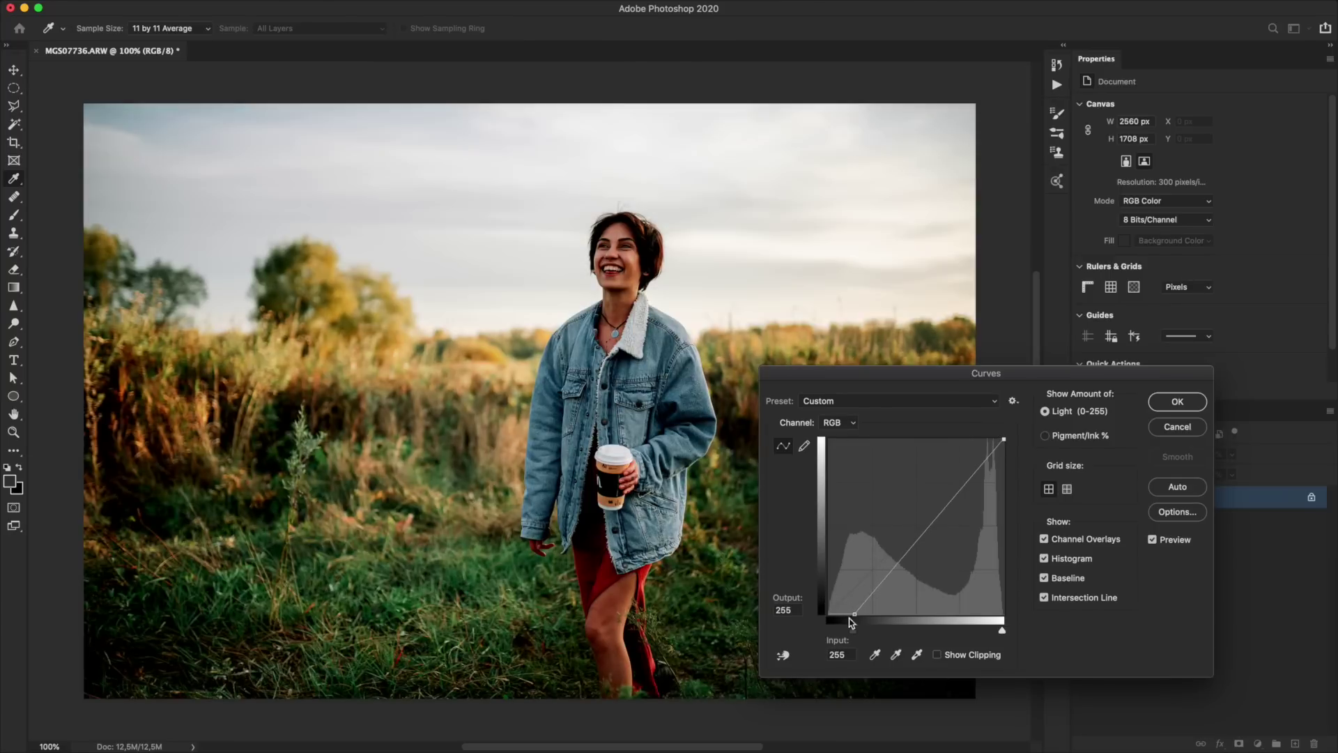
left_click_drag(854, 614, 828, 614)
mouse_move(1004, 439)
left_mouse_down()
mouse_move(1004, 465)
mouse_move(1003, 439)
left_mouse_up()
left_click(828, 614)
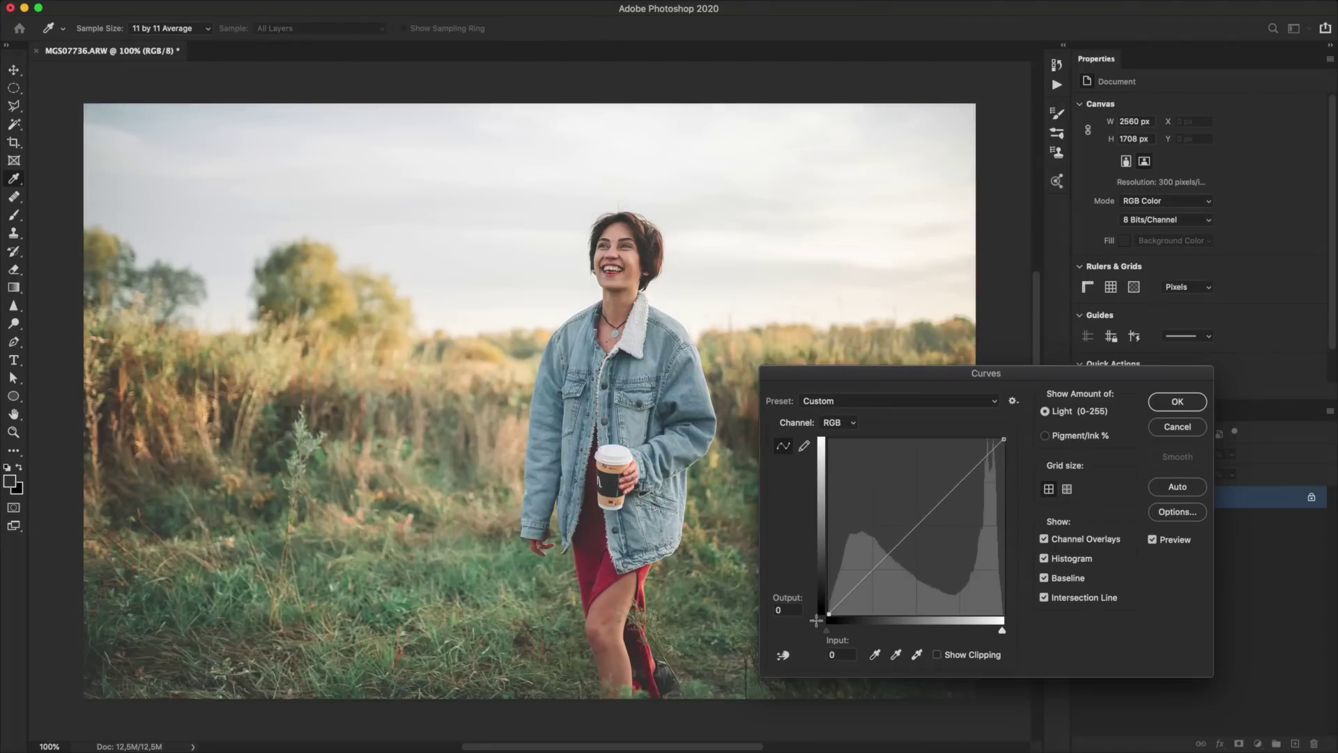
left_click_drag(827, 630, 840, 632)
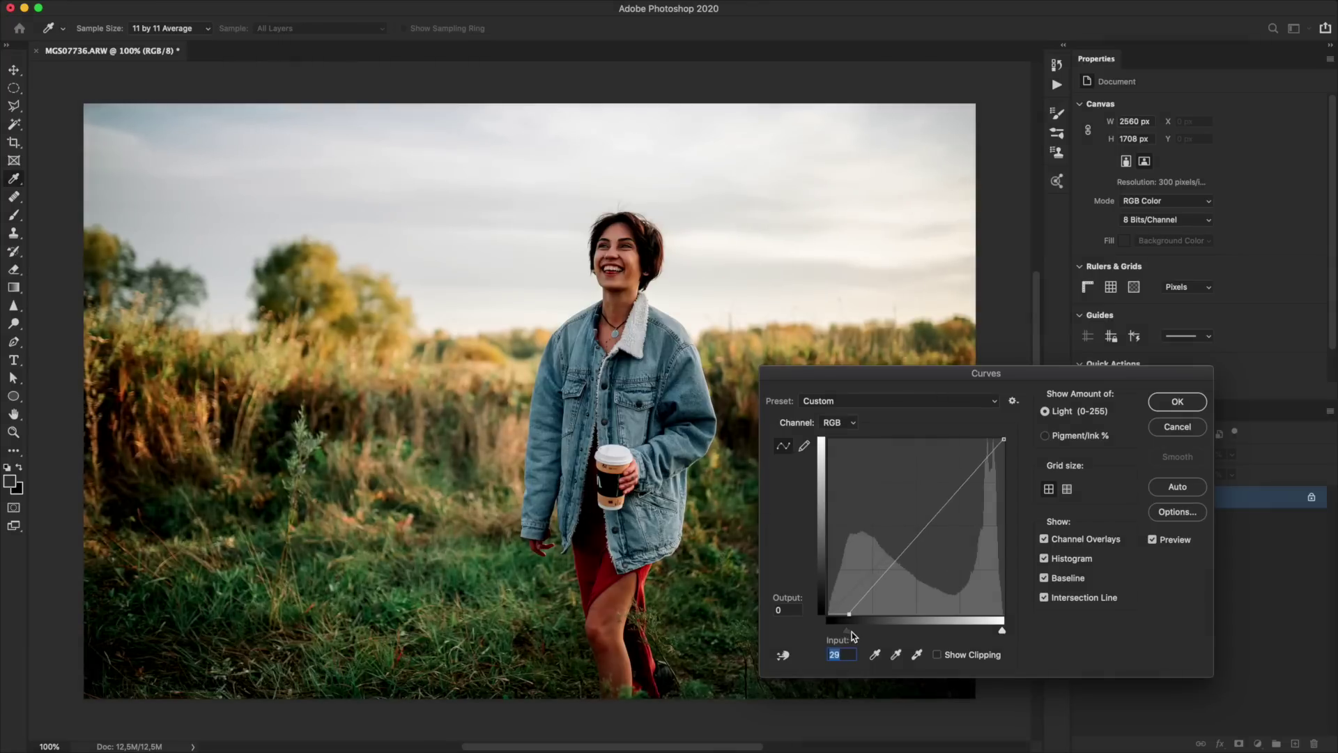
mouse_move(840, 631)
left_mouse_down()
mouse_move(889, 632)
mouse_move(826, 632)
left_mouse_up()
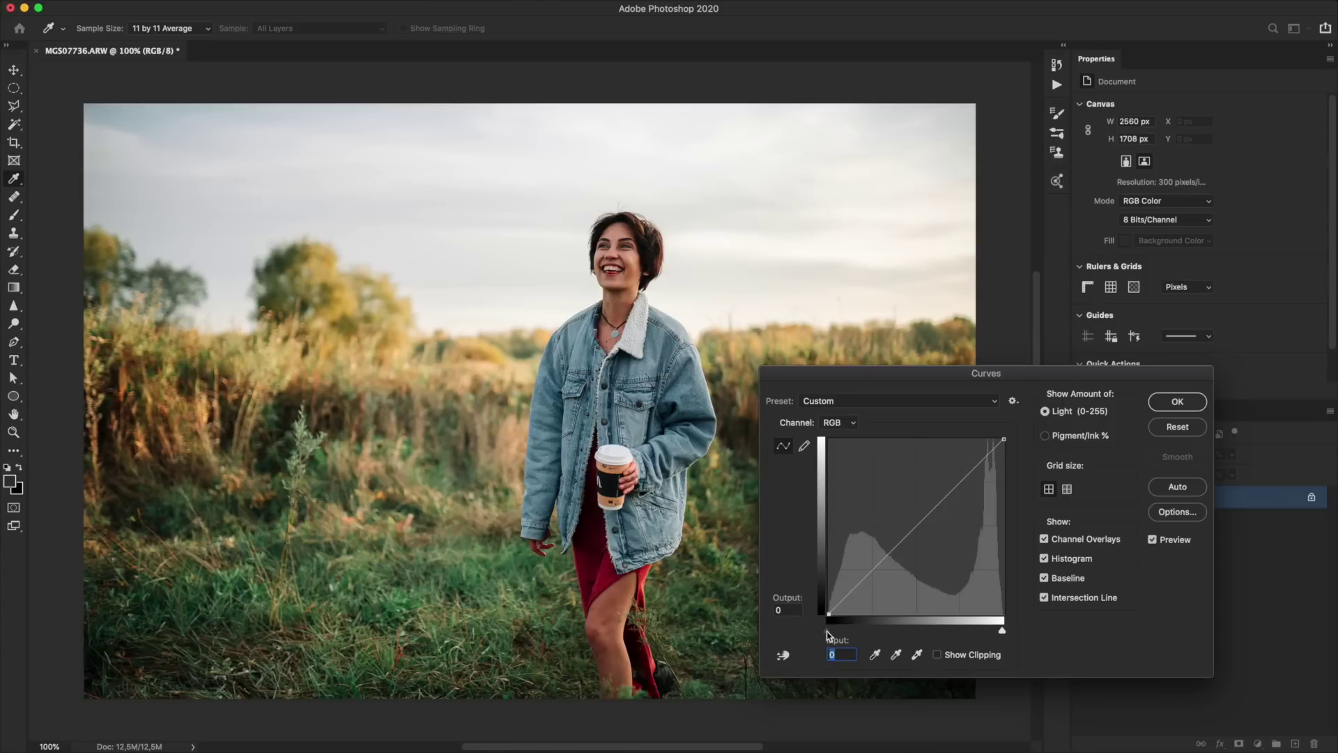
- Alt-drag the field photo's black input slider to input 7 while watching shadow clipping
key("alt")
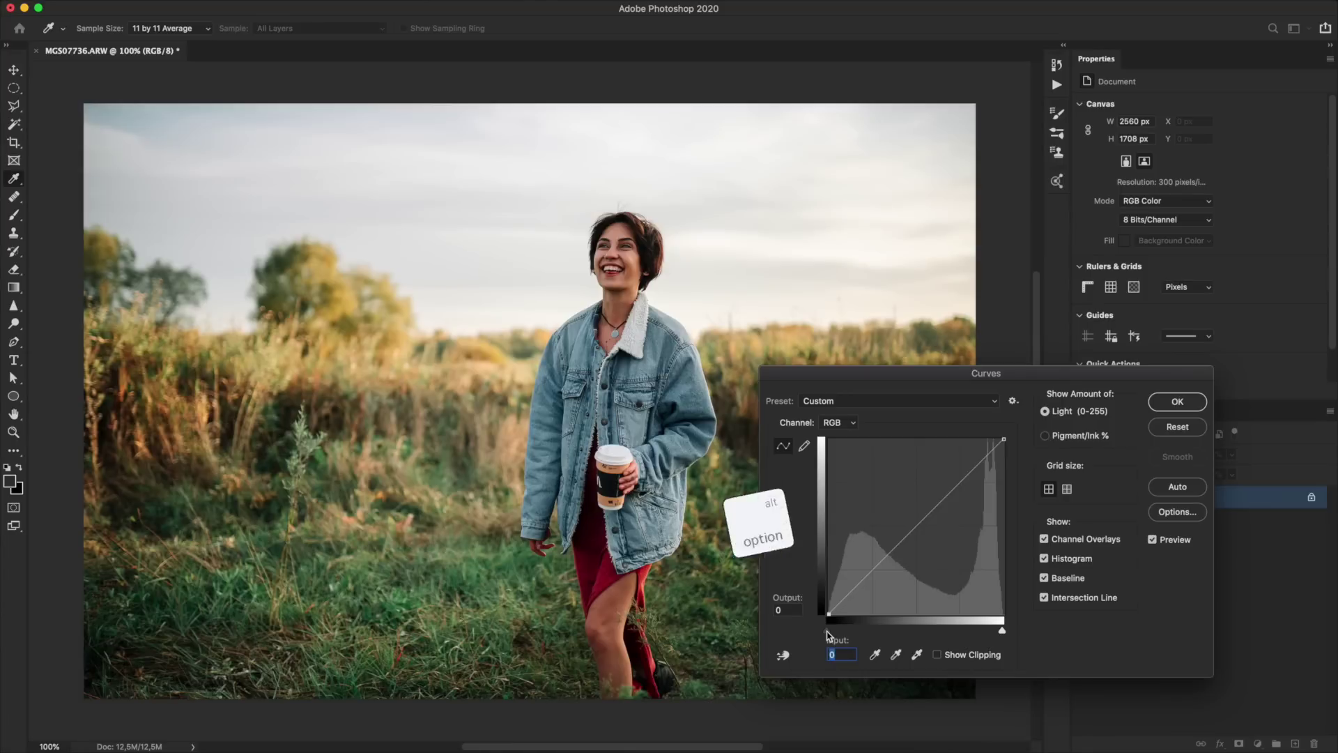
left_click_drag(828, 631, 833, 637)
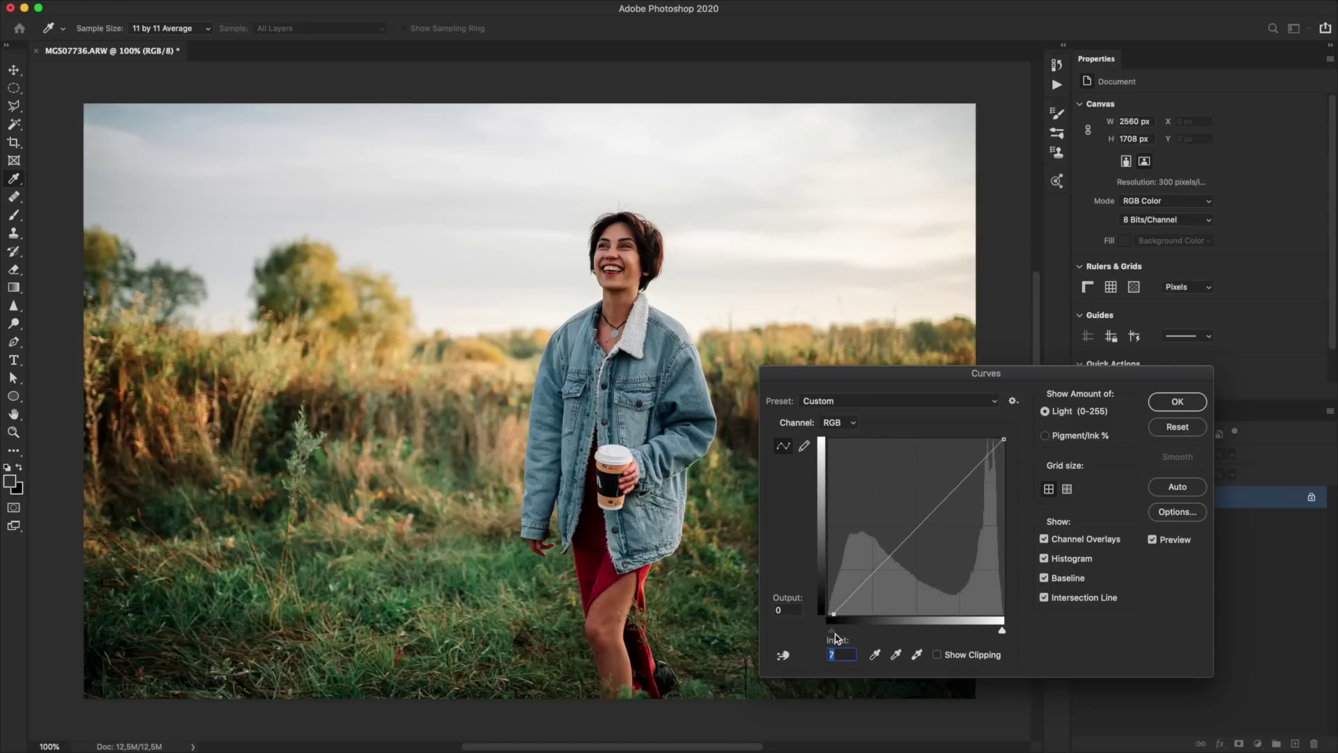
left_click_drag(834, 638, 833, 637)
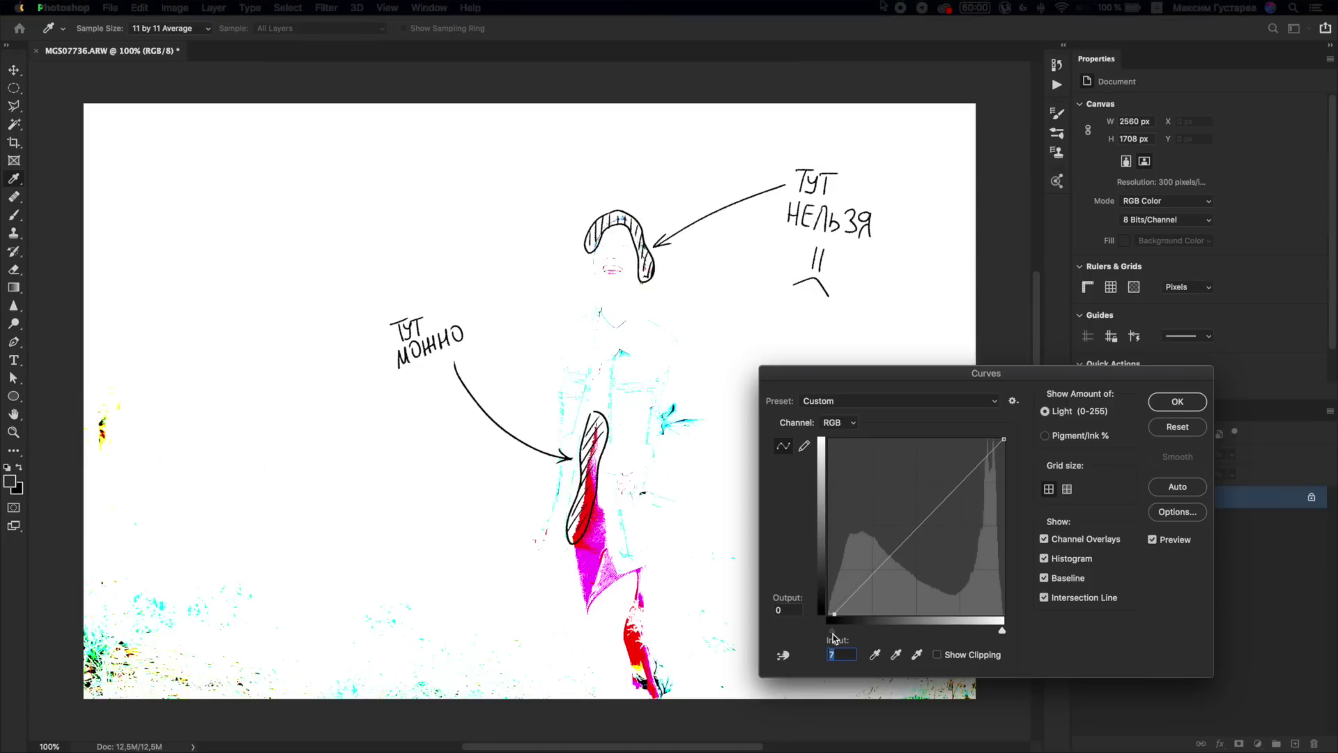
left_click_drag(833, 637, 833, 638)
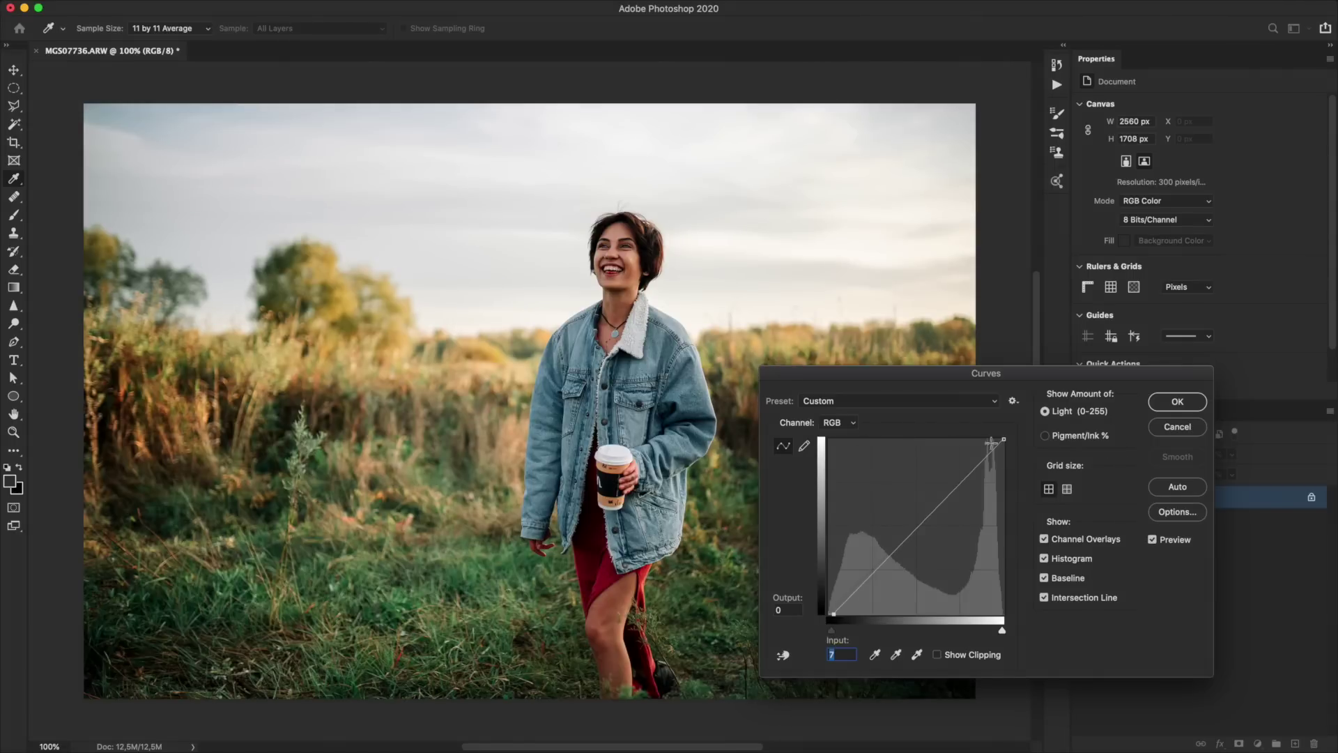
- Set the white point to input 243, compare with Preview toggled, and apply the curve
mouse_move(1002, 439)
left_mouse_down()
mouse_move(992, 430)
mouse_move(1015, 428)
left_mouse_up()
mouse_move(1002, 633)
left_mouse_down()
mouse_move(984, 633)
mouse_move(996, 630)
left_mouse_up()
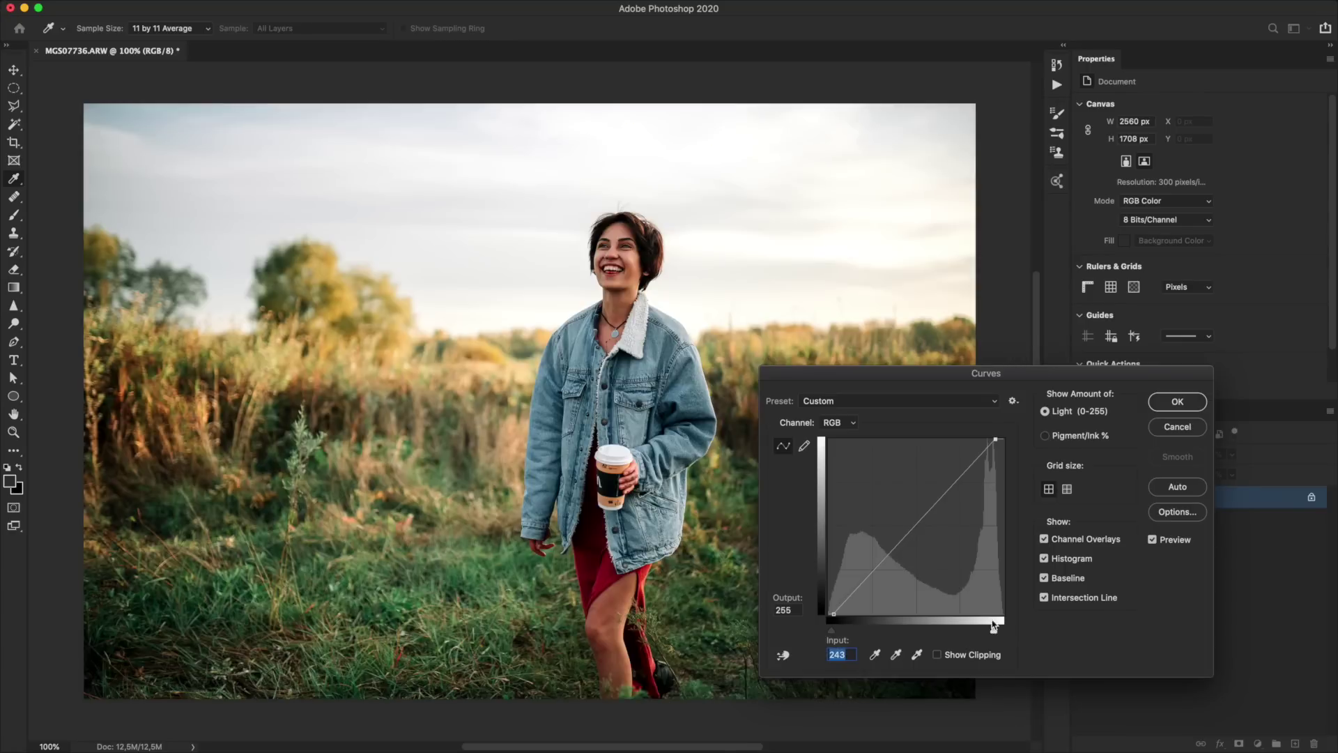
left_click(1153, 540)
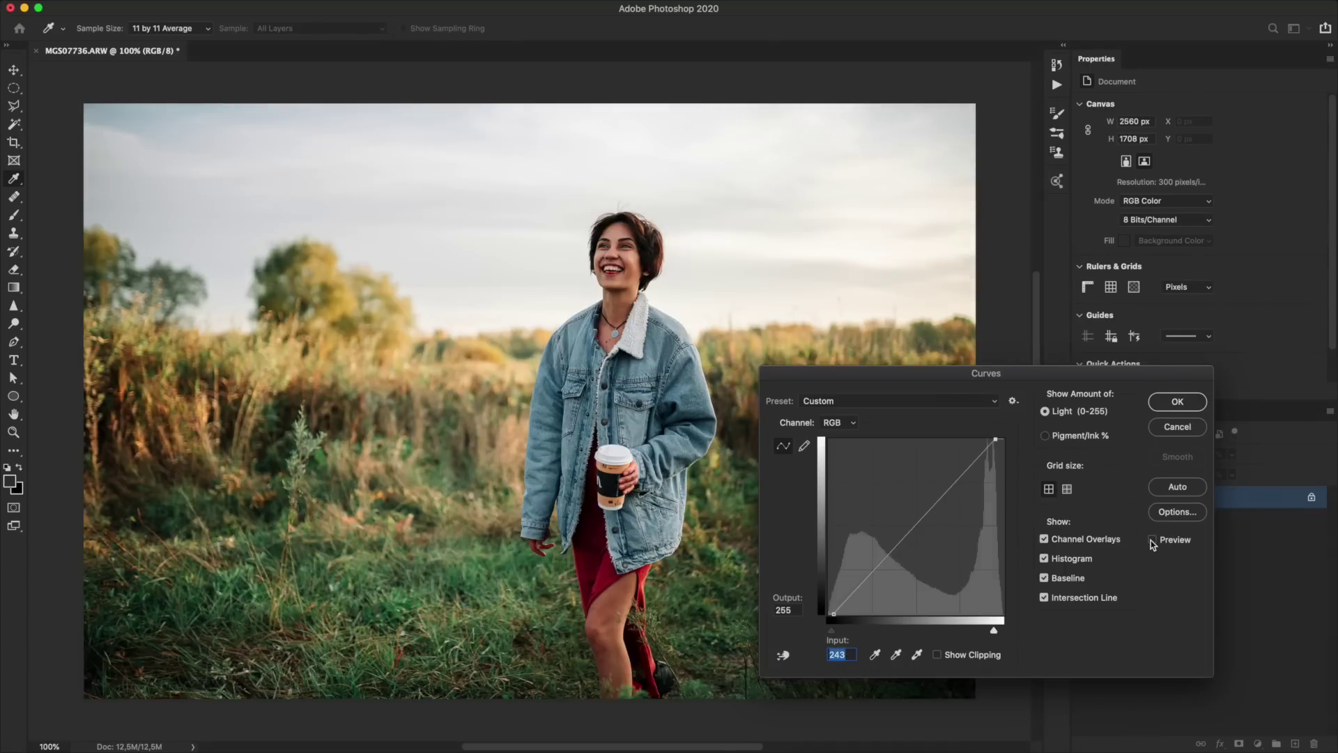
left_click(1152, 541)
left_click(1152, 540)
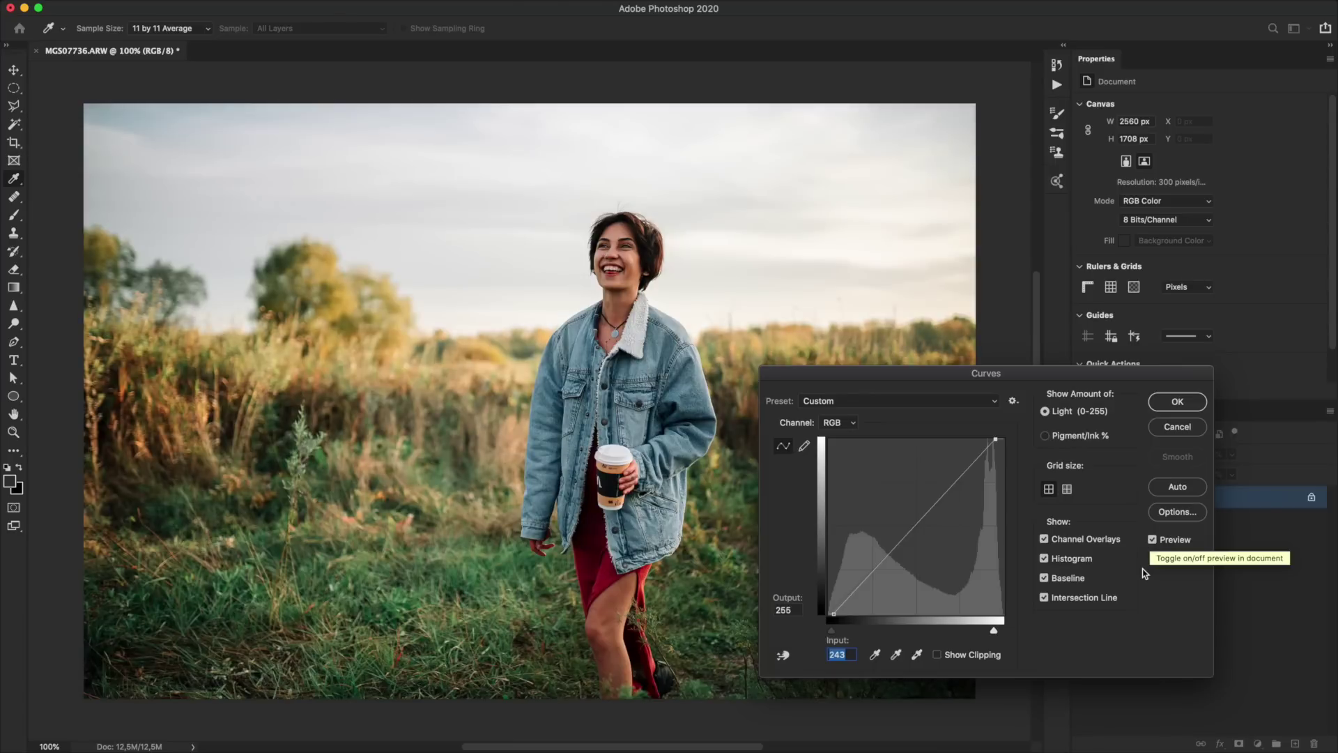
left_click(1152, 540)
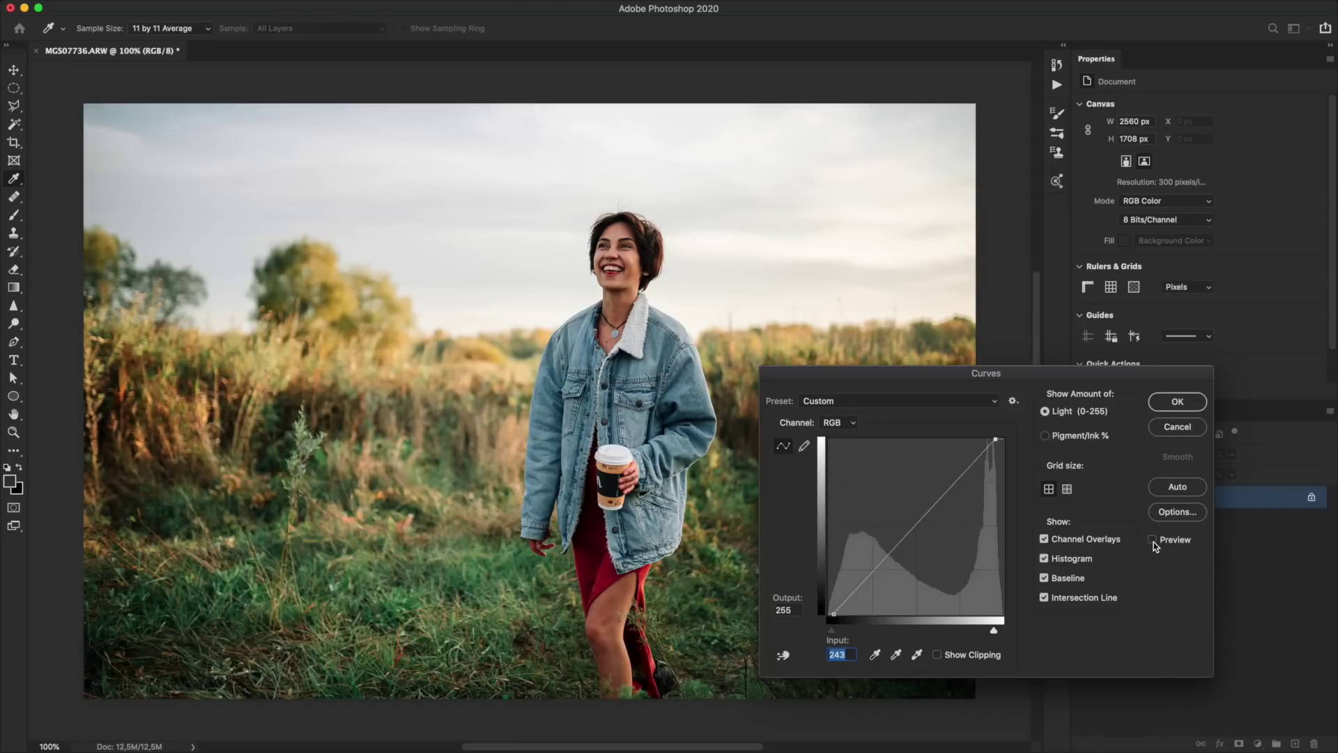
left_click(1152, 540)
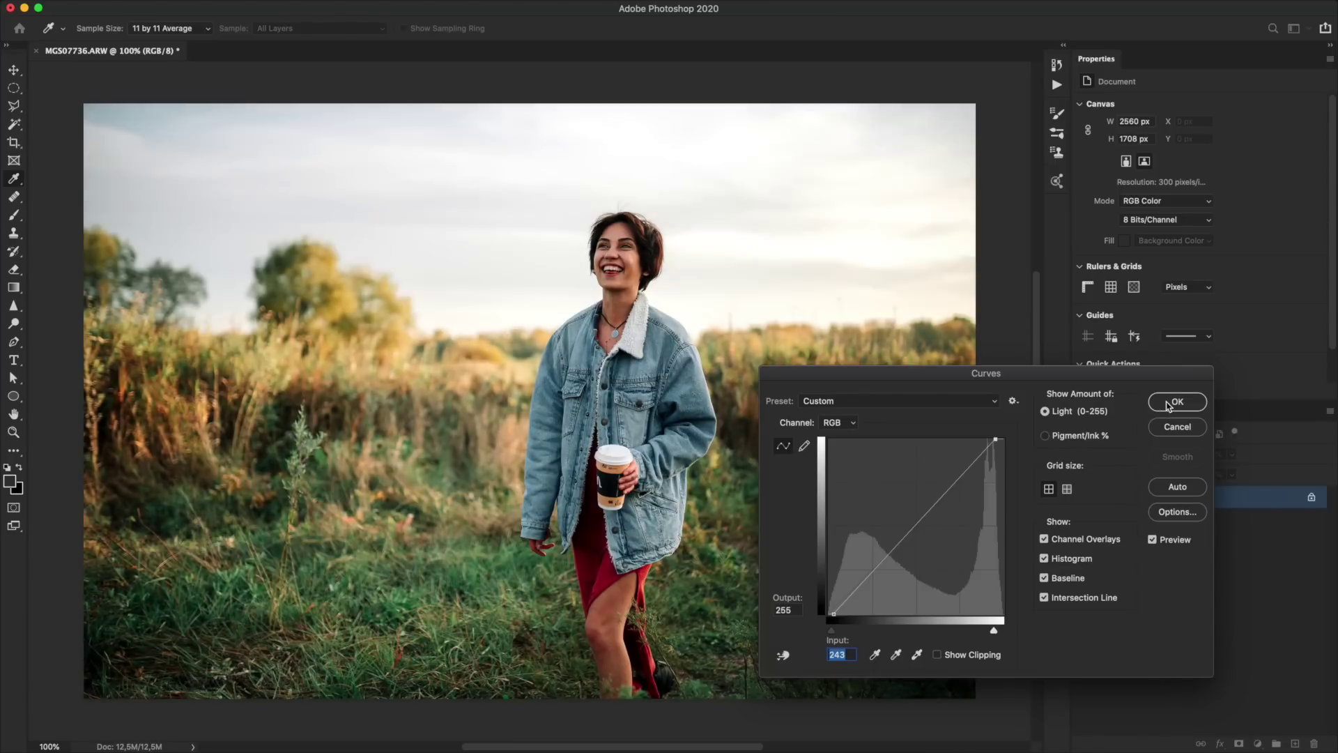
left_click(1171, 403)
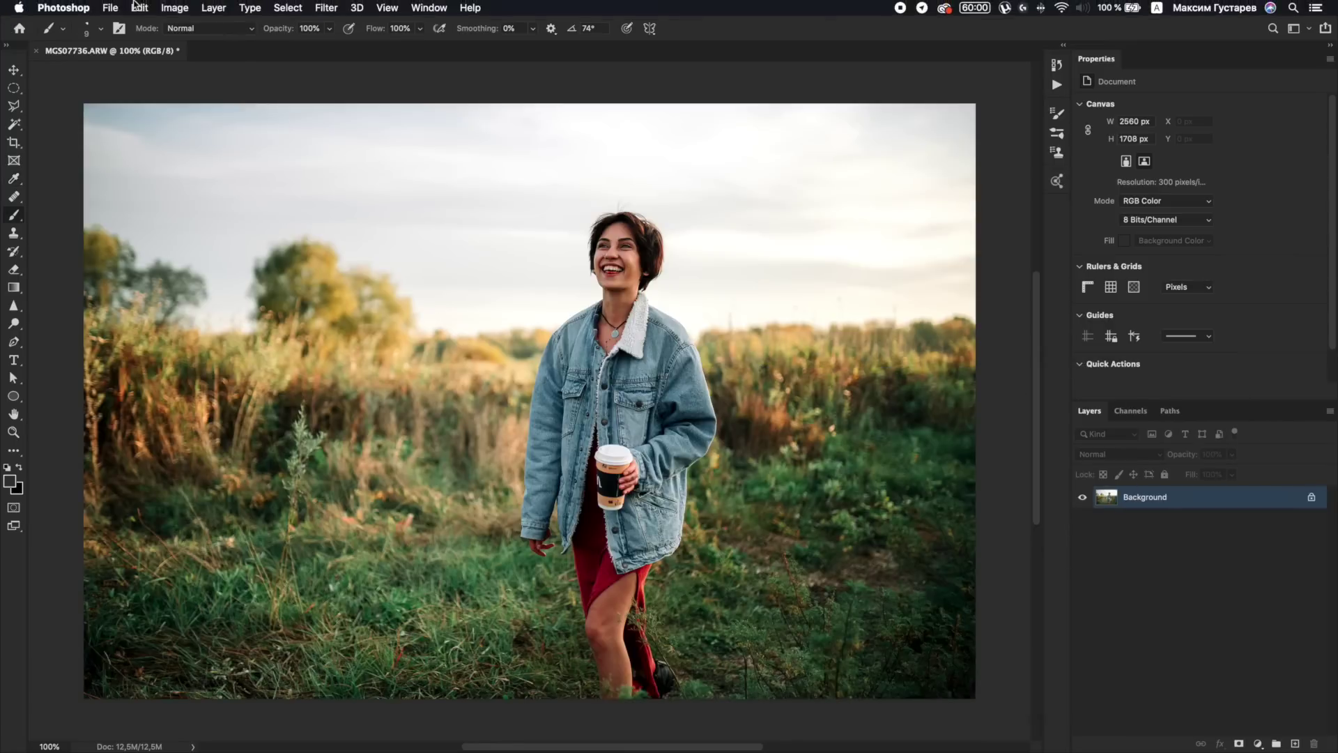
- Reopen Curves on the field photo and raise the curve's black end to output 128
left_click(174, 7)
left_click(439, 72)
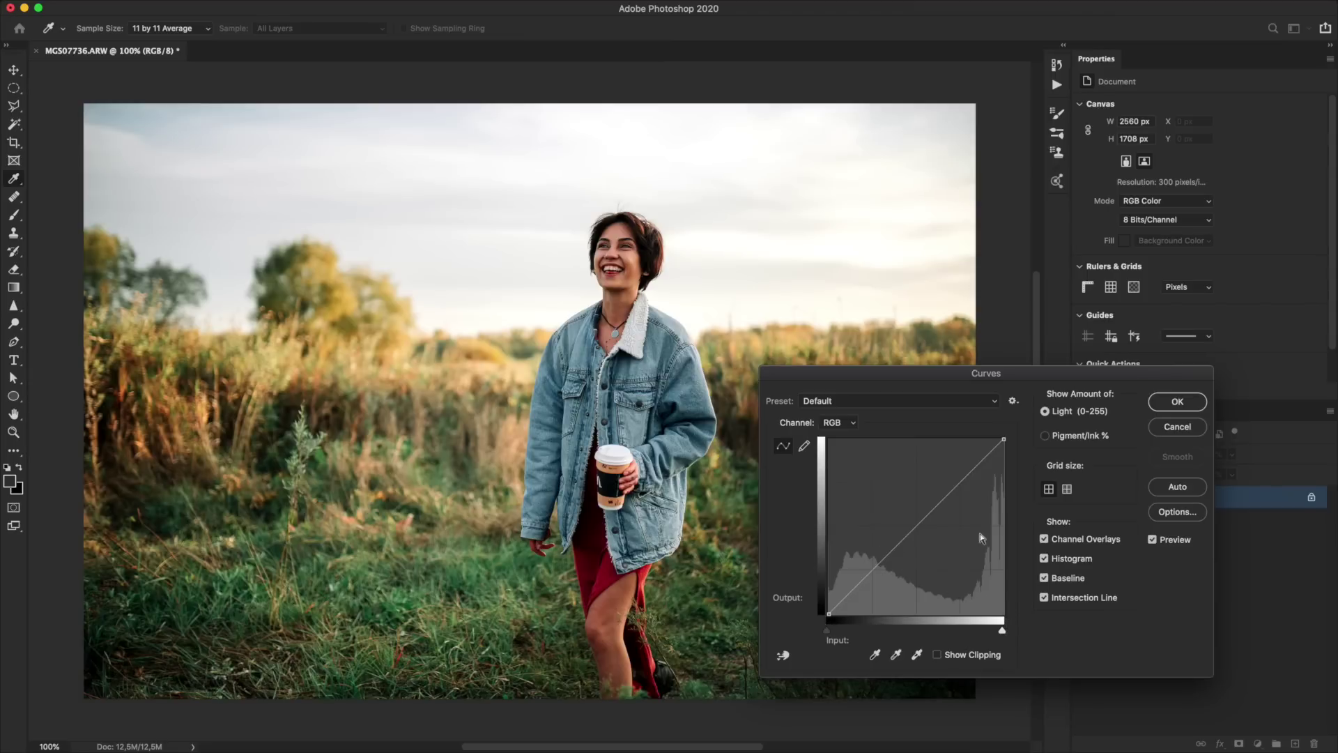
left_click(1163, 403)
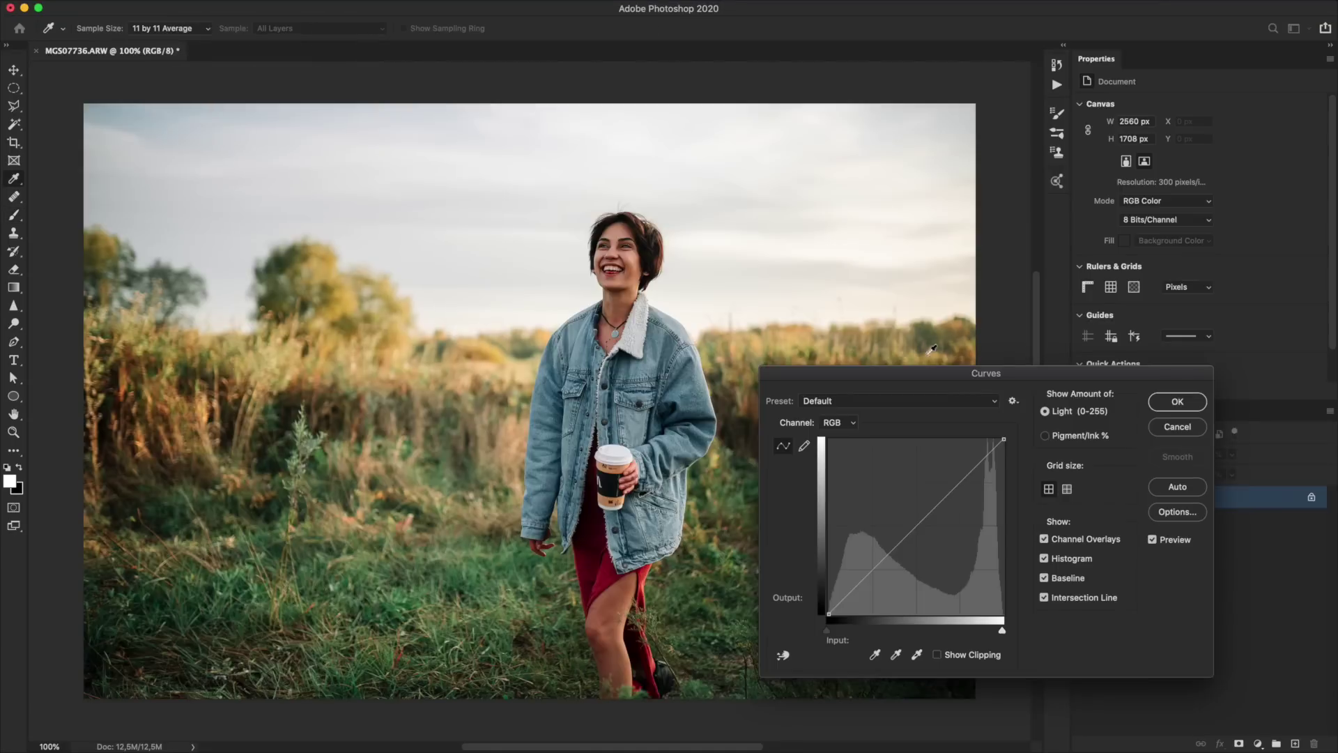
left_click(1004, 439)
left_click_drag(828, 613, 829, 522)
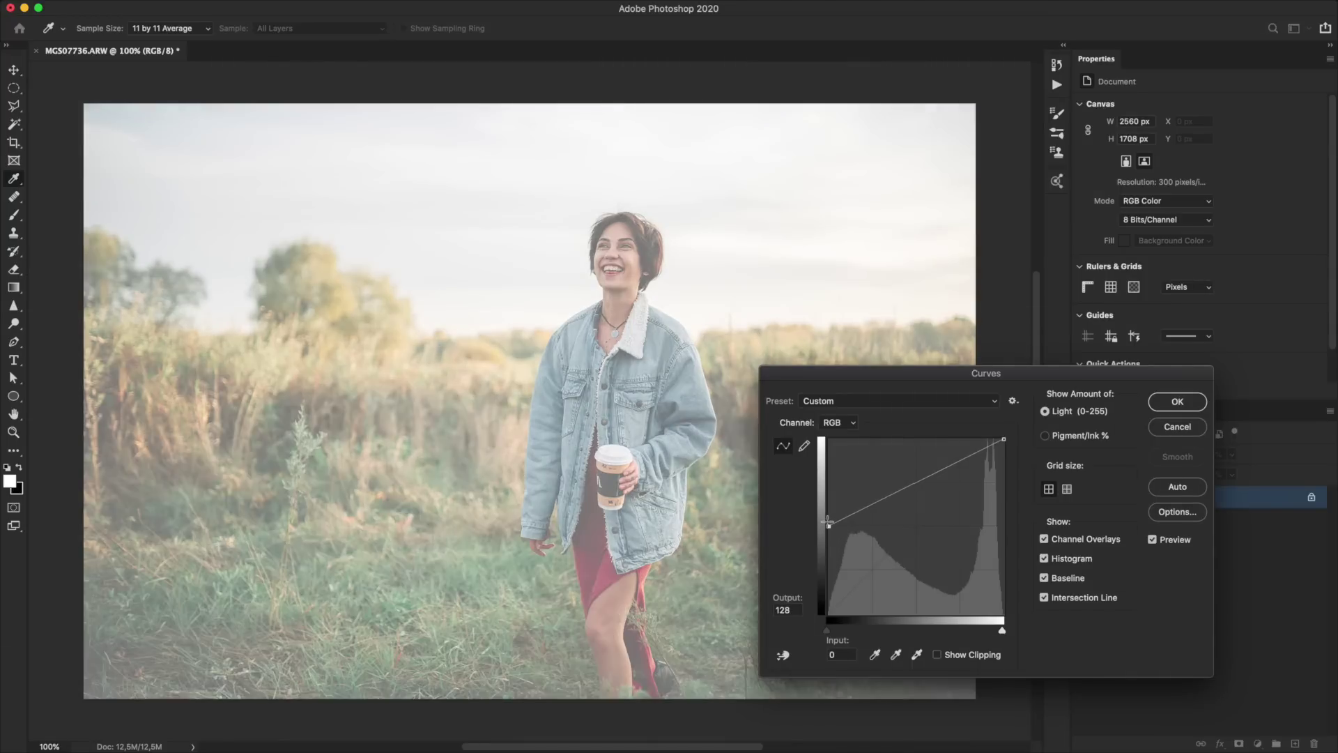
- Swap the curve's endpoints so input 255 maps to output 0, inverting the photo
left_click_drag(1003, 439, 1008, 528)
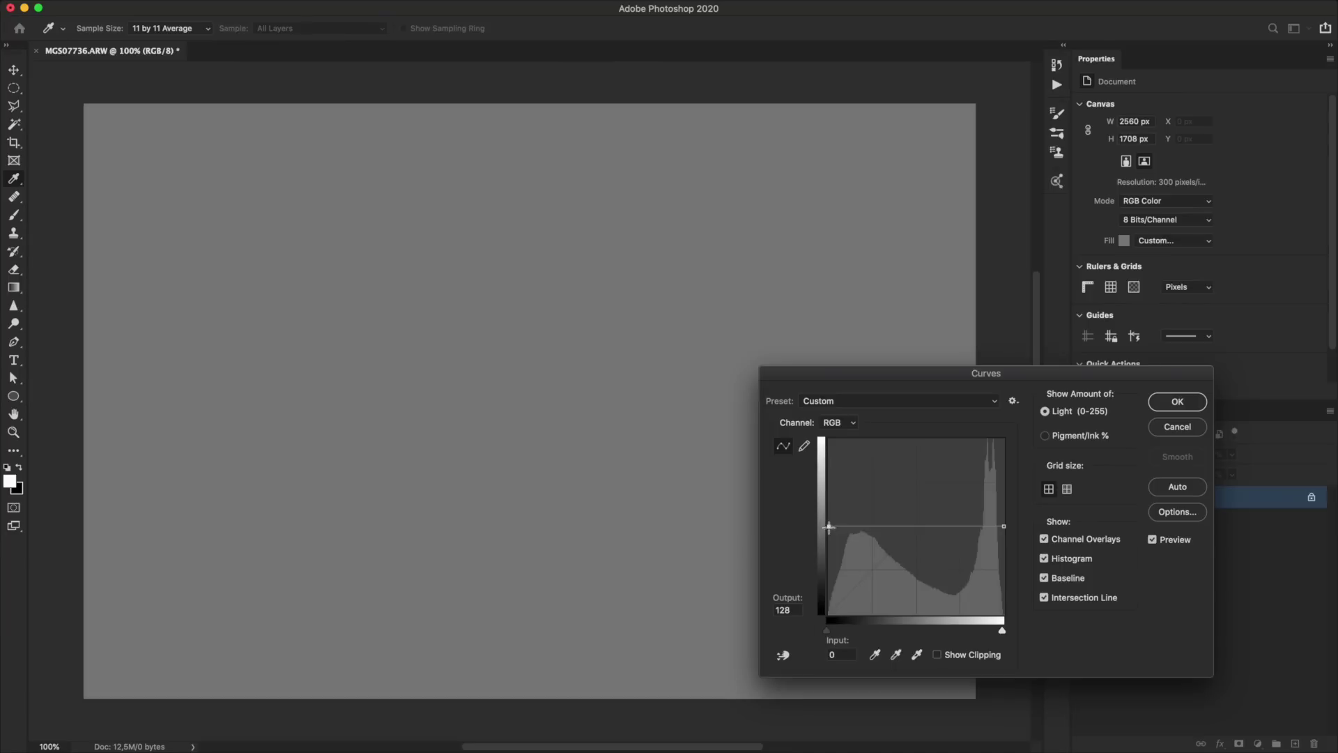
left_click_drag(826, 526, 829, 439)
left_click_drag(1004, 526, 1004, 614)
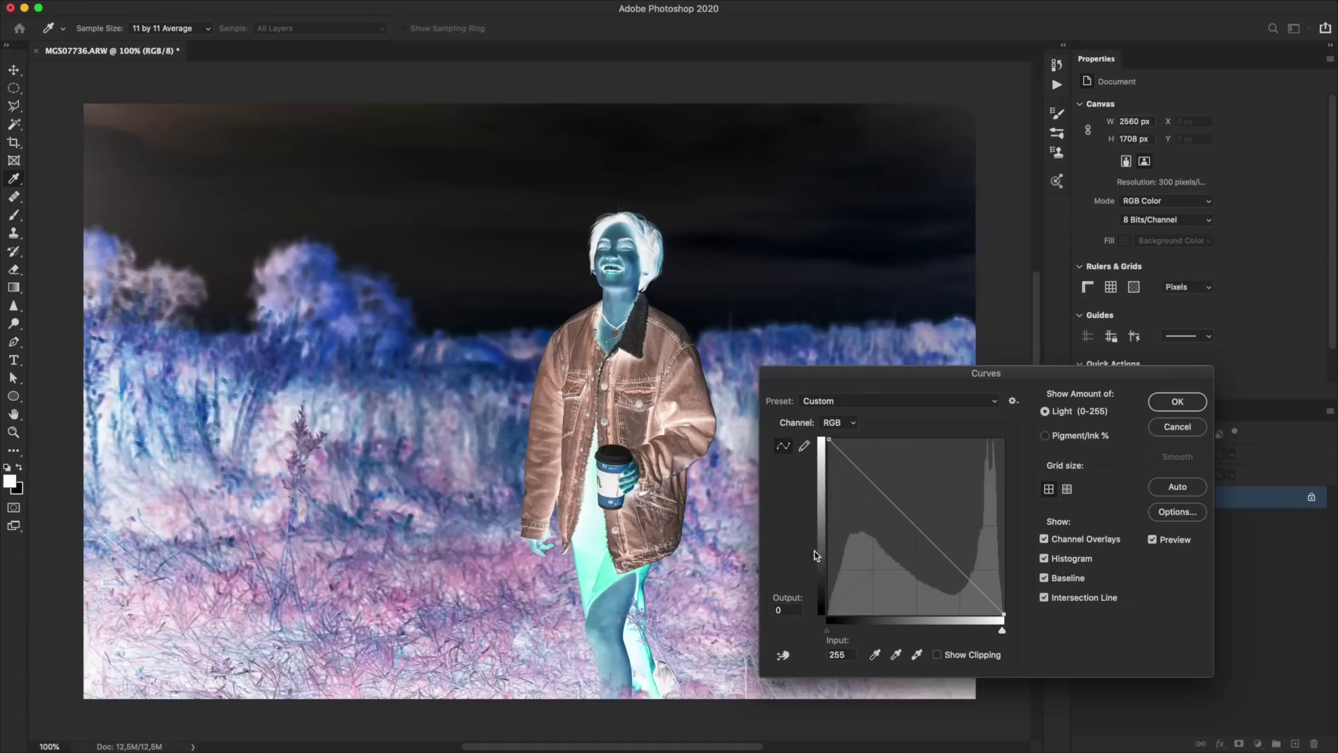
- Inspect the curve endpoints' input/output values, then reset the curve to its default diagonal
left_click(830, 440)
left_click(774, 610)
left_click(793, 611)
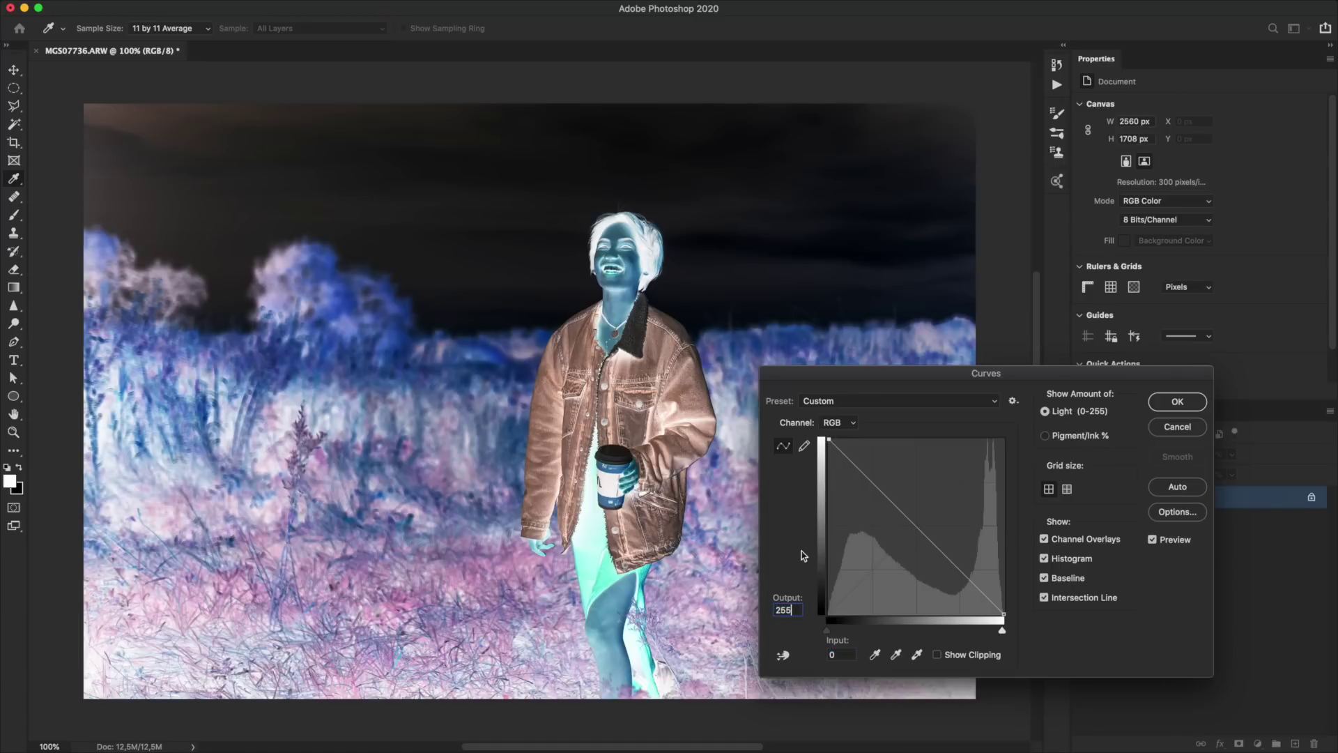
left_click(830, 438)
left_click(1004, 615)
double_click(829, 654)
double_click(793, 607)
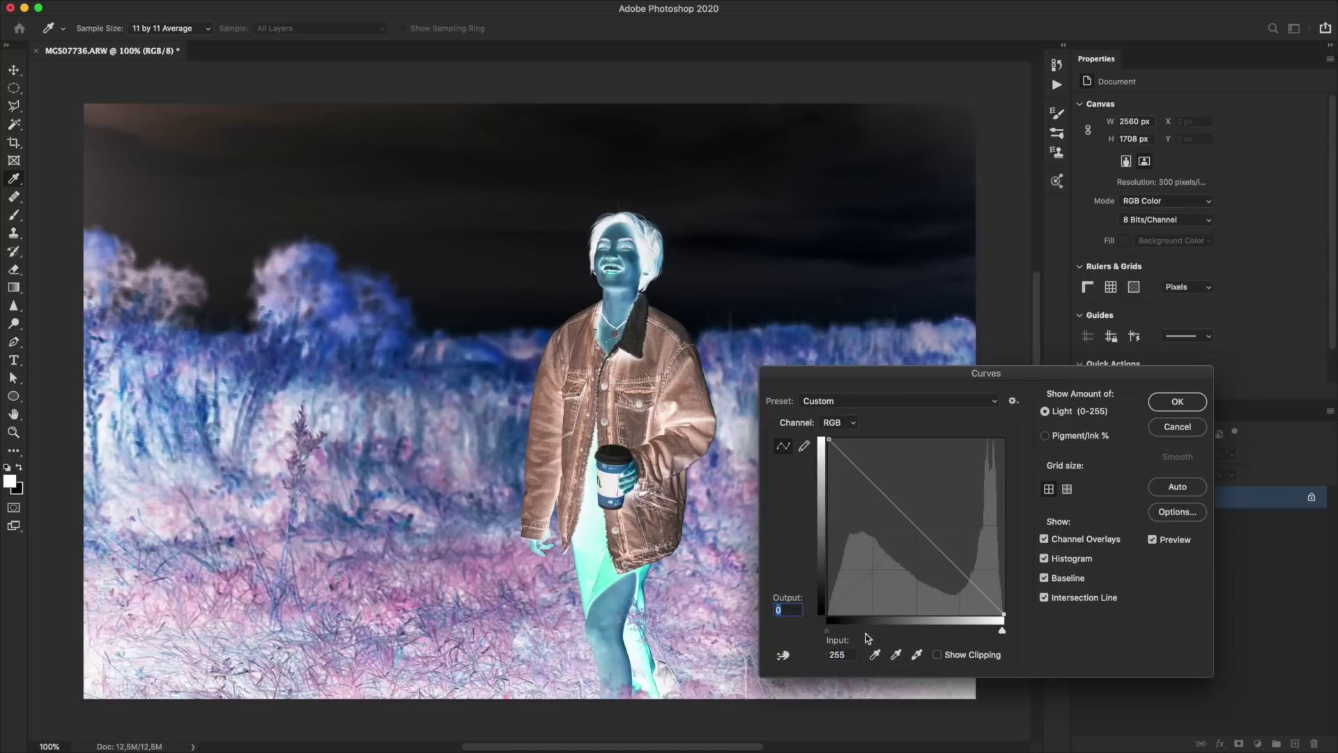
left_click(1177, 430, "alt")
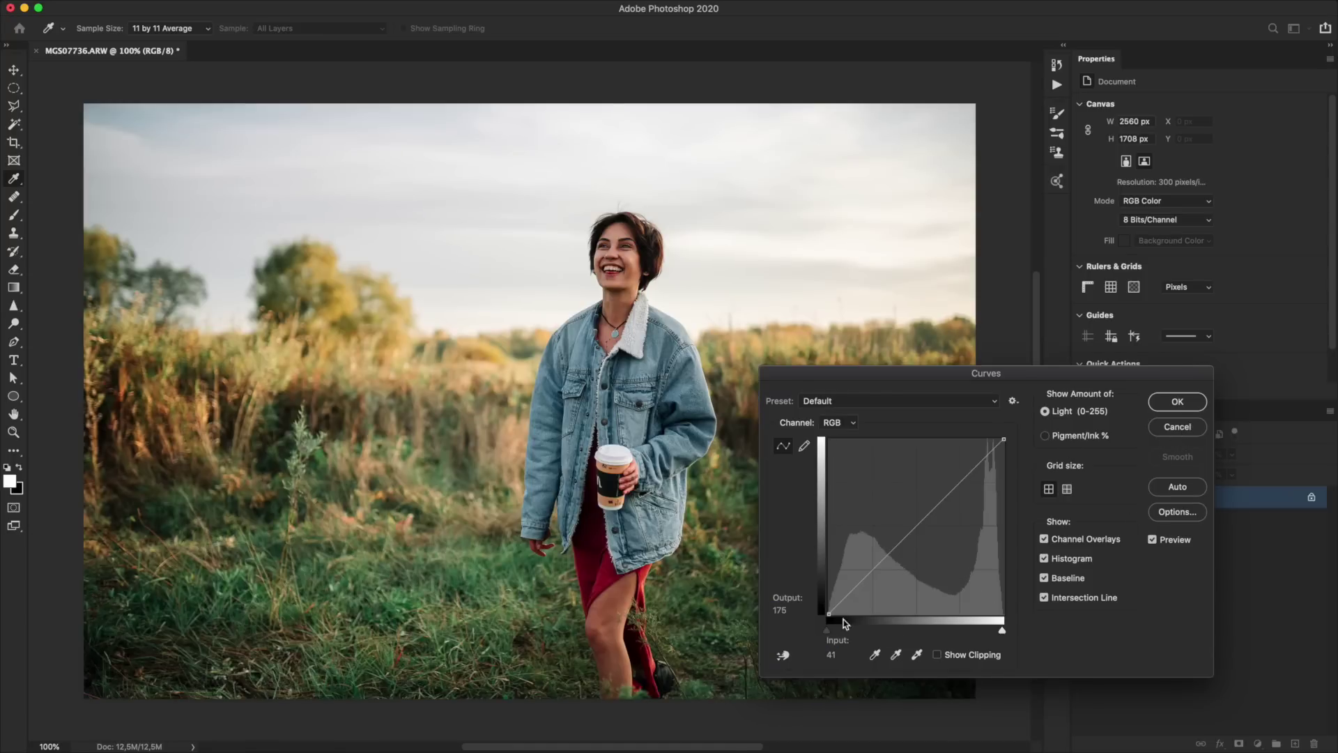
- Move the black slider in to deepen shadows and the white slider in to brighten highlights
mouse_move(830, 618)
left_mouse_down()
mouse_move(841, 634)
mouse_move(879, 634)
left_mouse_up()
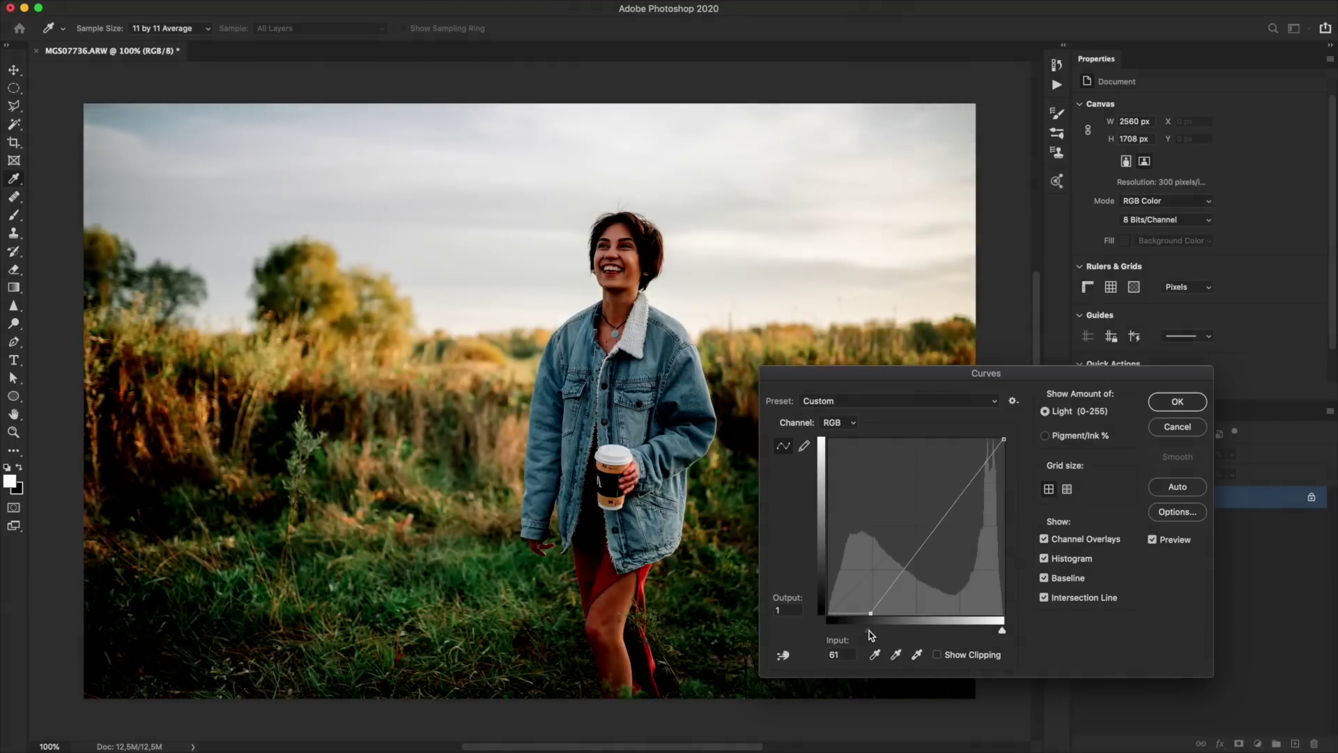
left_click_drag(879, 634, 874, 634)
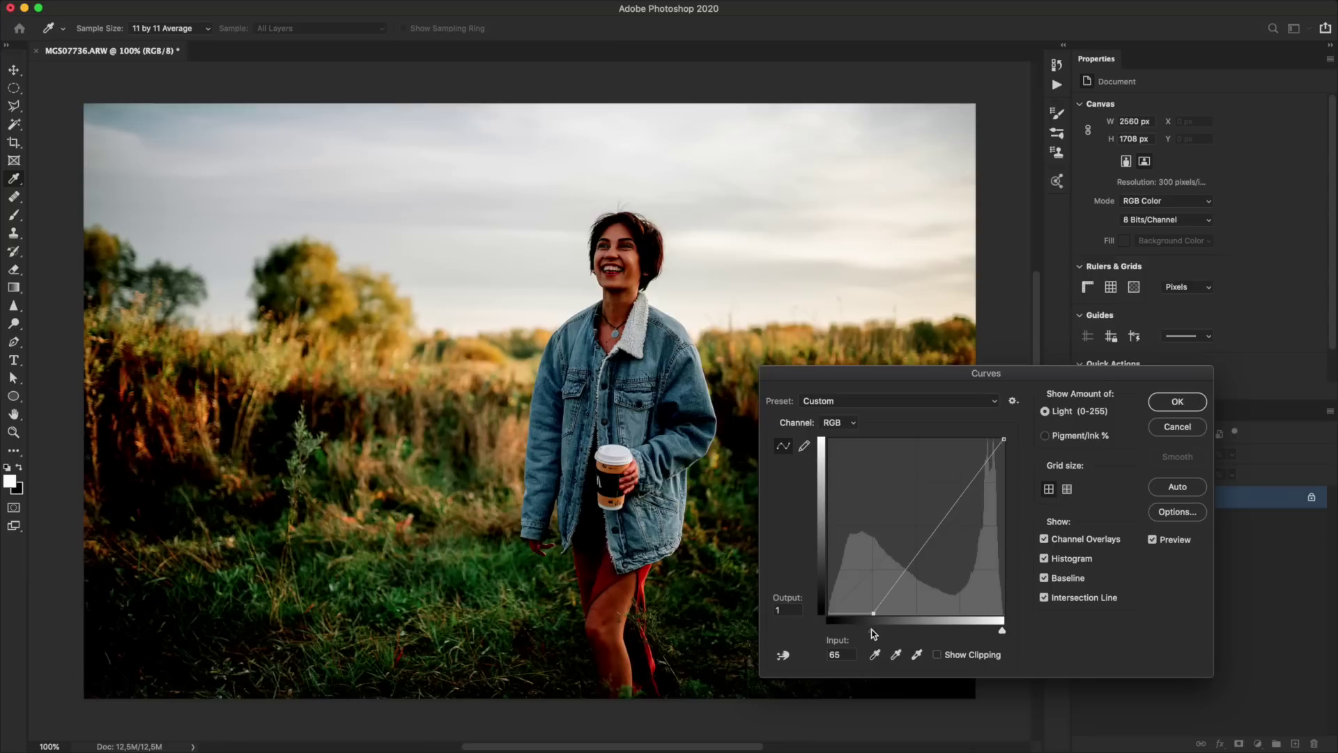
left_click_drag(1002, 630, 961, 633)
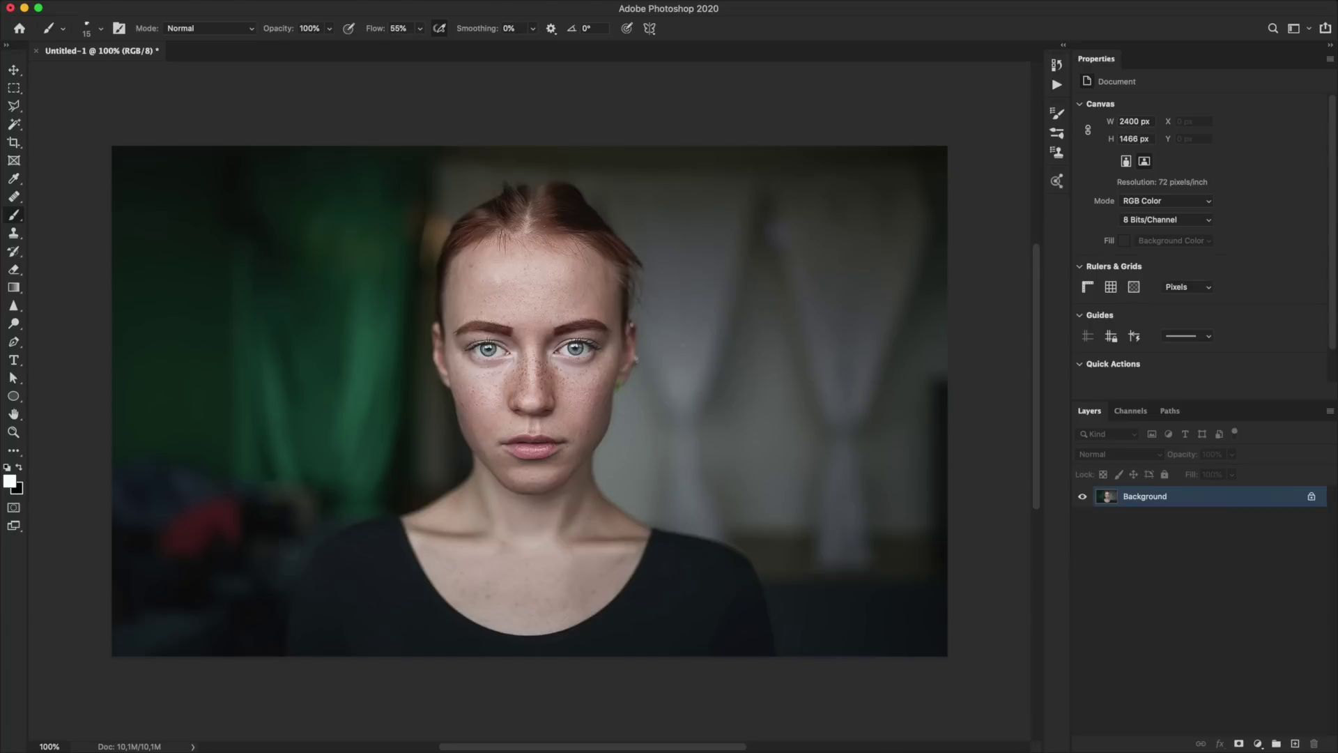
- Open Curves with Ctrl+M and pull the freckled portrait's black and white sliders inward
key("ctrl+m")
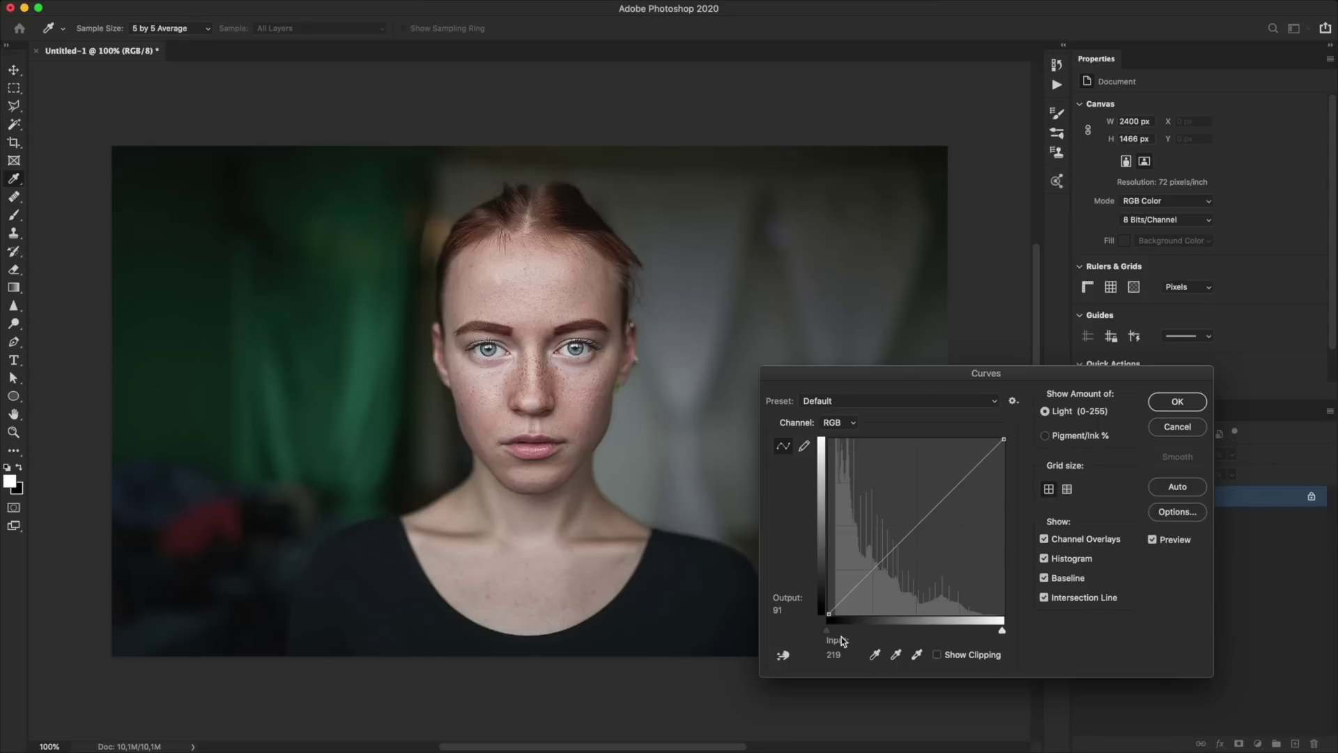
left_click_drag(827, 631, 847, 632)
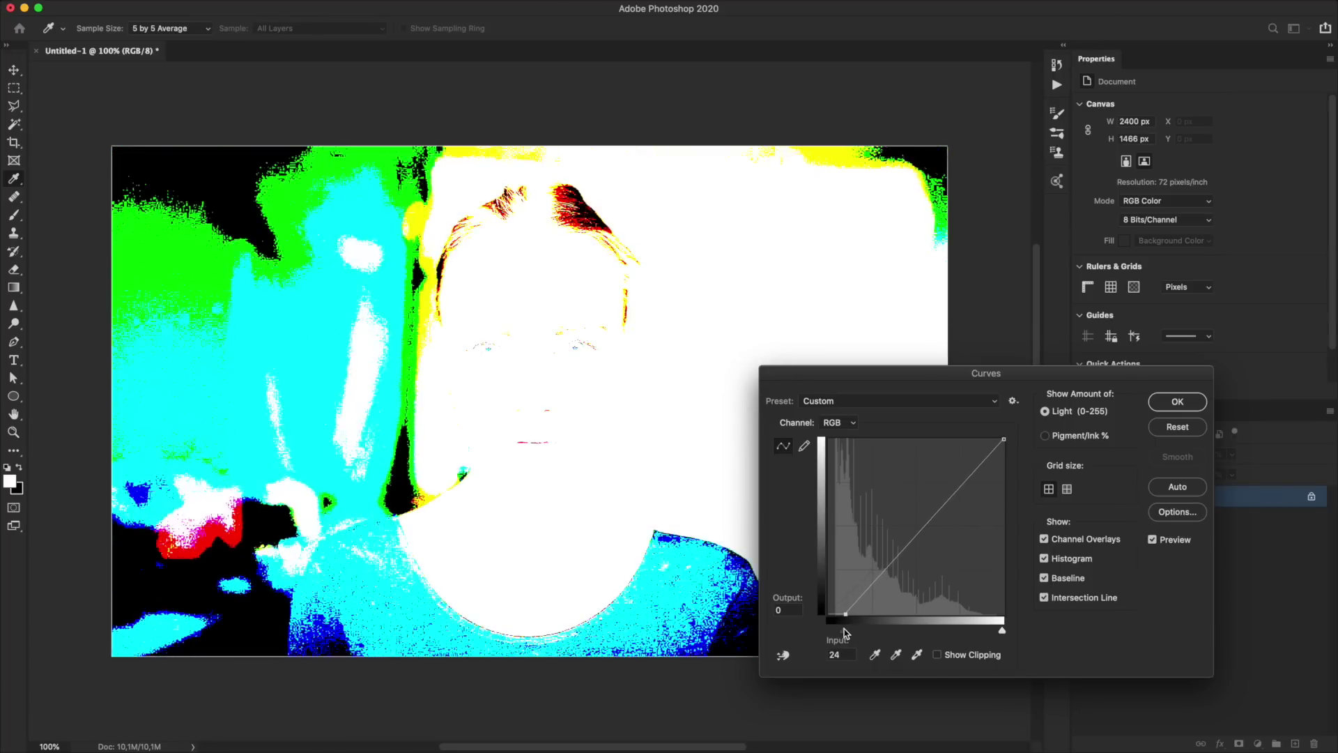
left_click_drag(847, 632, 833, 631)
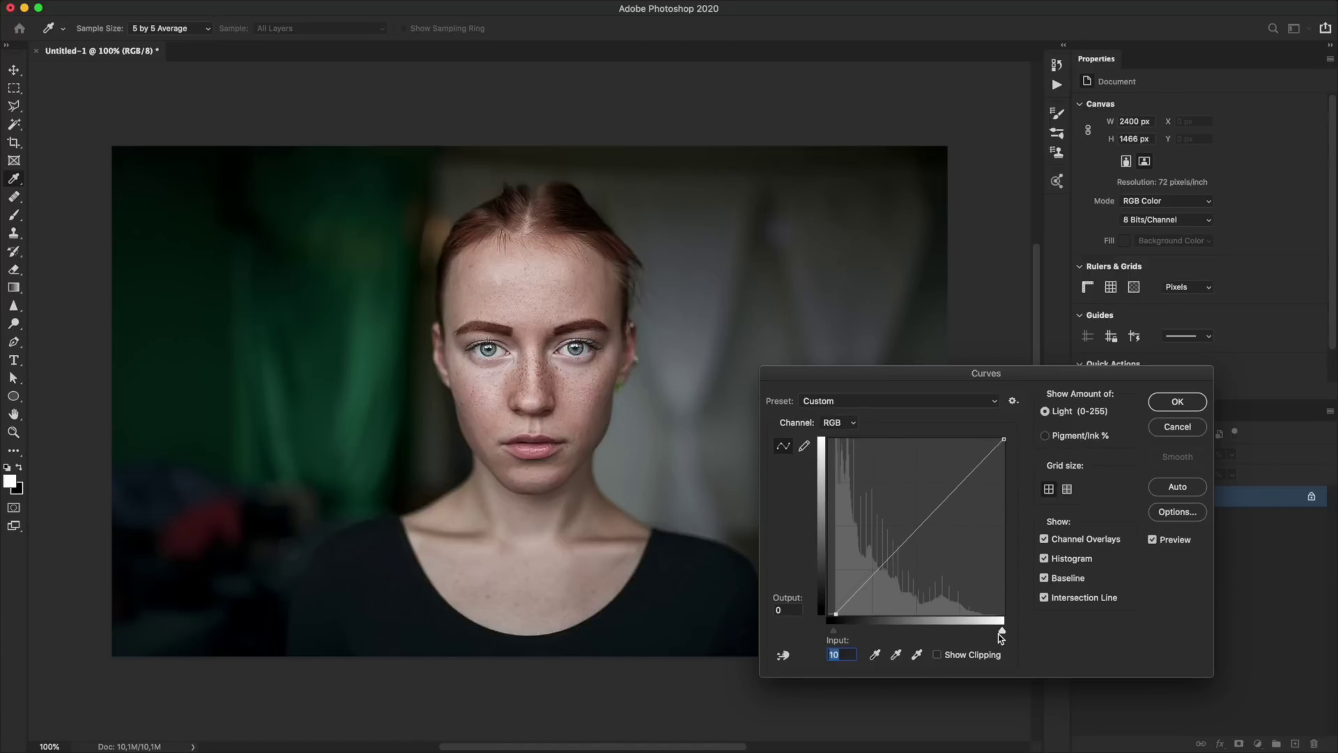
mouse_move(1001, 631)
left_mouse_down()
mouse_move(953, 628)
mouse_move(984, 632)
left_mouse_up()
key("alt")
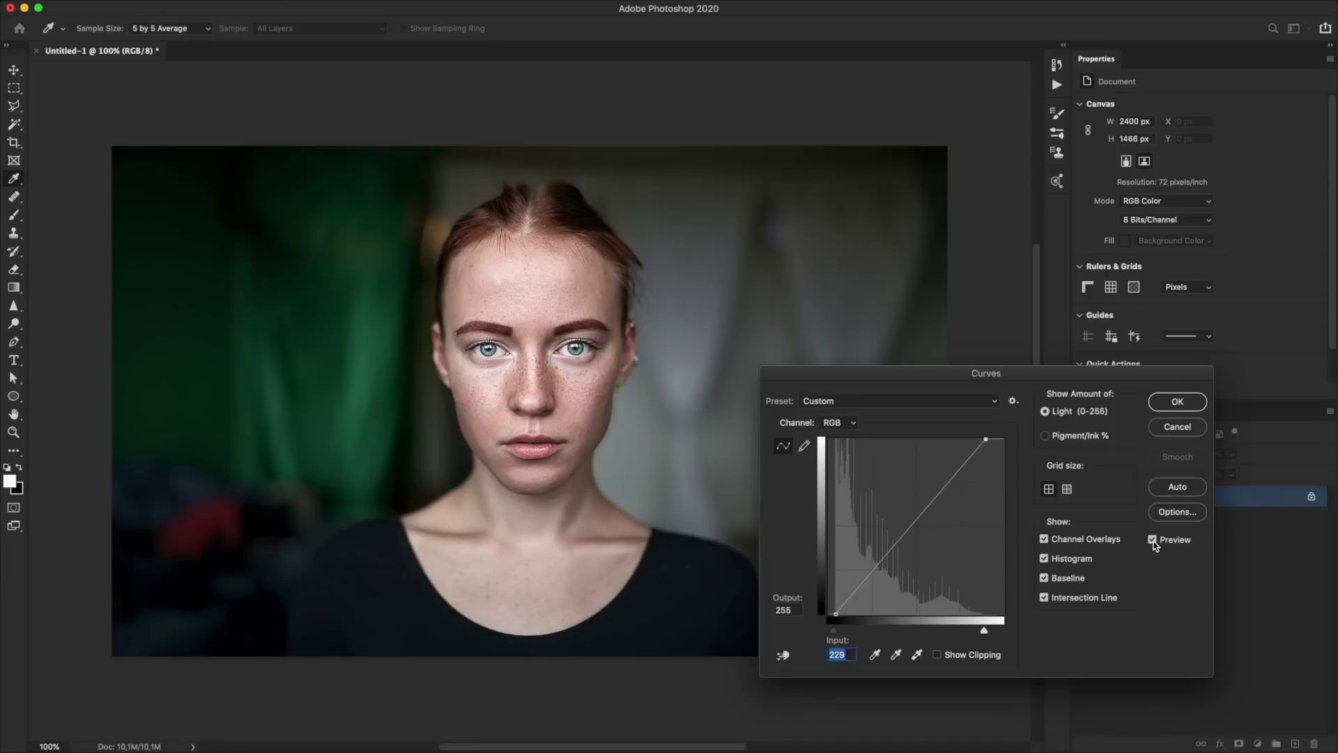
- Toggle Preview to compare the adjusted portrait against the original, ending with Preview on
left_click(1153, 541)
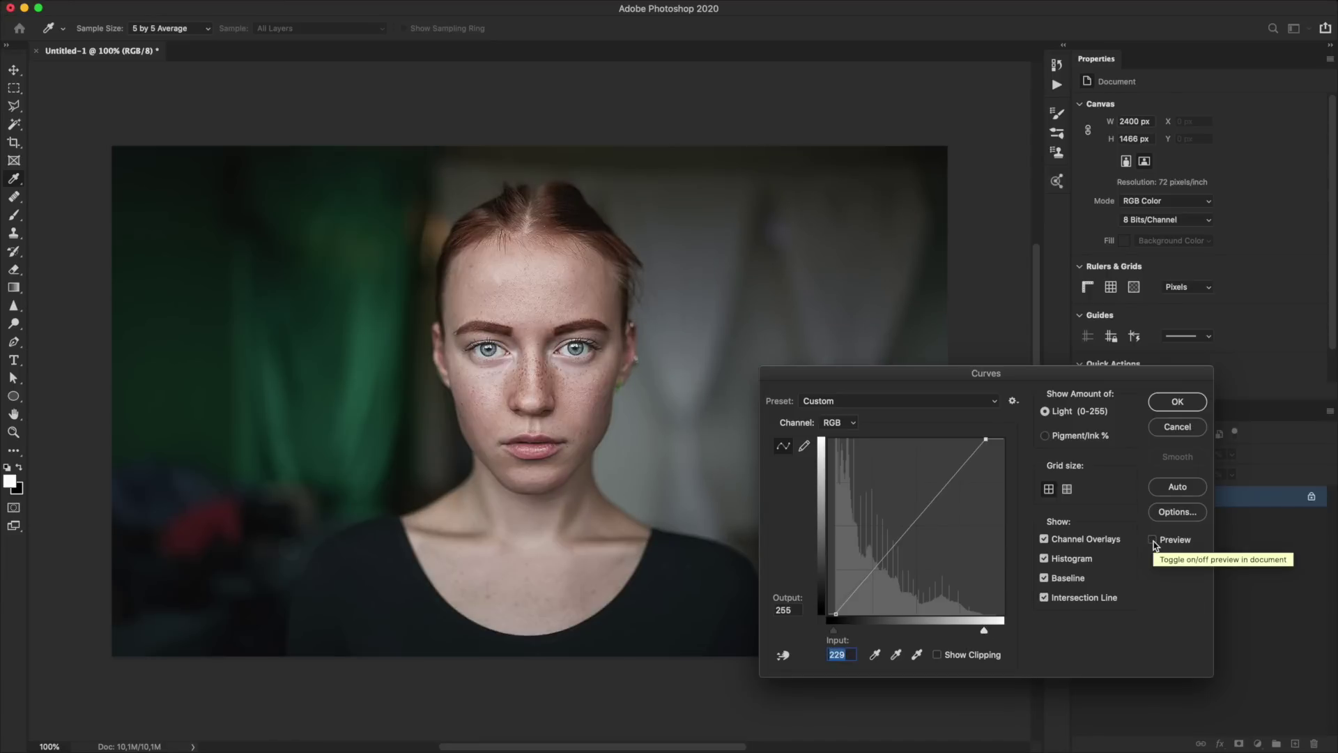
left_click(1153, 541)
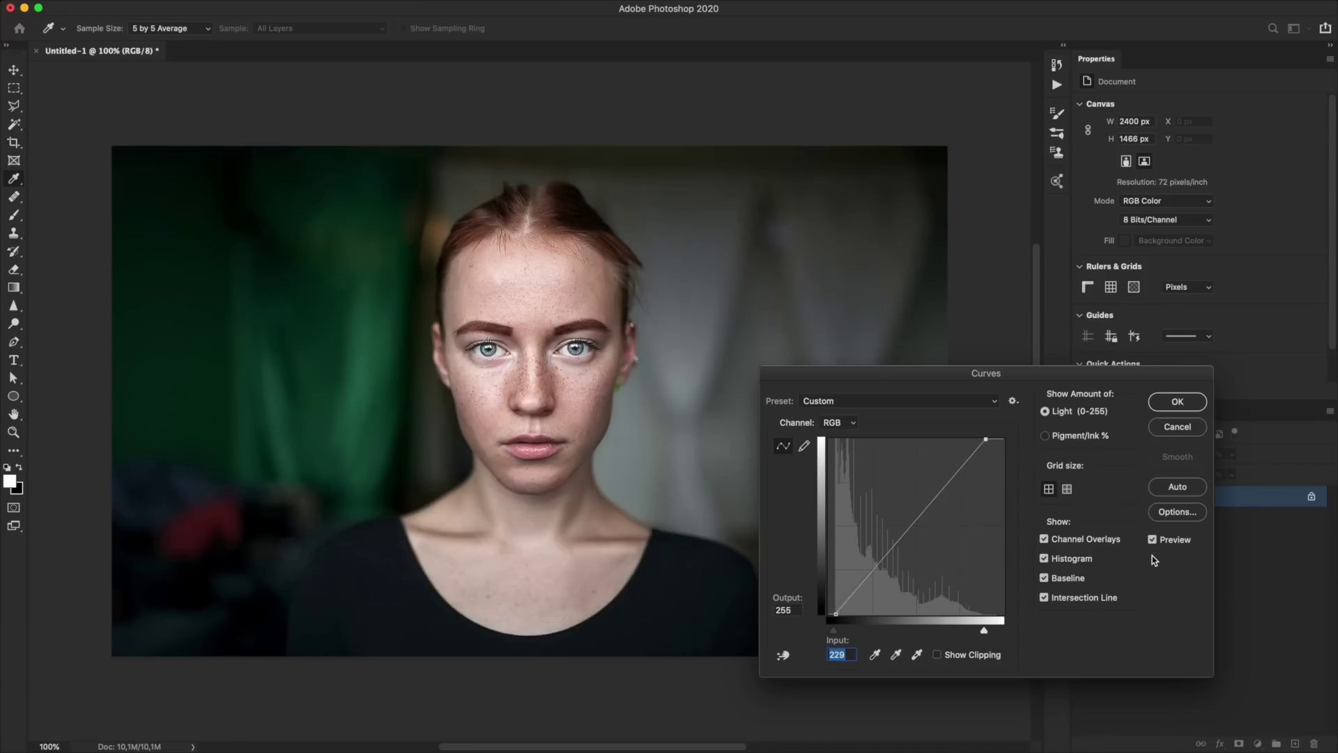
left_click(1153, 541)
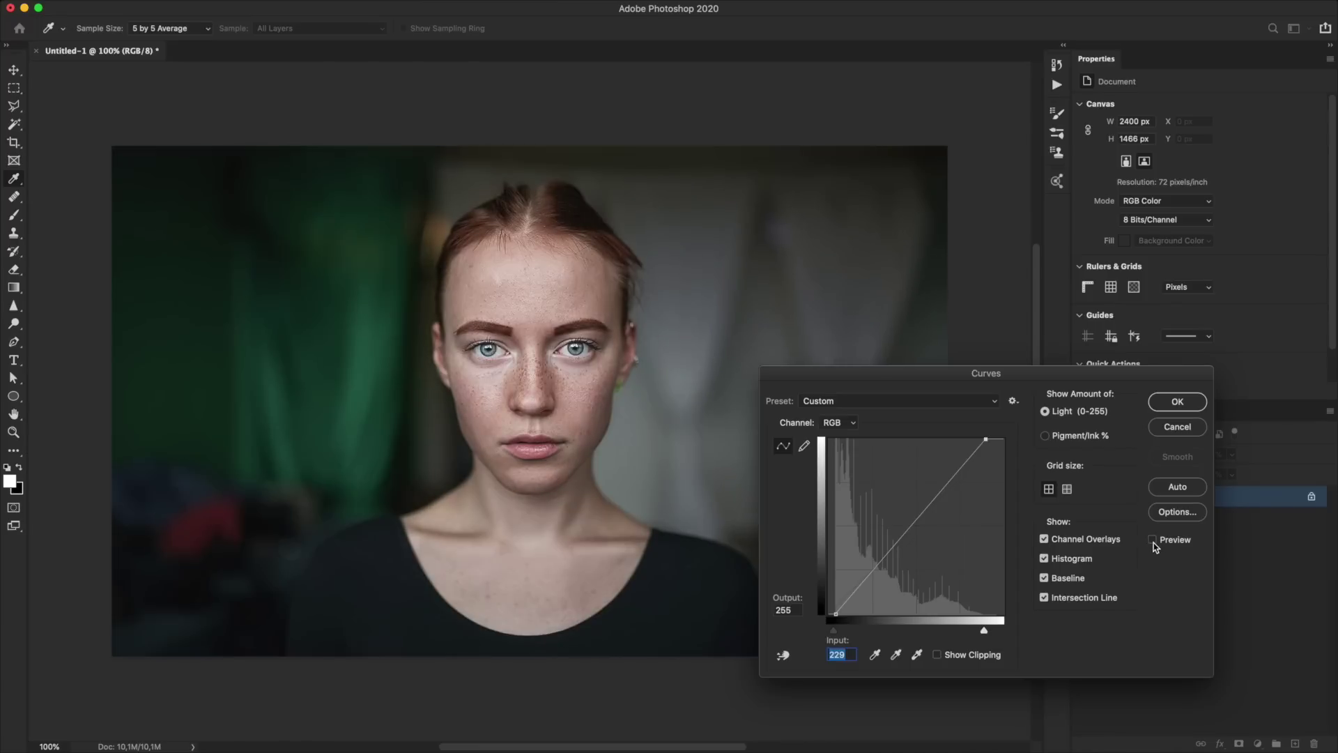
left_click(1154, 541)
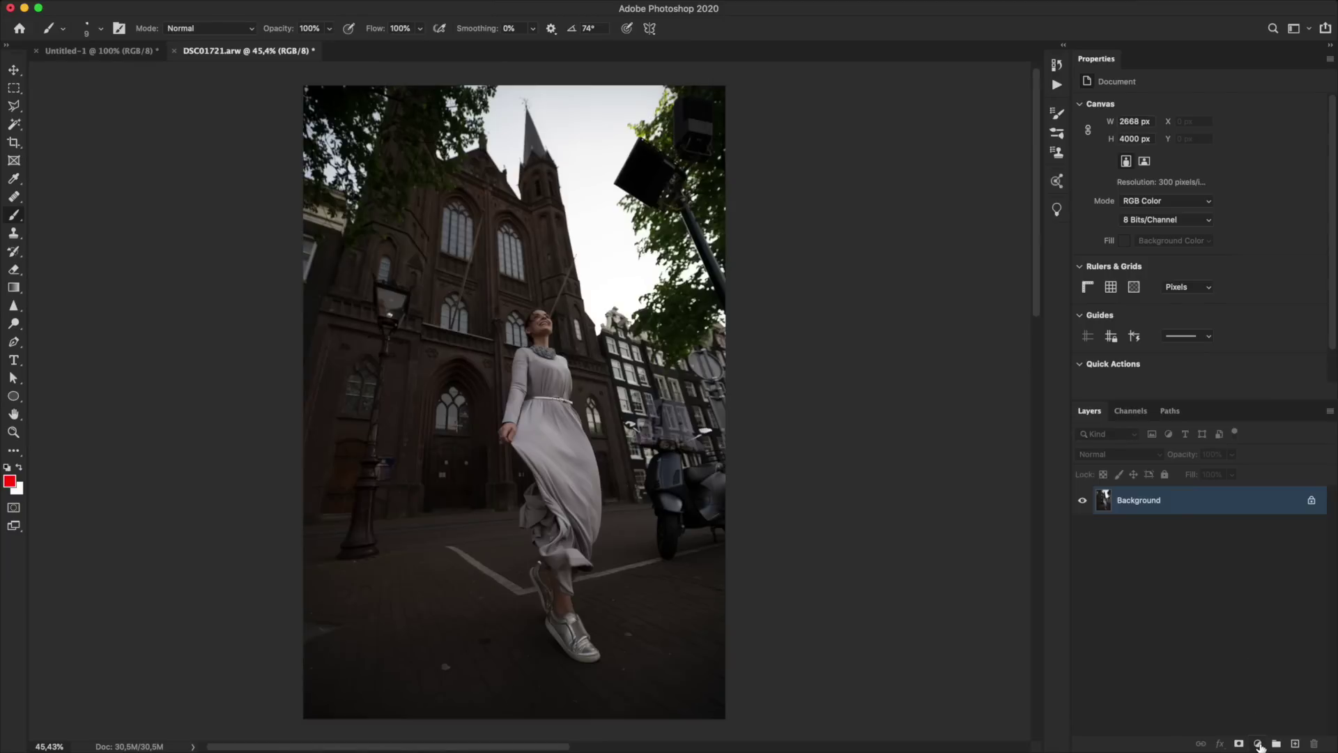
- Add a Curves adjustment layer to the church photo and pull its white slider to input 134
left_click(1258, 744)
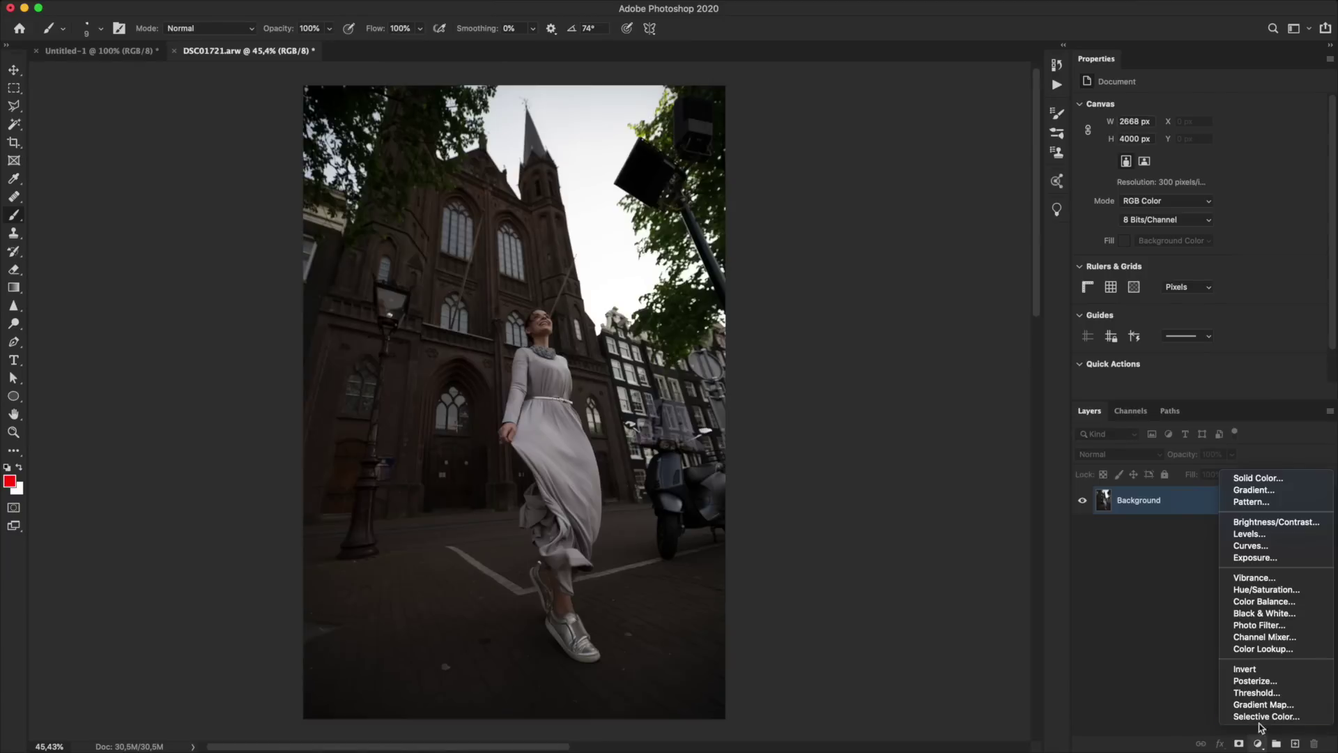
left_click(1250, 546)
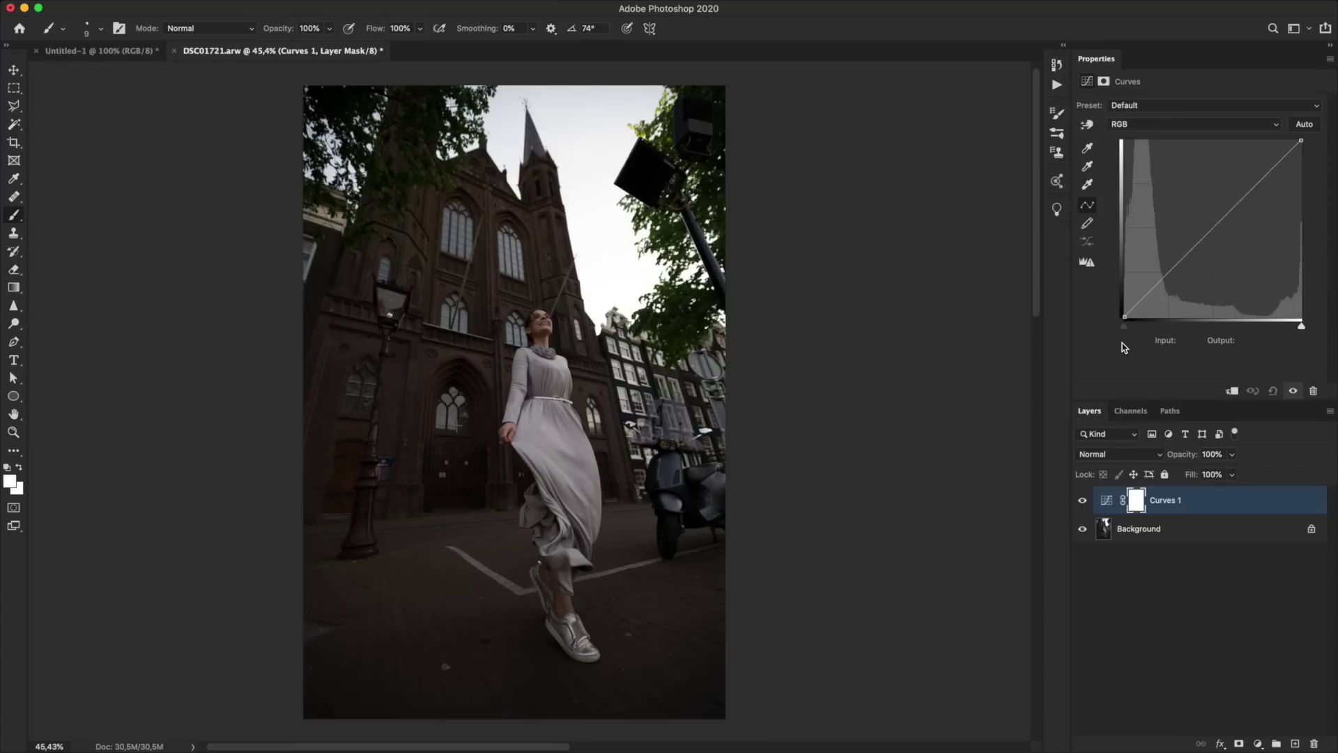
left_click_drag(1122, 325, 1128, 327)
left_click_drag(1127, 326, 1128, 333)
left_click_drag(1302, 326, 1217, 325)
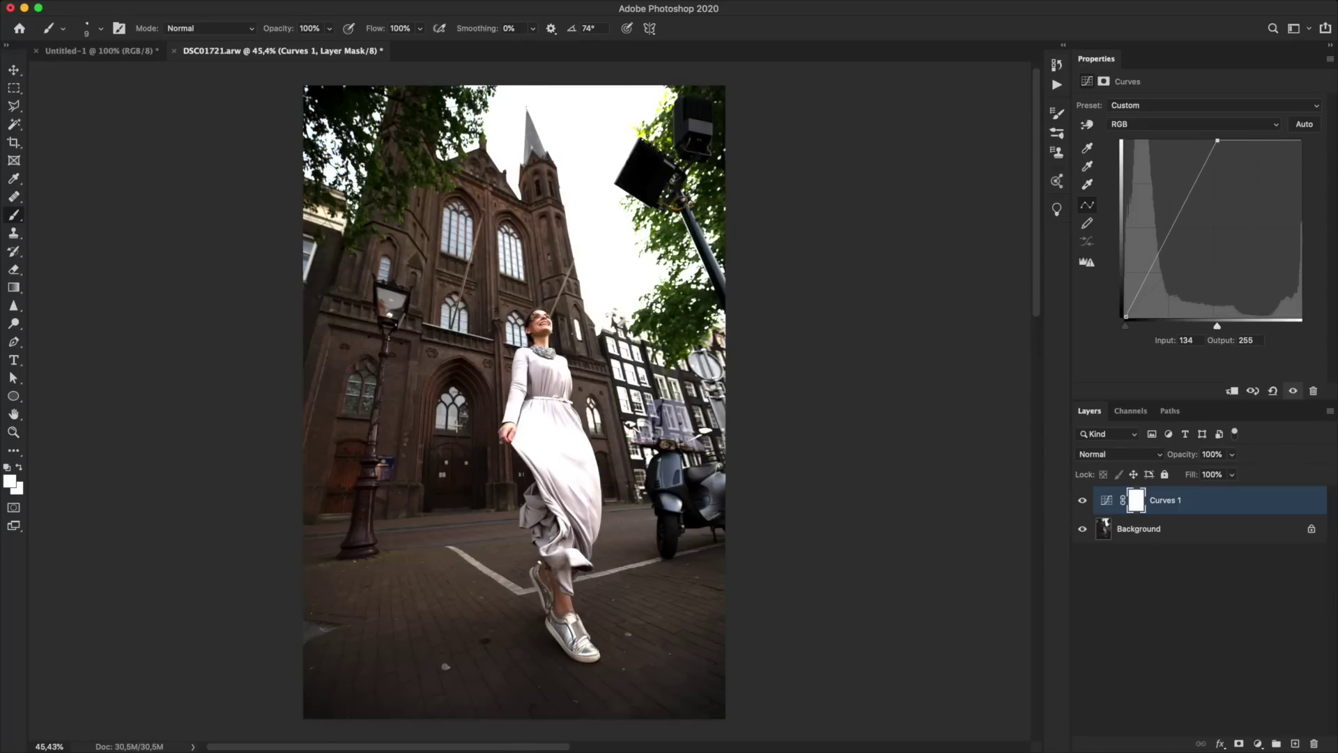
- Zoom to the face, ease the Curves 1 white point to input 178, then fit to screen
scroll(522, 322, "up", 10)
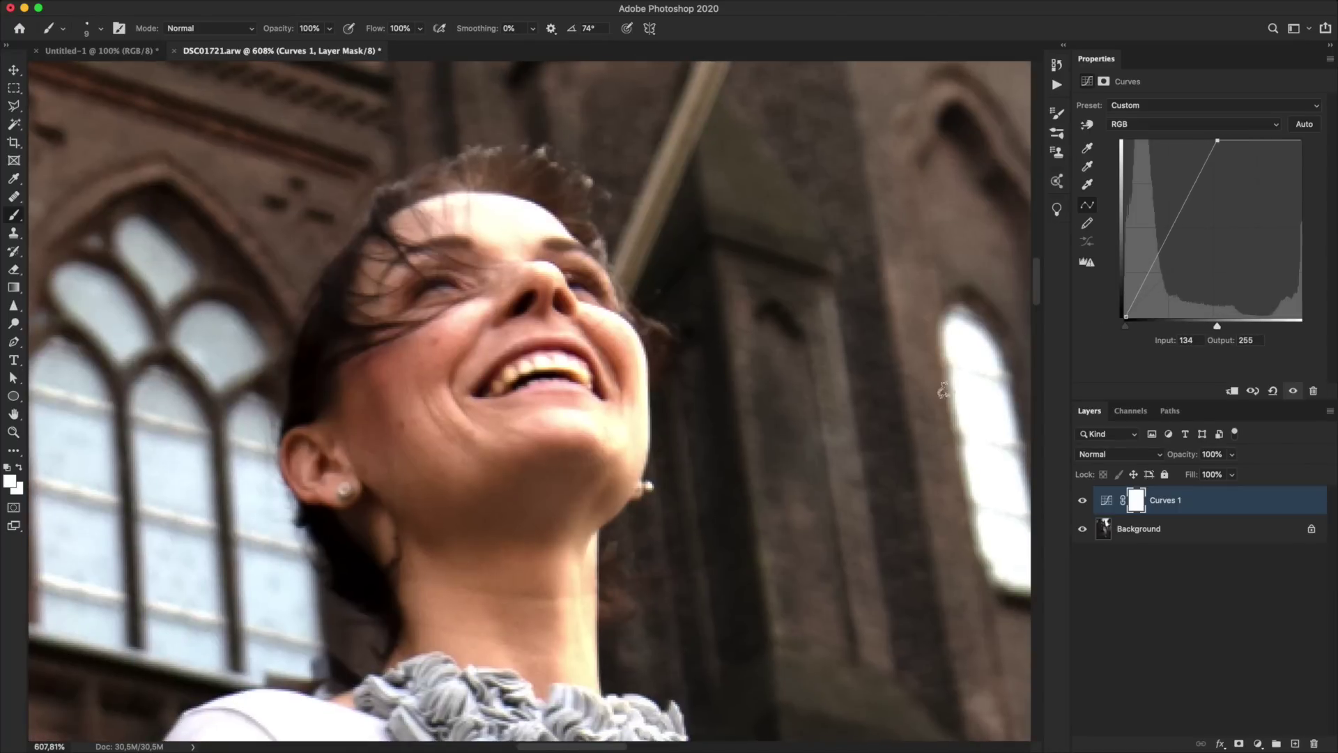
mouse_move(1223, 329)
left_mouse_down()
mouse_move(1210, 332)
mouse_move(1248, 329)
left_mouse_up()
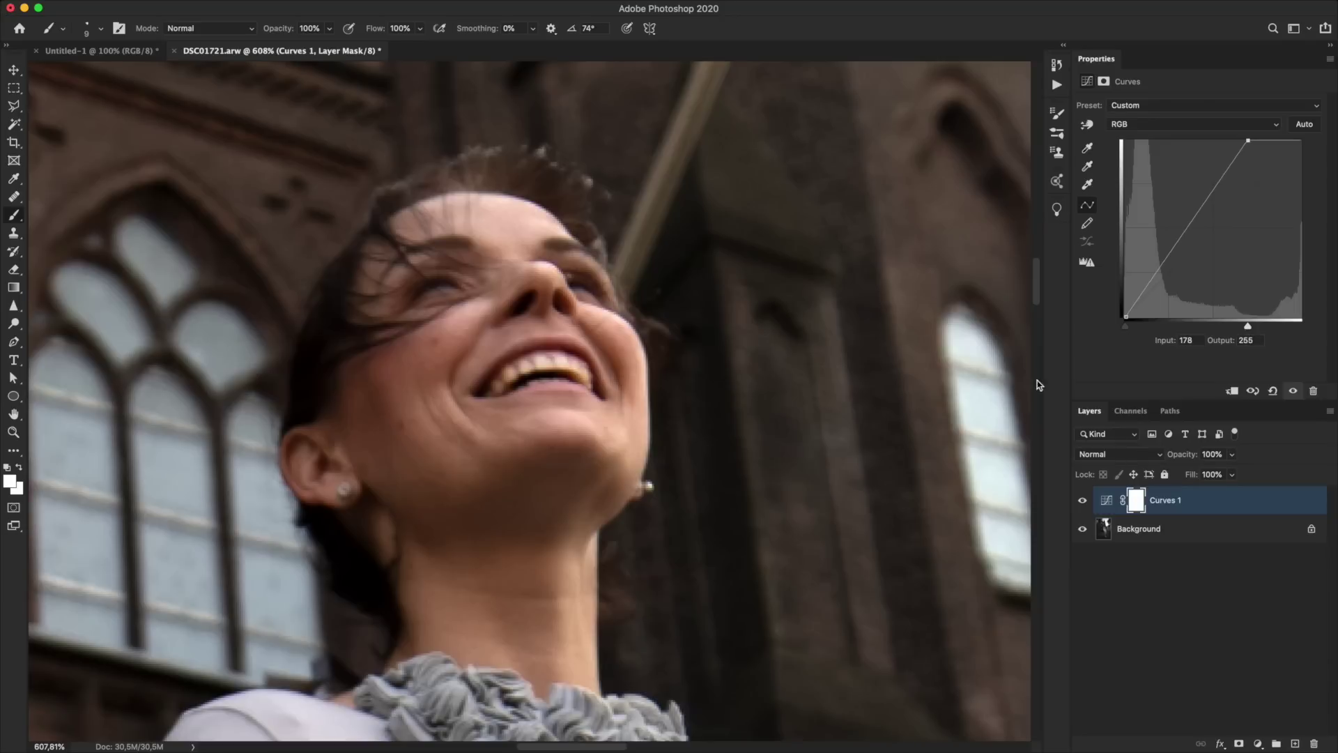
key("ctrl+minus")
key("ctrl+0")
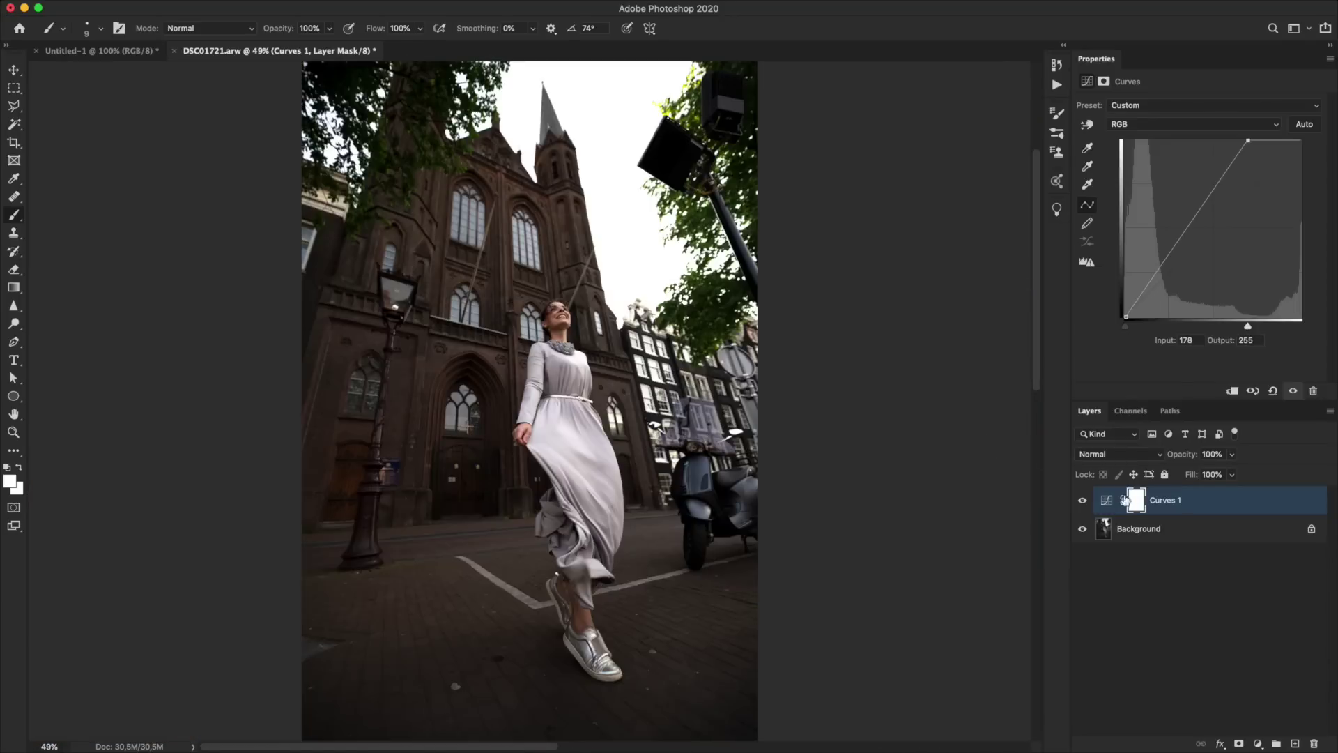
- Toggle the Curves 1 layer's visibility repeatedly to compare the church photo before and after
left_click(1082, 500)
left_click(1083, 501)
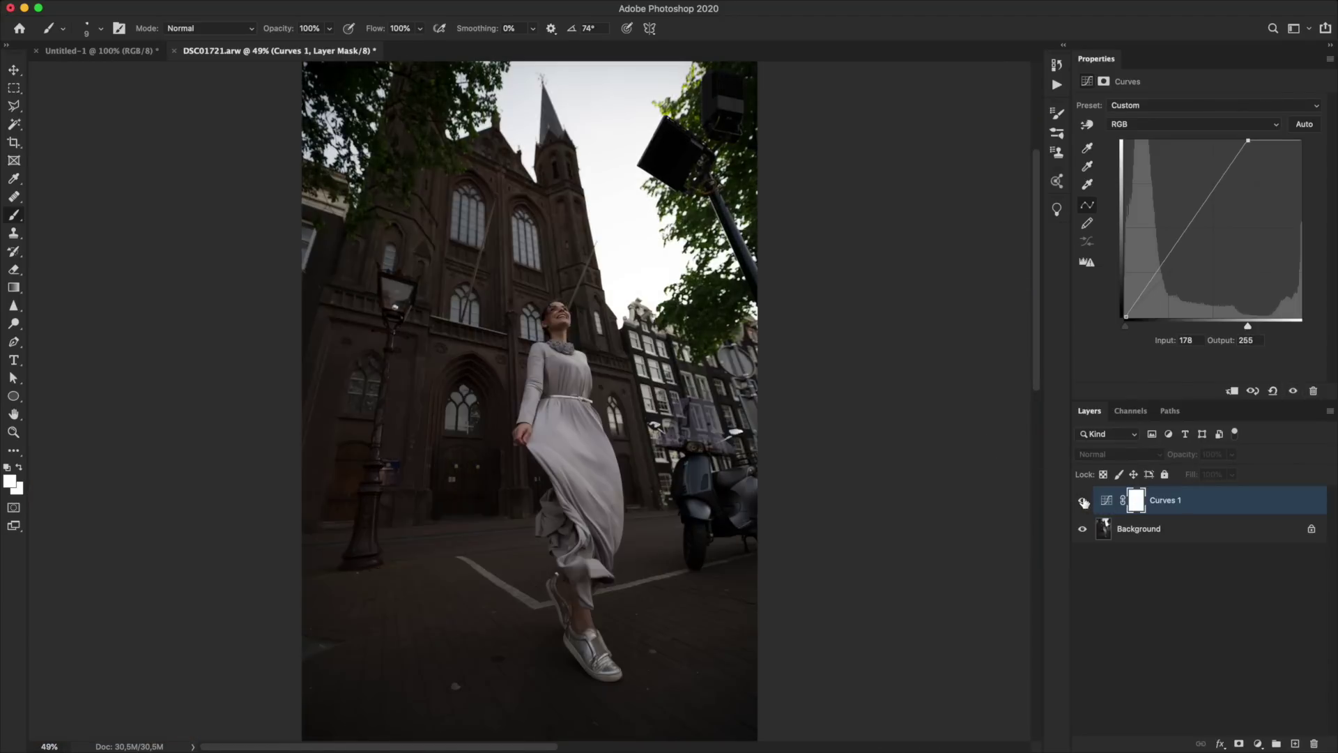
left_click(1082, 500)
left_click(1084, 501)
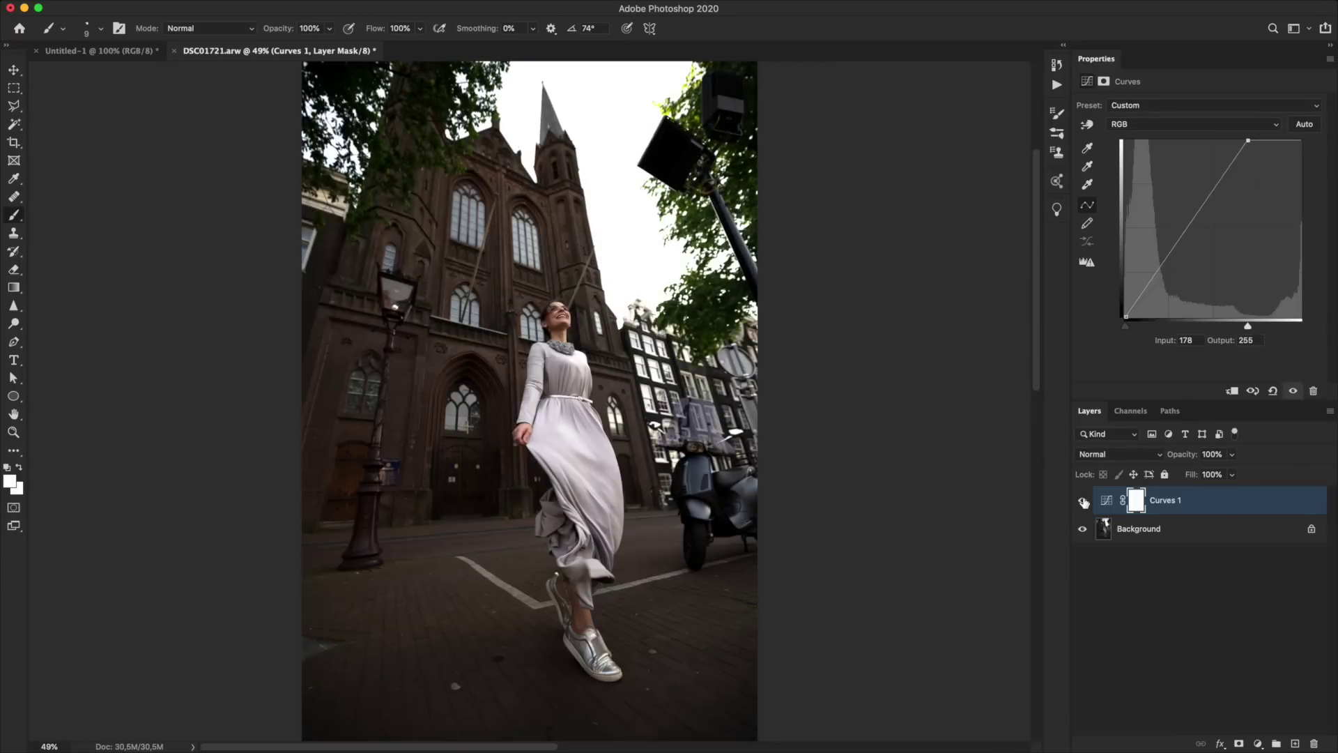
left_click(1083, 501)
left_click(1084, 501)
left_click(1084, 501)
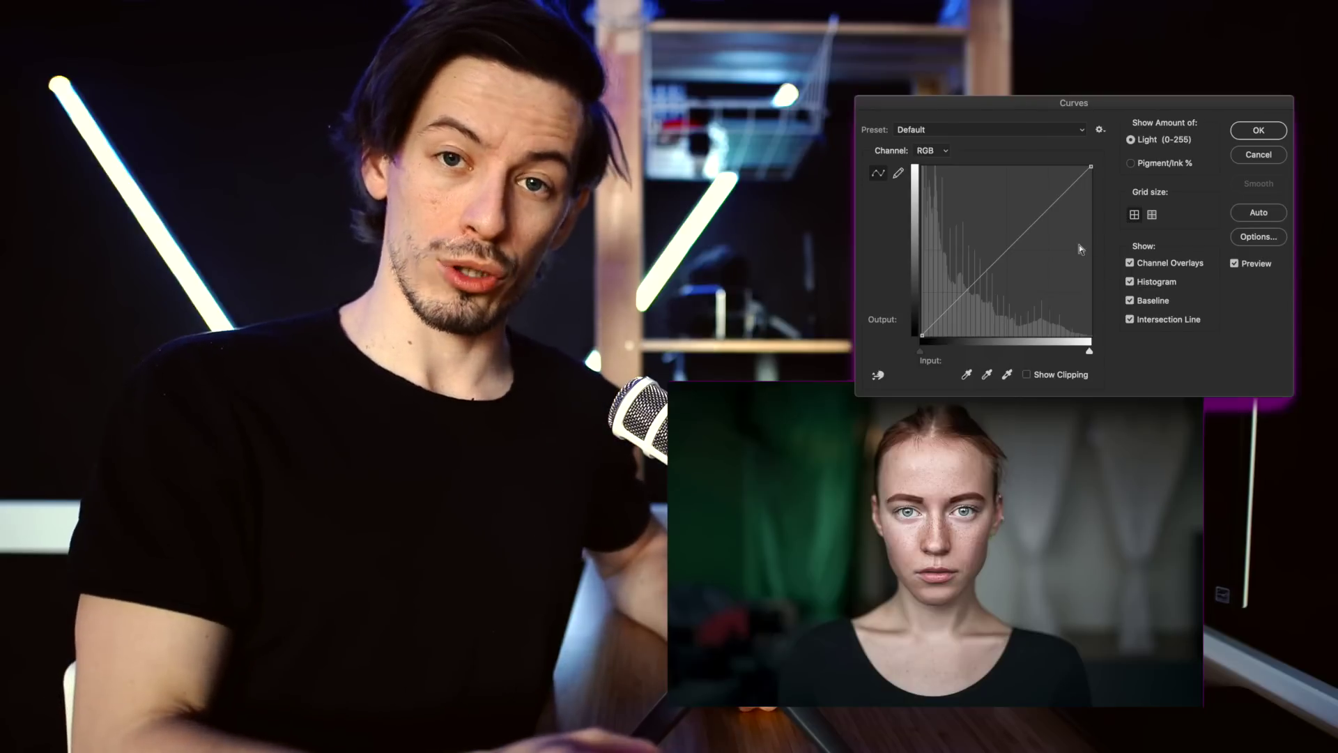
- Add a midtone point to the freckled portrait's curve, bend it, then reposition it to darken
left_click(1006, 244)
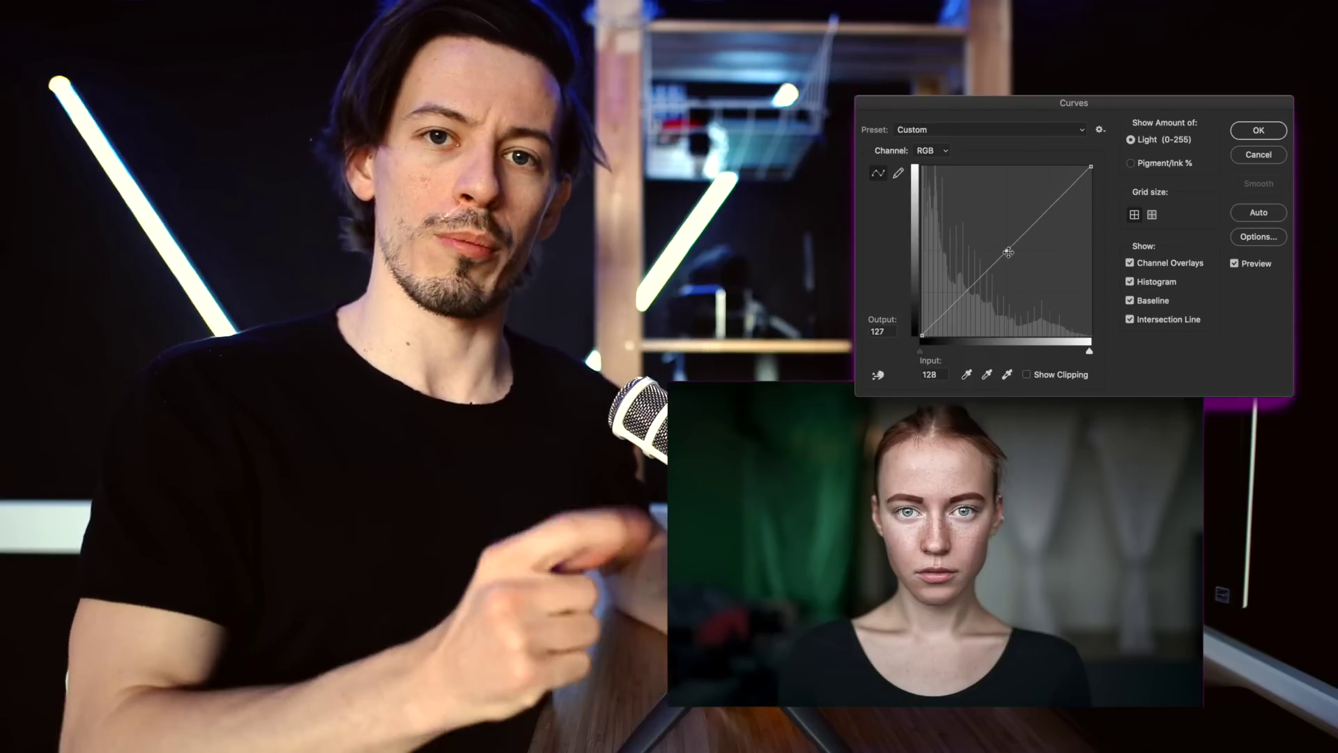
mouse_move(1006, 244)
left_mouse_down()
mouse_move(1006, 229)
mouse_move(1007, 250)
mouse_move(966, 232)
mouse_move(1009, 272)
left_mouse_up()
left_click_drag(1010, 279, 1009, 228)
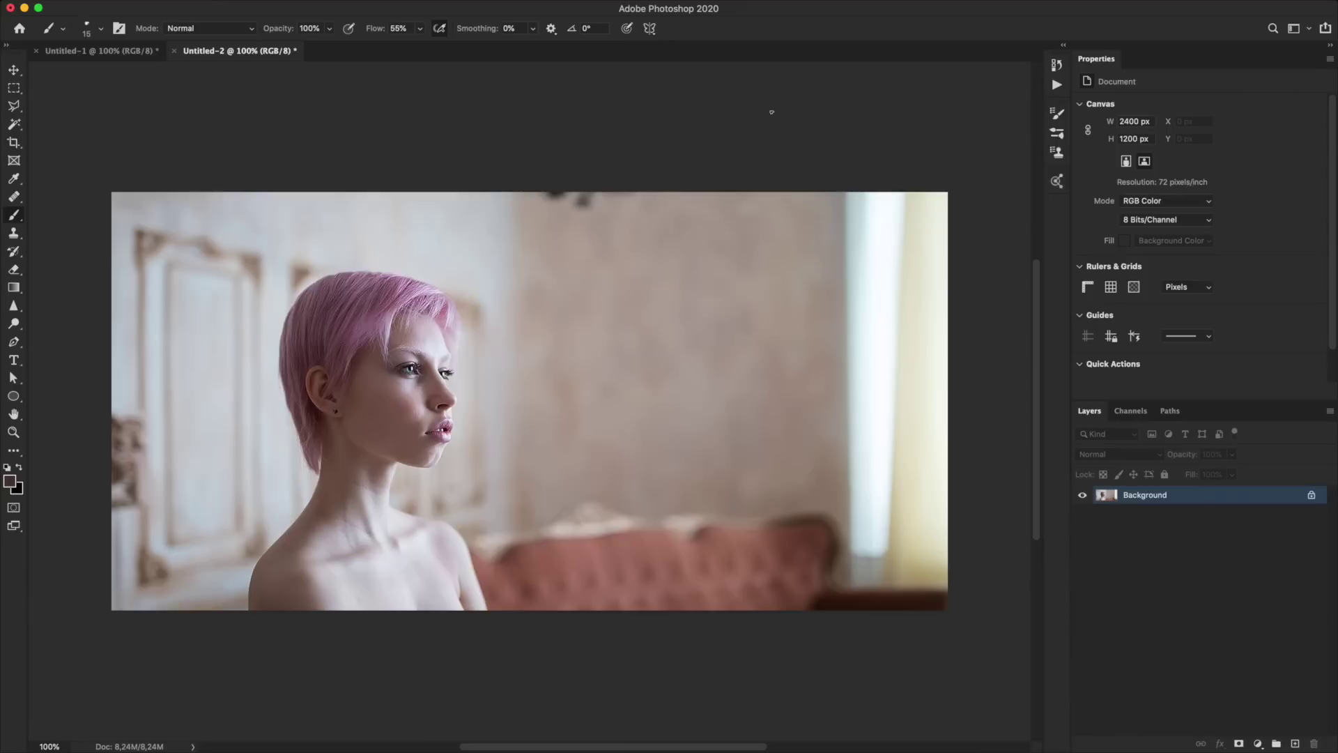
left_click(175, 8)
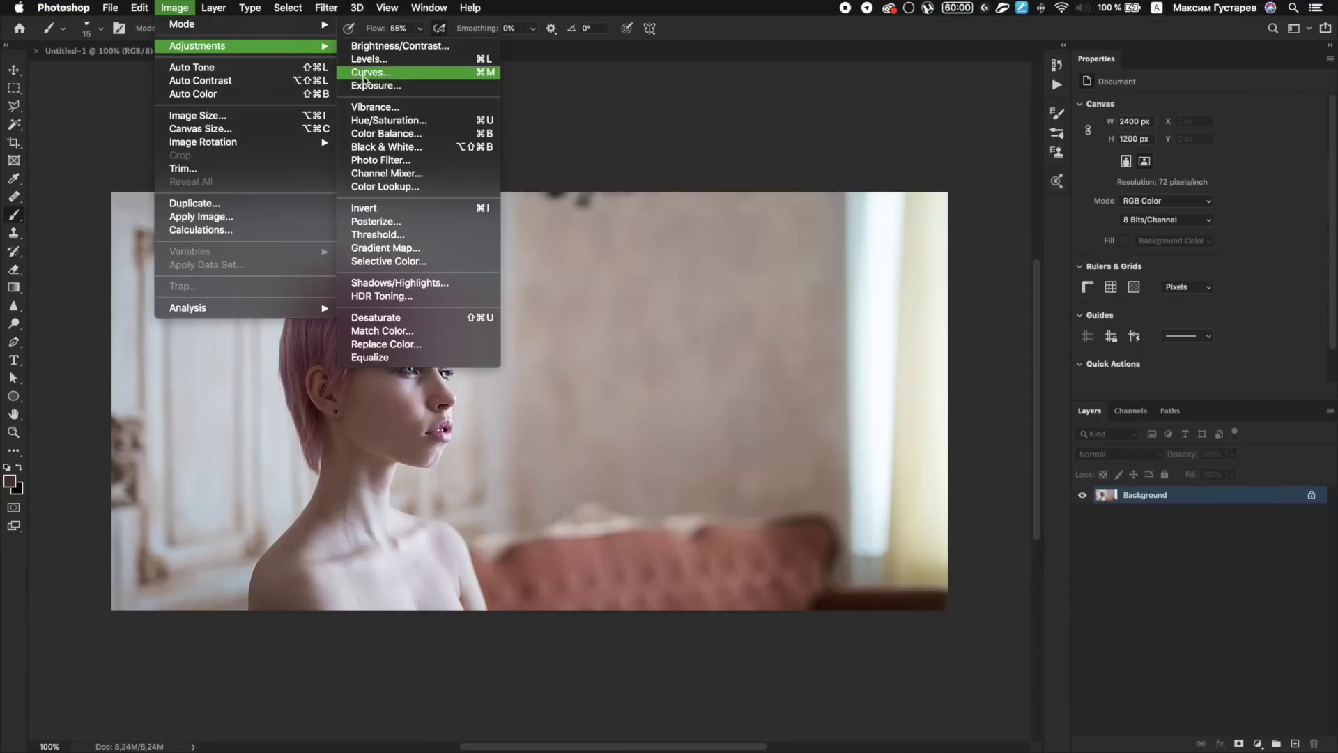
left_click(370, 72)
left_click_drag(715, 294, 715, 310)
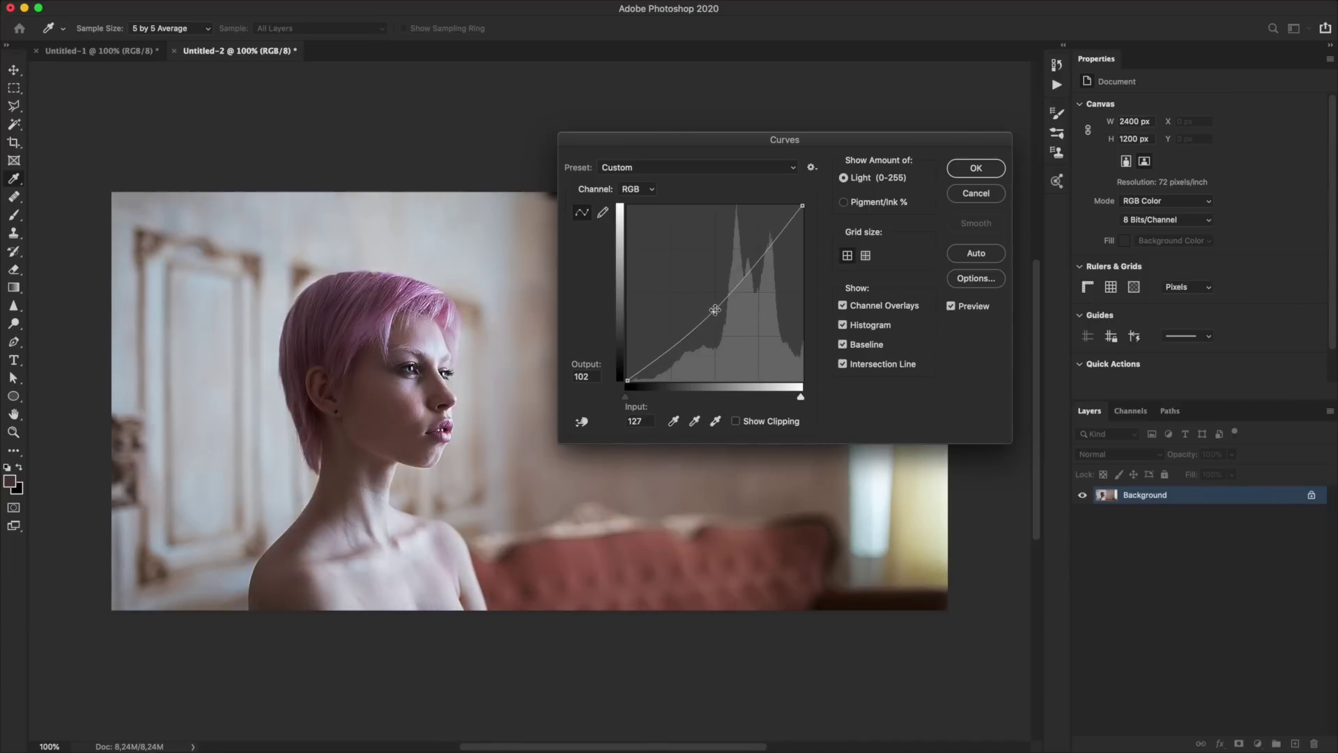
left_click(953, 306)
left_click(952, 307)
left_click(952, 307)
left_click(952, 307)
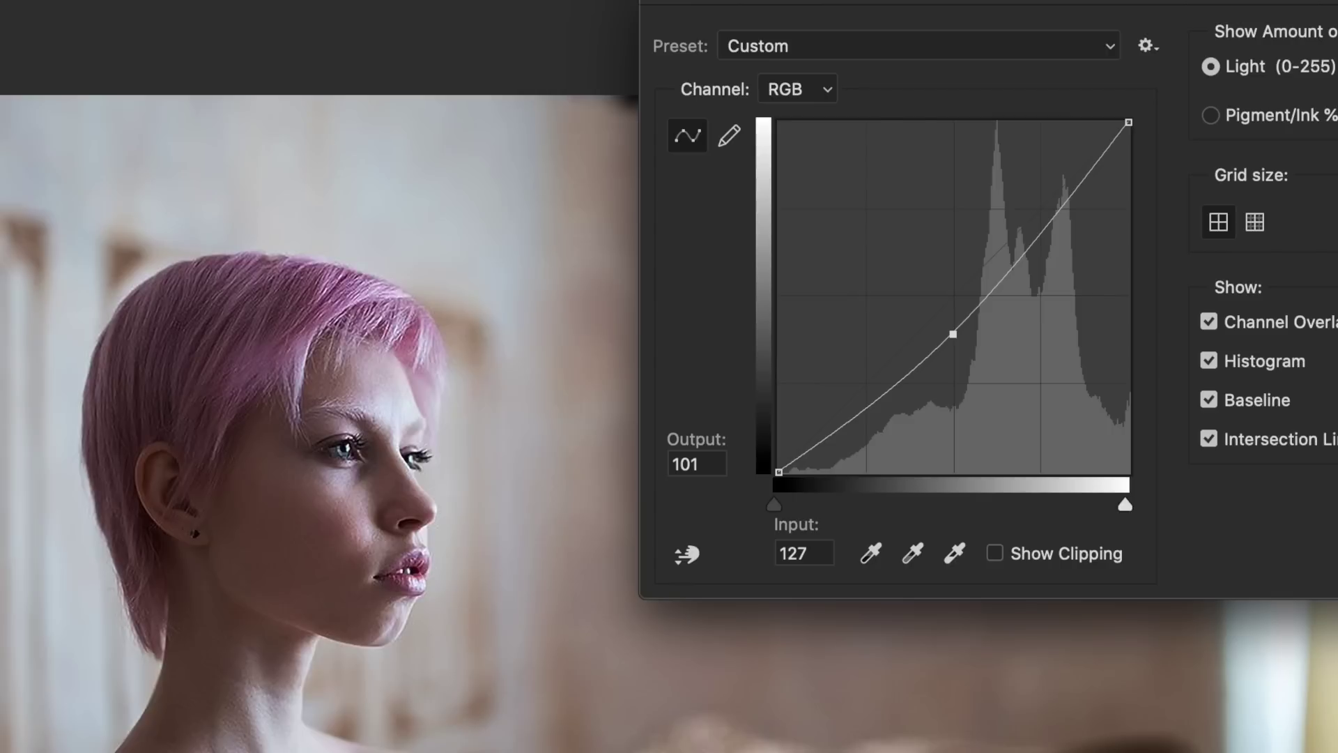
left_click_drag(1059, 228, 837, 442)
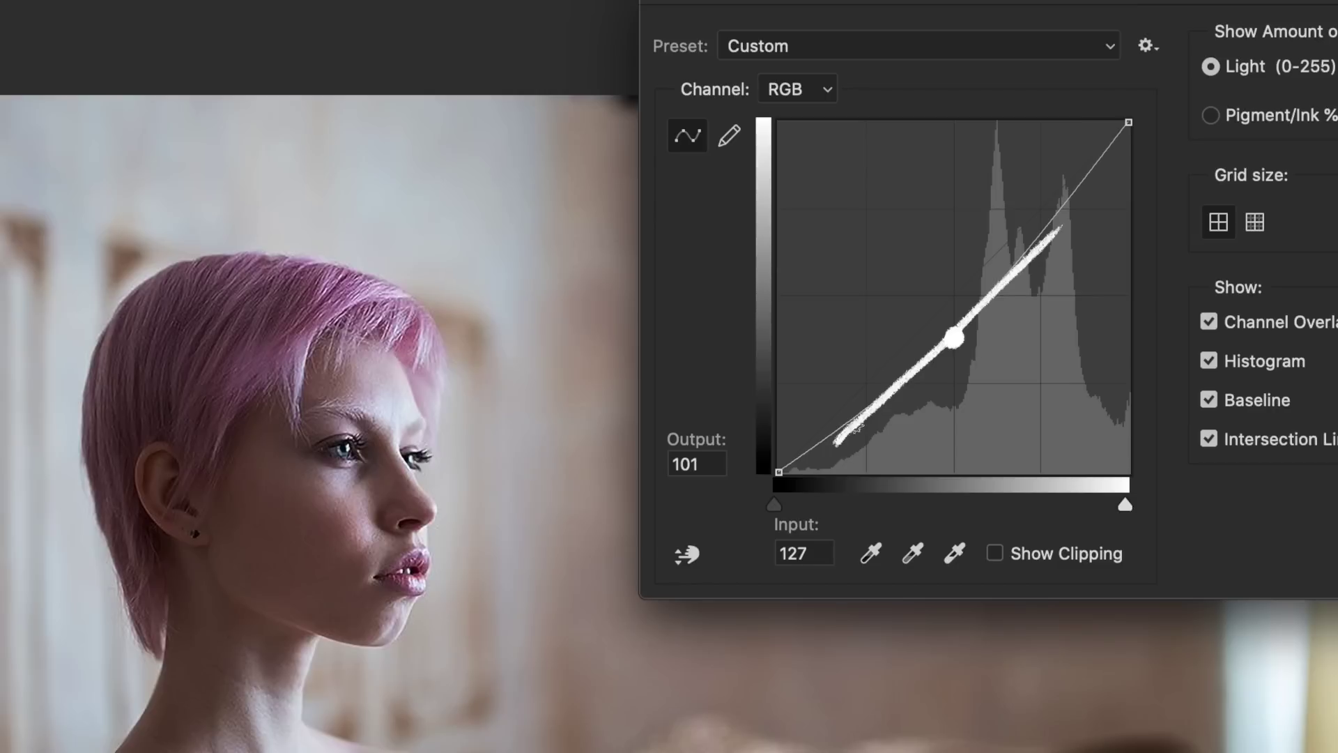
left_click_drag(962, 340, 1105, 339)
left_click_drag(1000, 297, 1012, 327)
left_click_drag(1060, 304, 1074, 287)
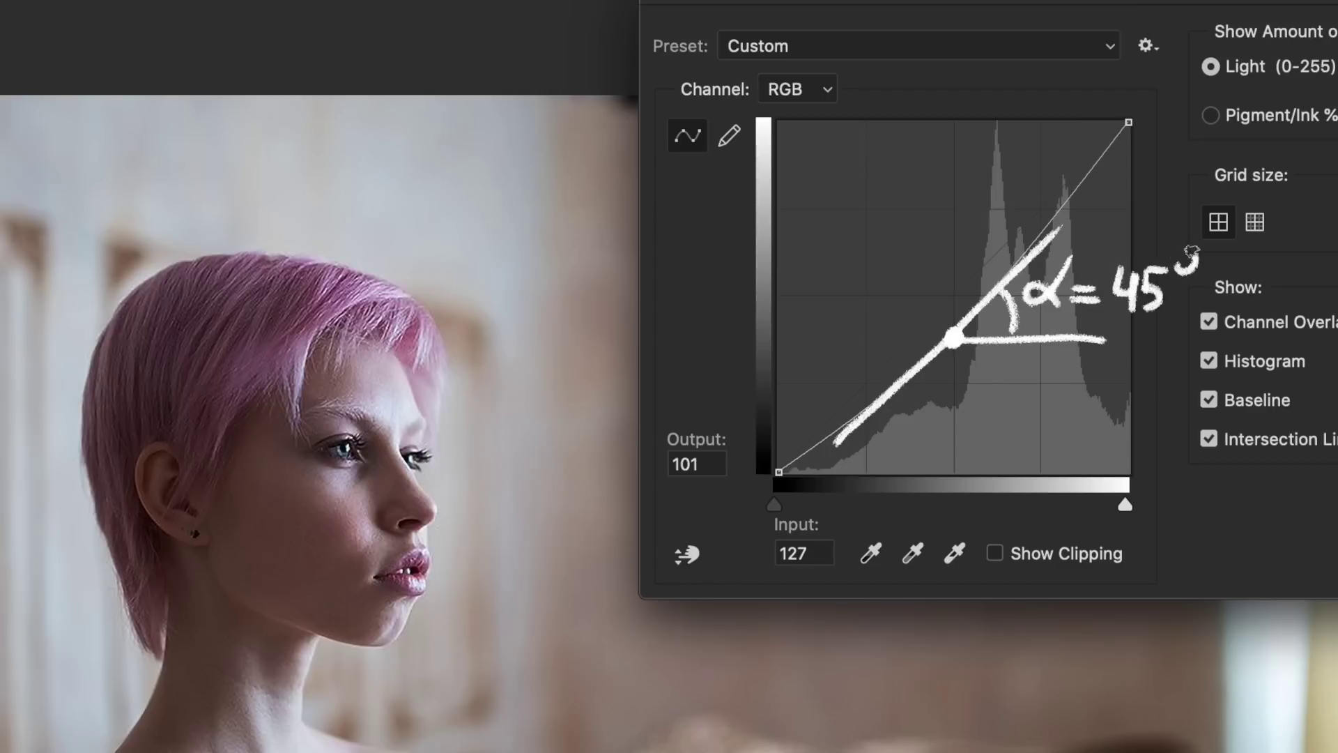
left_click_drag(924, 198, 945, 322)
left_click_drag(944, 322, 903, 317)
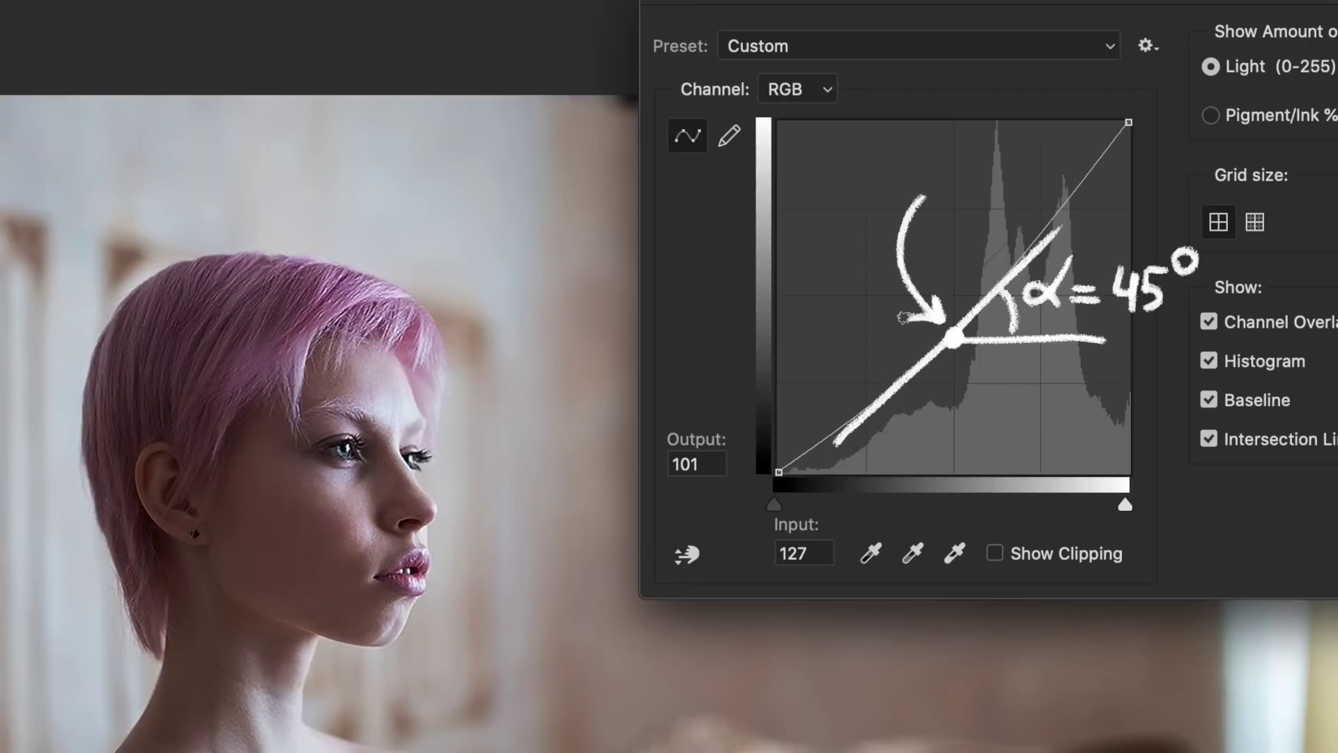
left_click_drag(1255, 185, 1216, 203)
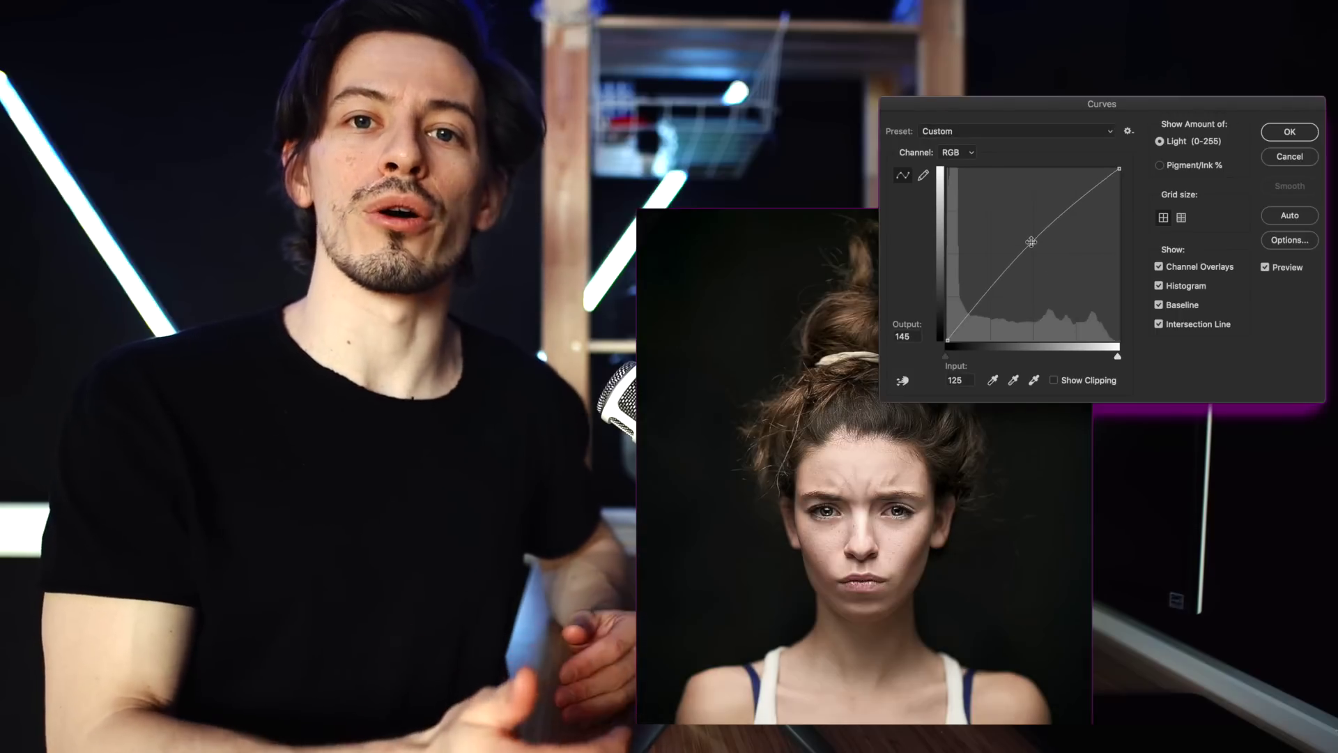
- Darken the hair-bun portrait's midtones, brighten its highlights, and ease the black point back to input 9
left_click_drag(1030, 241, 1033, 258)
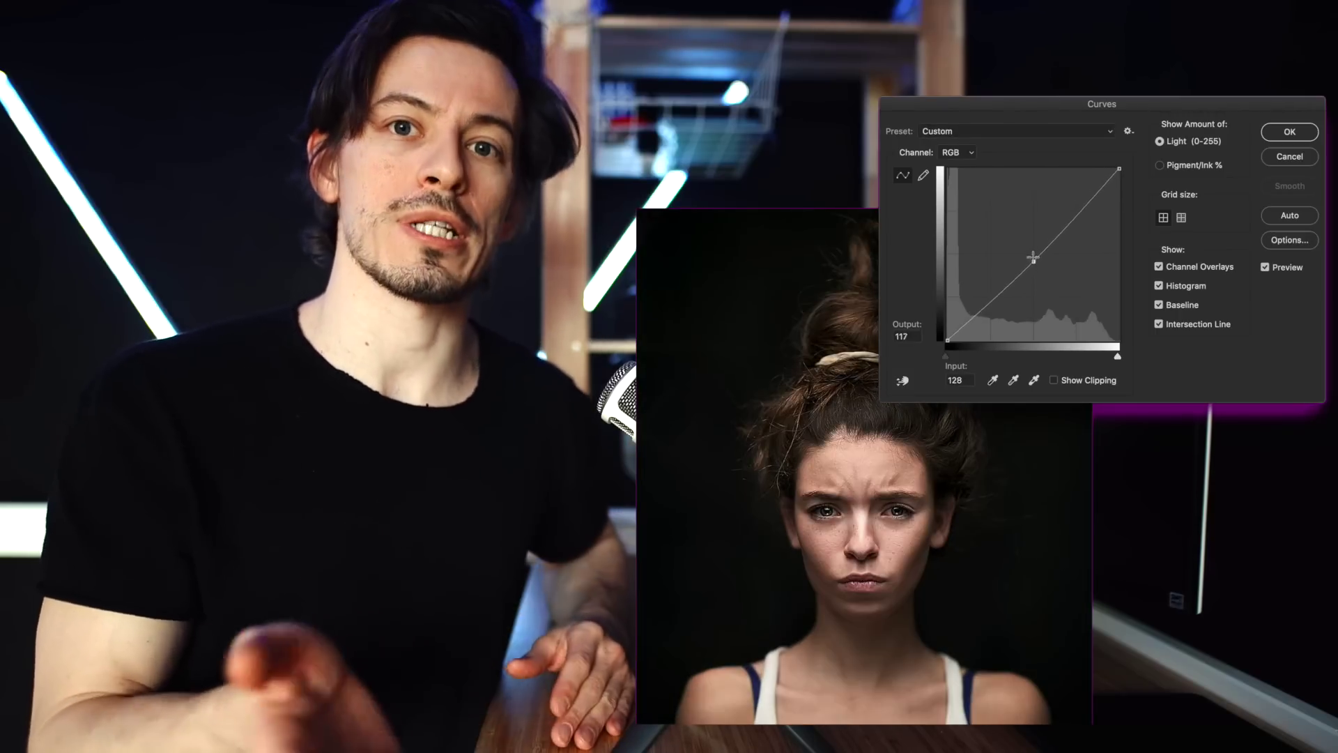
left_click_drag(945, 357, 958, 357)
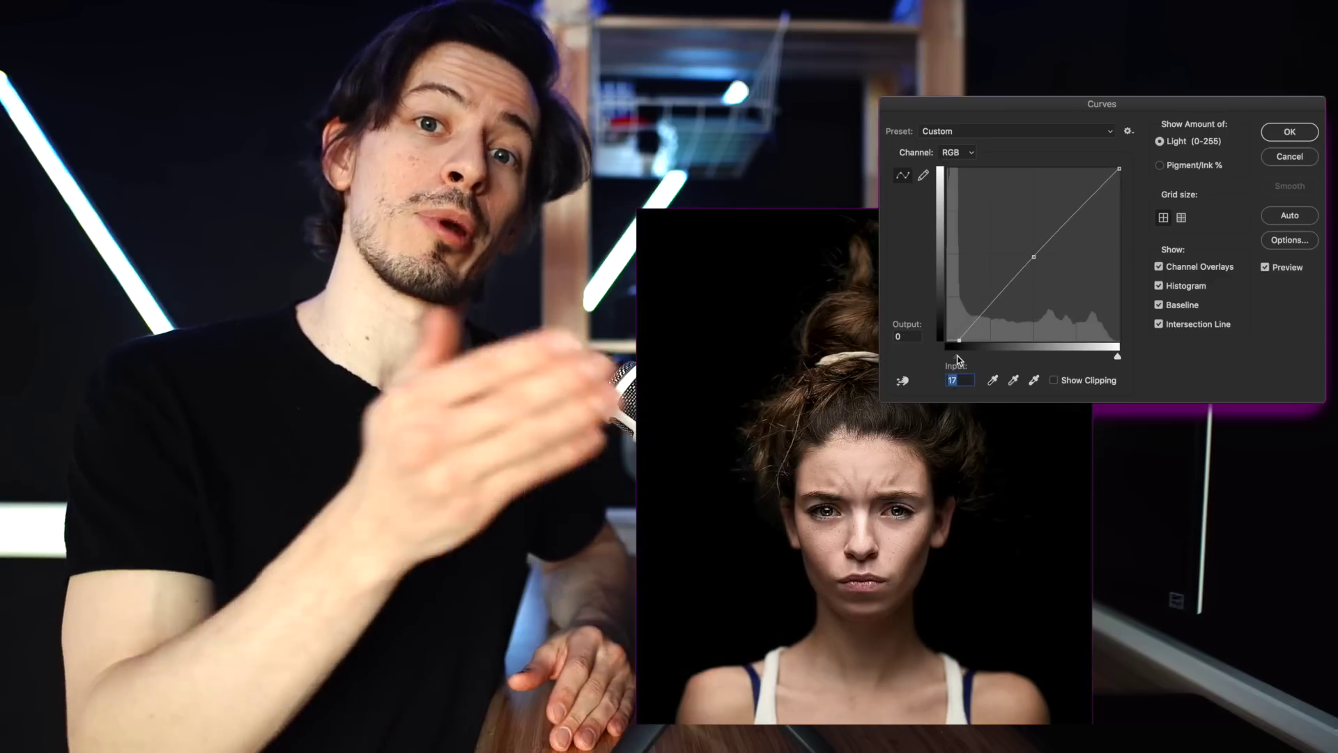
left_click_drag(1117, 356, 1100, 356)
mouse_move(1034, 263)
left_mouse_down()
mouse_move(979, 330)
mouse_move(1089, 180)
left_mouse_up()
left_click(1099, 170)
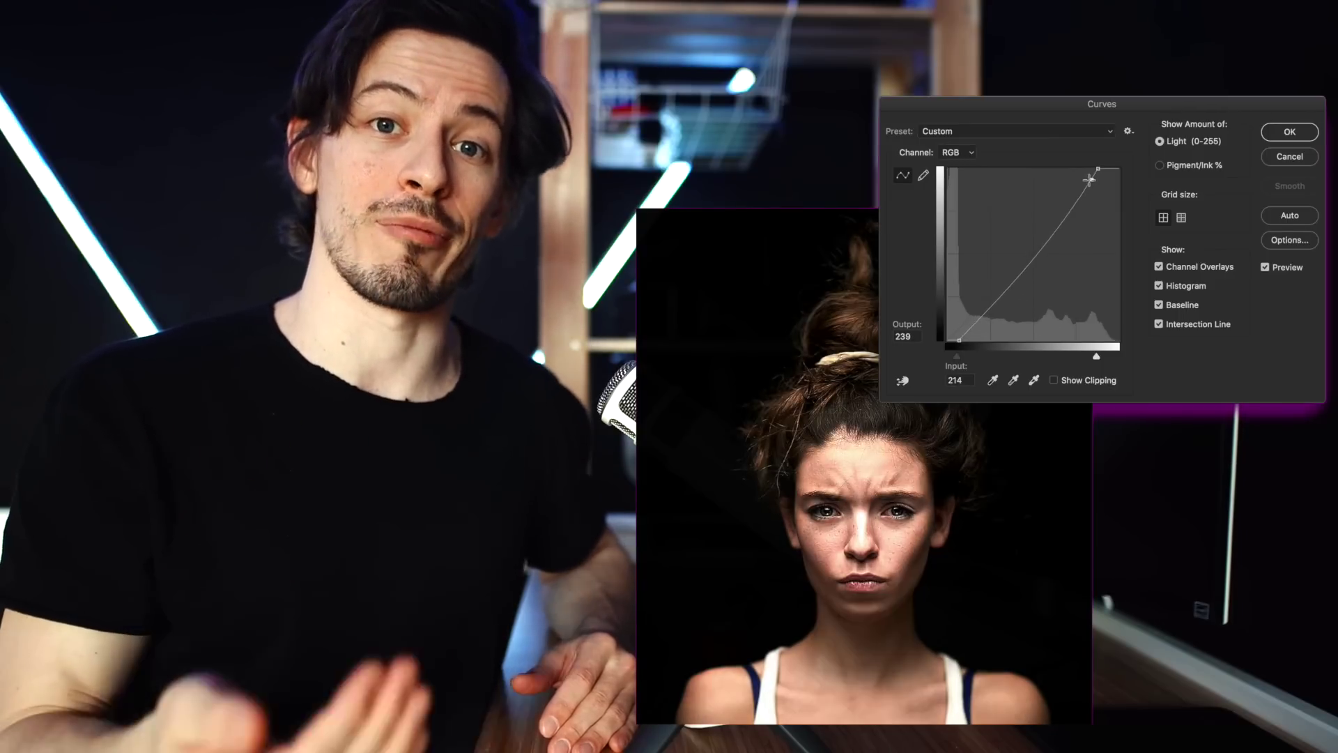
left_click_drag(959, 340, 954, 342)
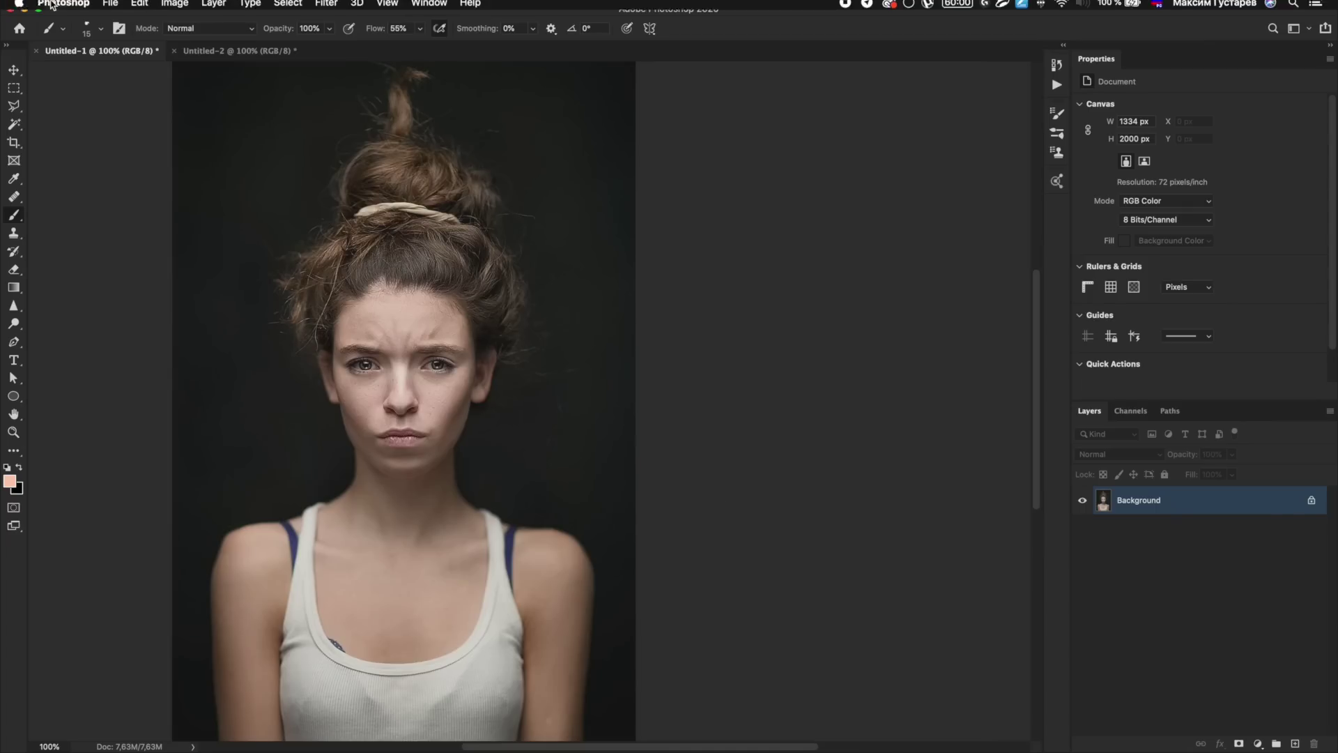
- Open Curves on the hair-bun portrait, move black and white points inward, and pull the midtones down
left_click(175, 8)
mouse_move(197, 46)
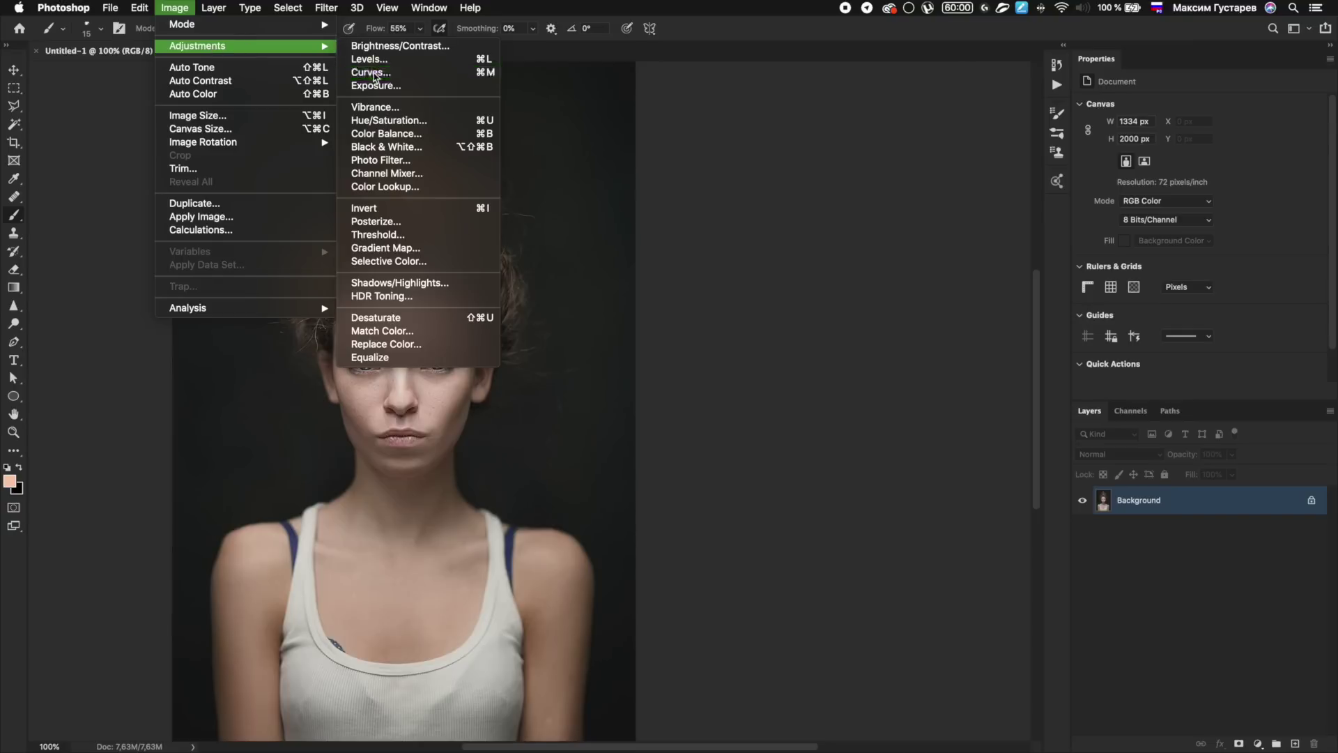
left_click(372, 72)
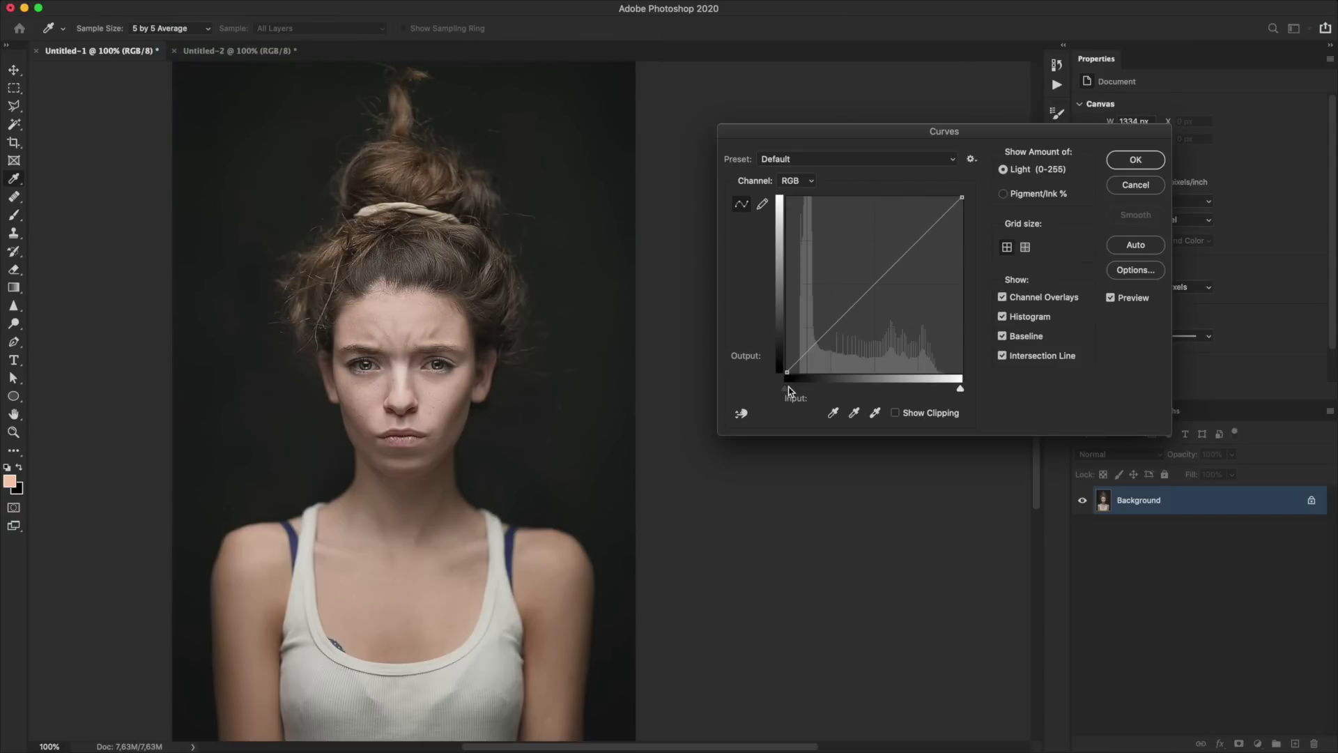
left_click_drag(787, 392, 804, 395)
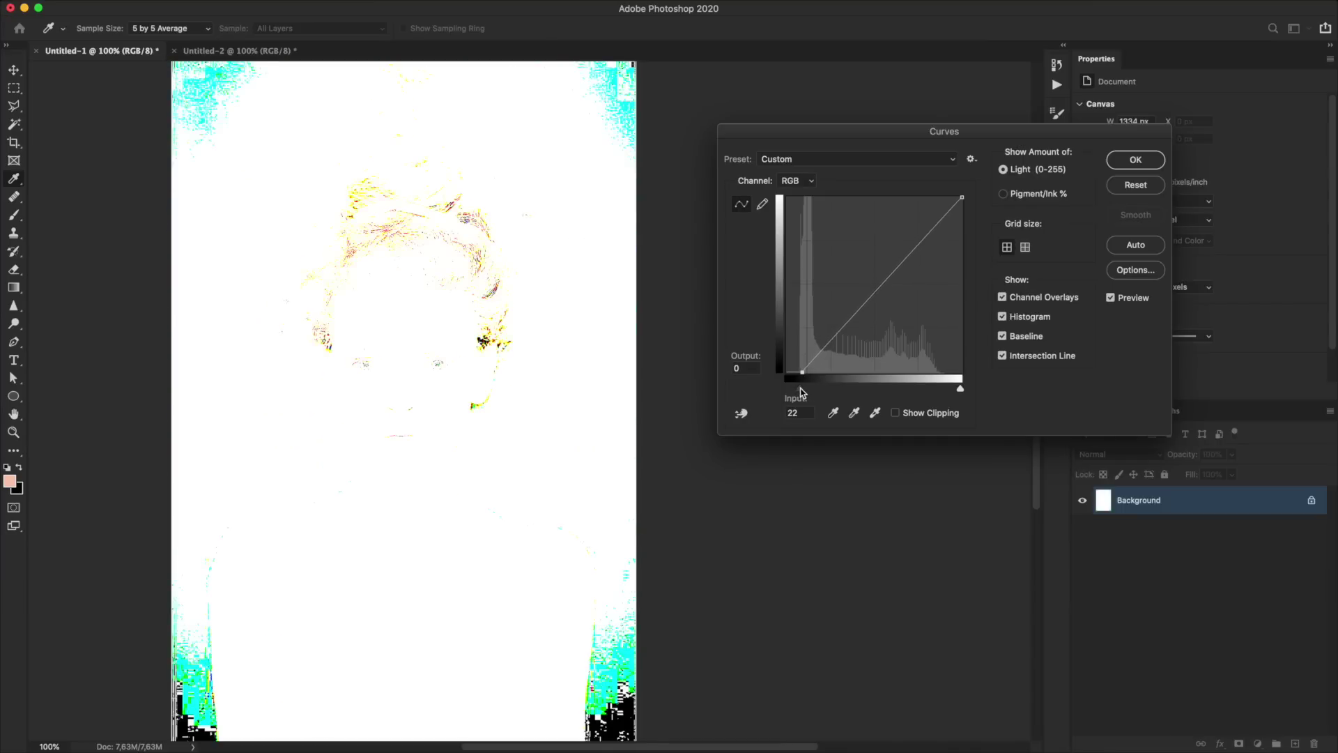
left_click_drag(800, 392, 807, 390)
left_click_drag(960, 392, 936, 388)
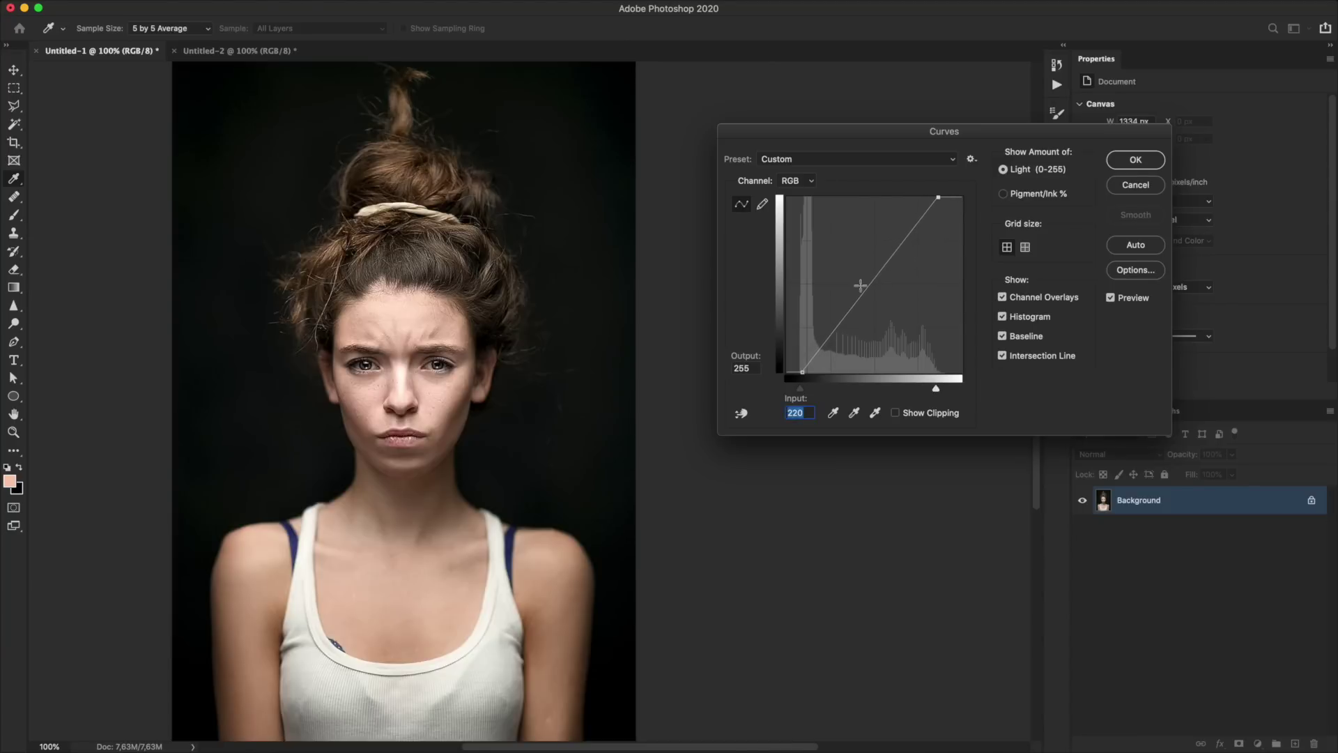
left_click_drag(872, 284, 880, 289)
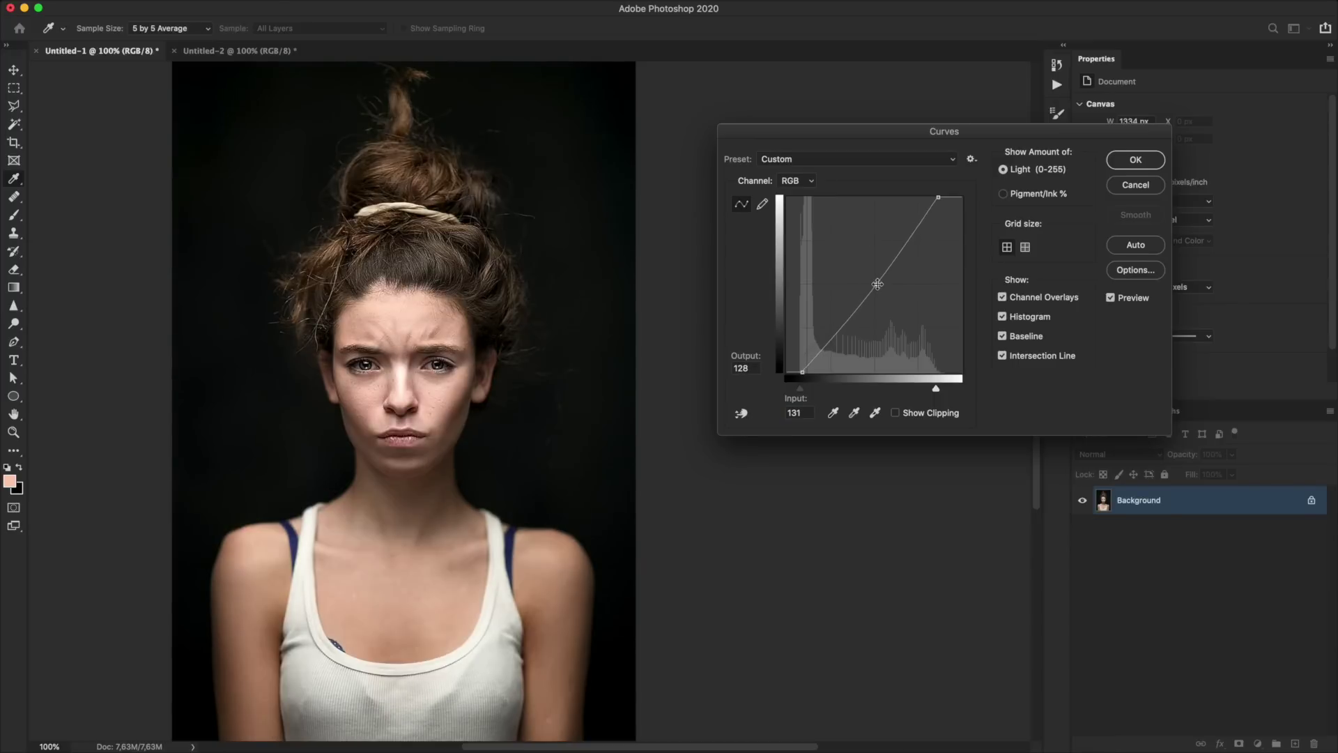
left_click_drag(855, 321, 817, 362)
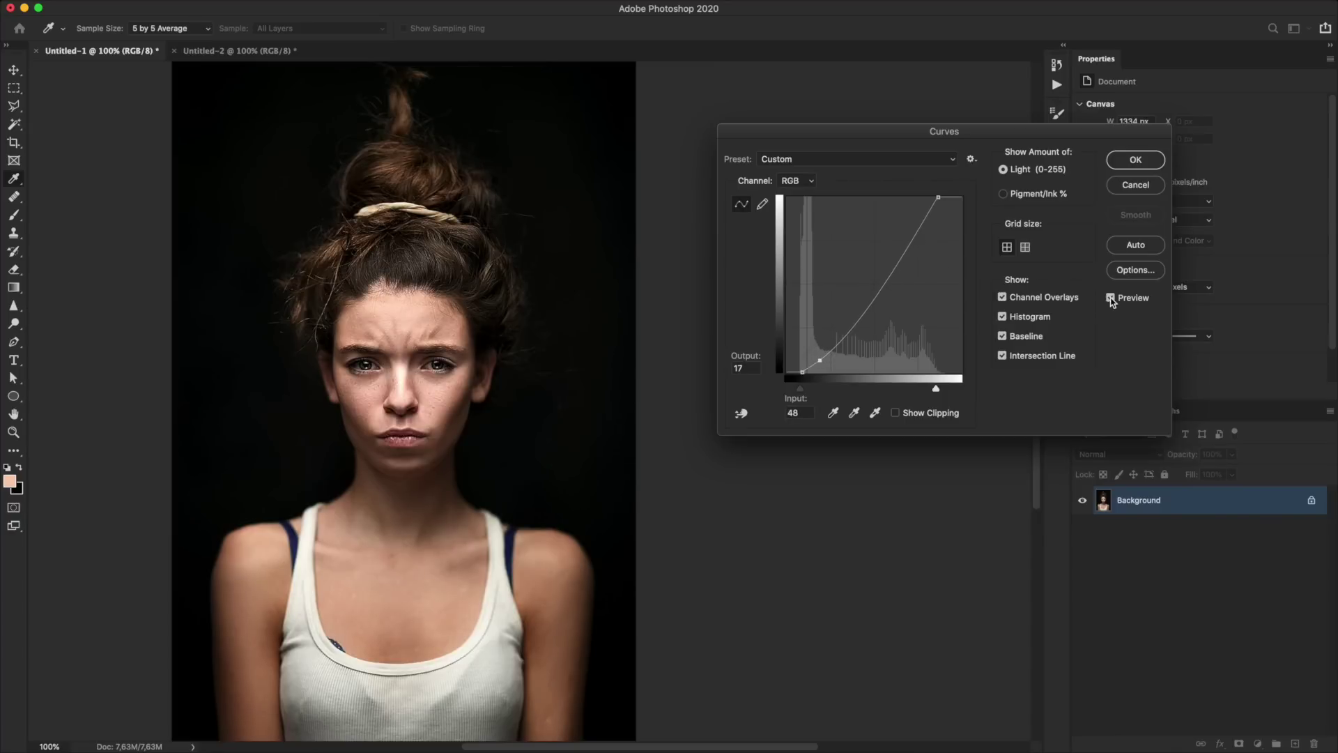
- Compare the portrait with Preview toggled, apply the curve, and switch to the green-dress photo
left_click(1111, 298)
left_click(1111, 297)
left_click(1111, 297)
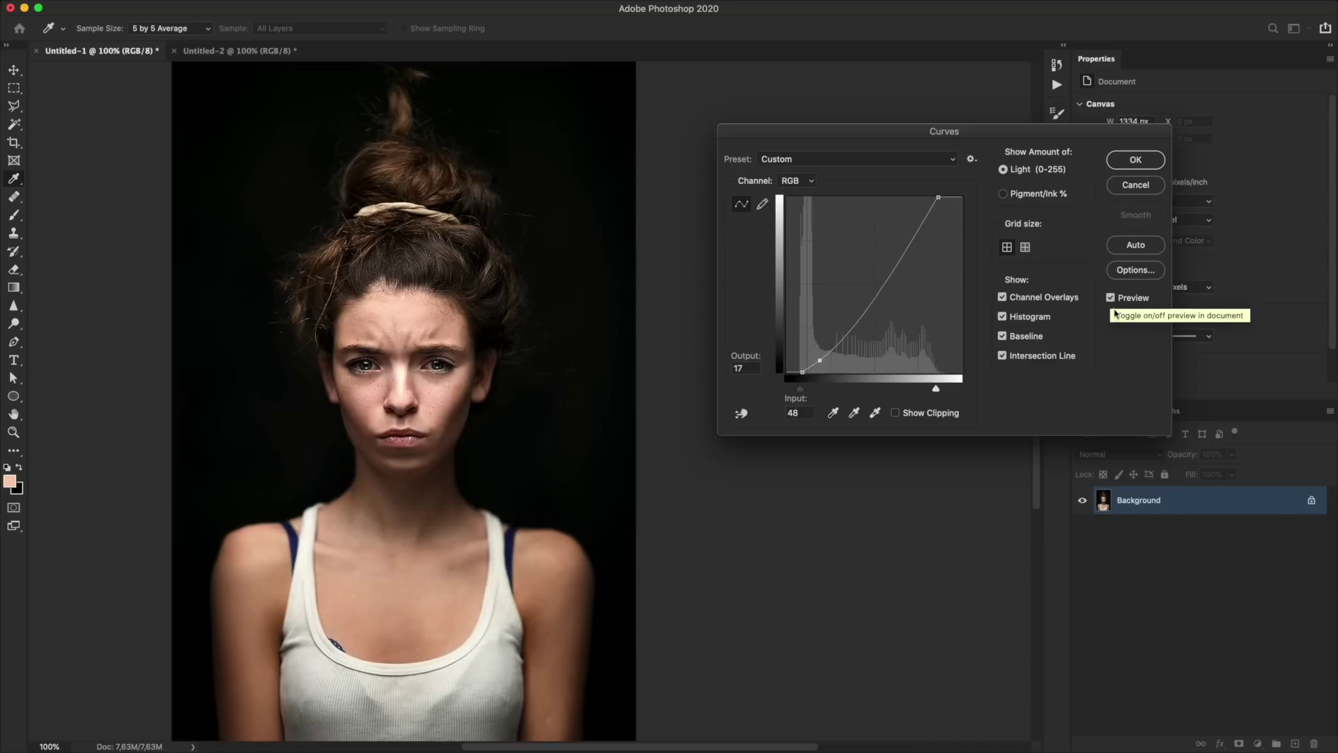
left_click(1111, 298)
left_click(1111, 299)
left_click(1111, 298)
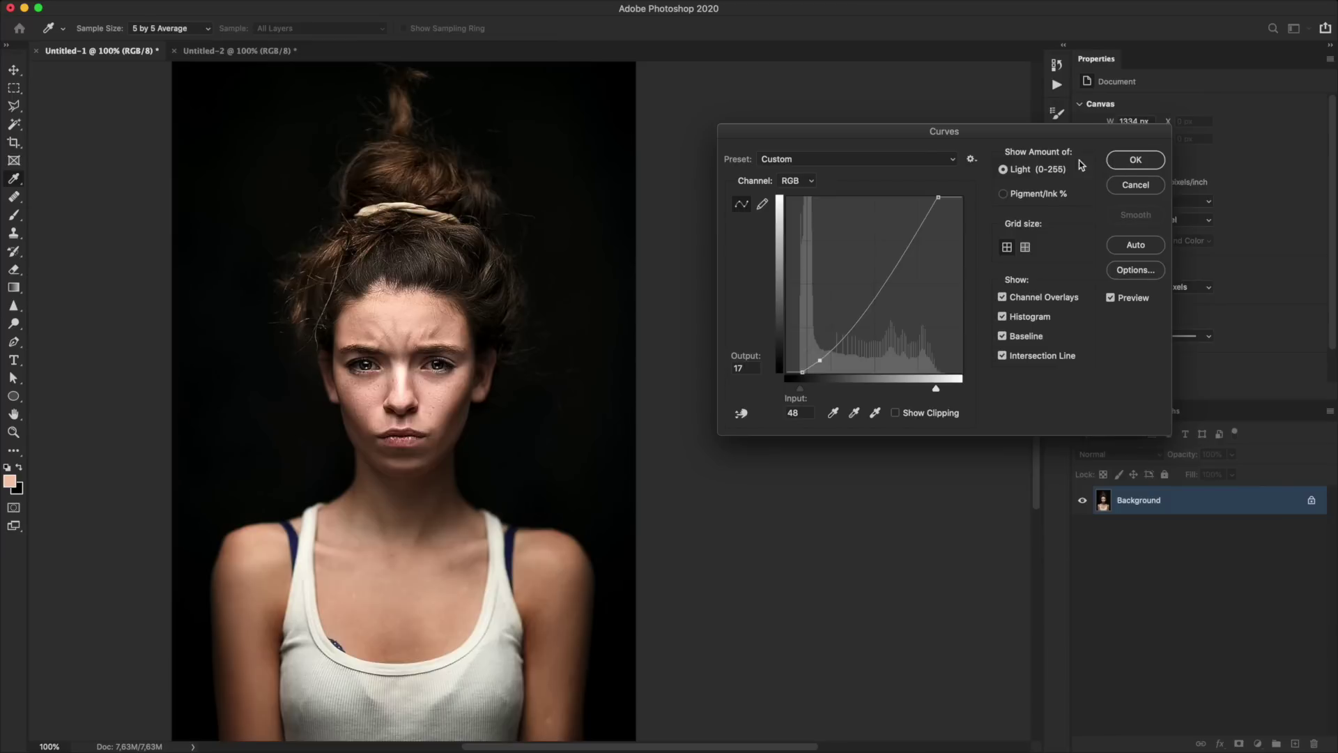
left_click(1135, 160)
key("b")
left_click(245, 53)
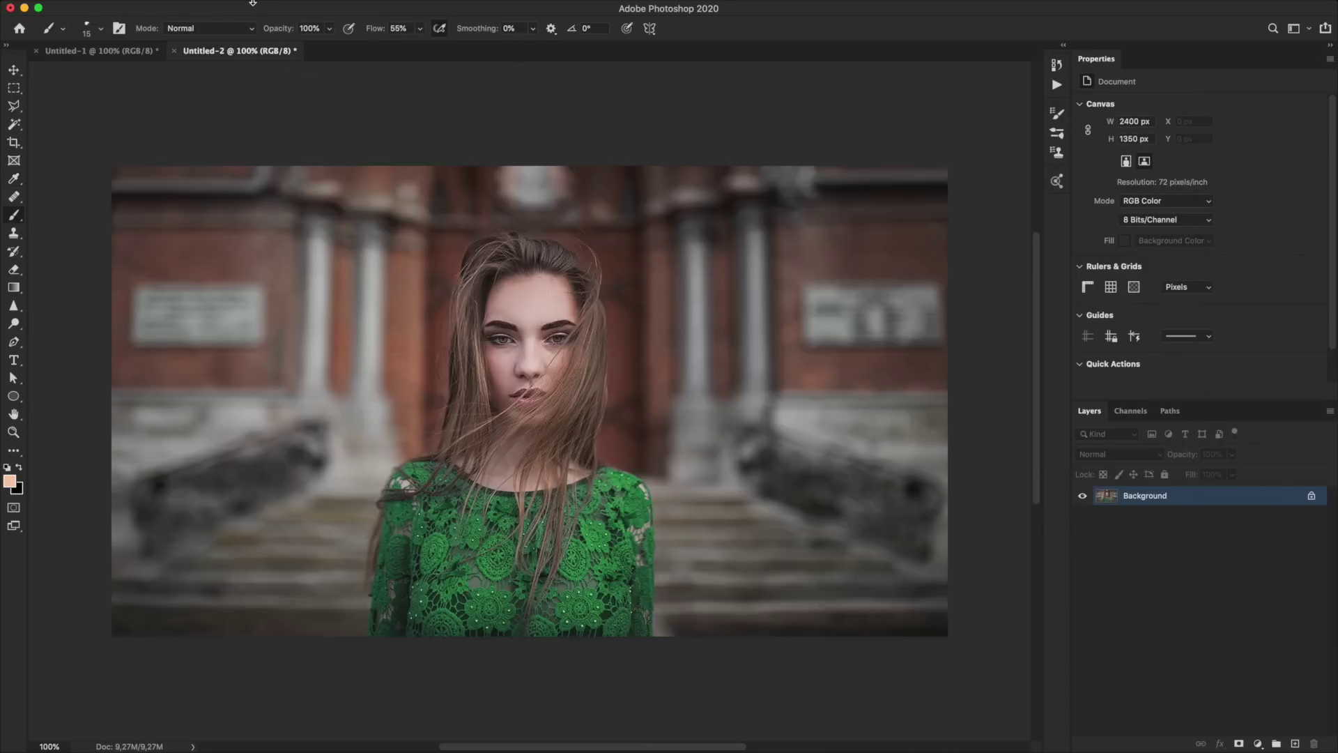
- Open Curves on the green-dress photo, move the white point to 226, and drag a point to input 63, output 39
left_click(175, 8)
mouse_move(198, 46)
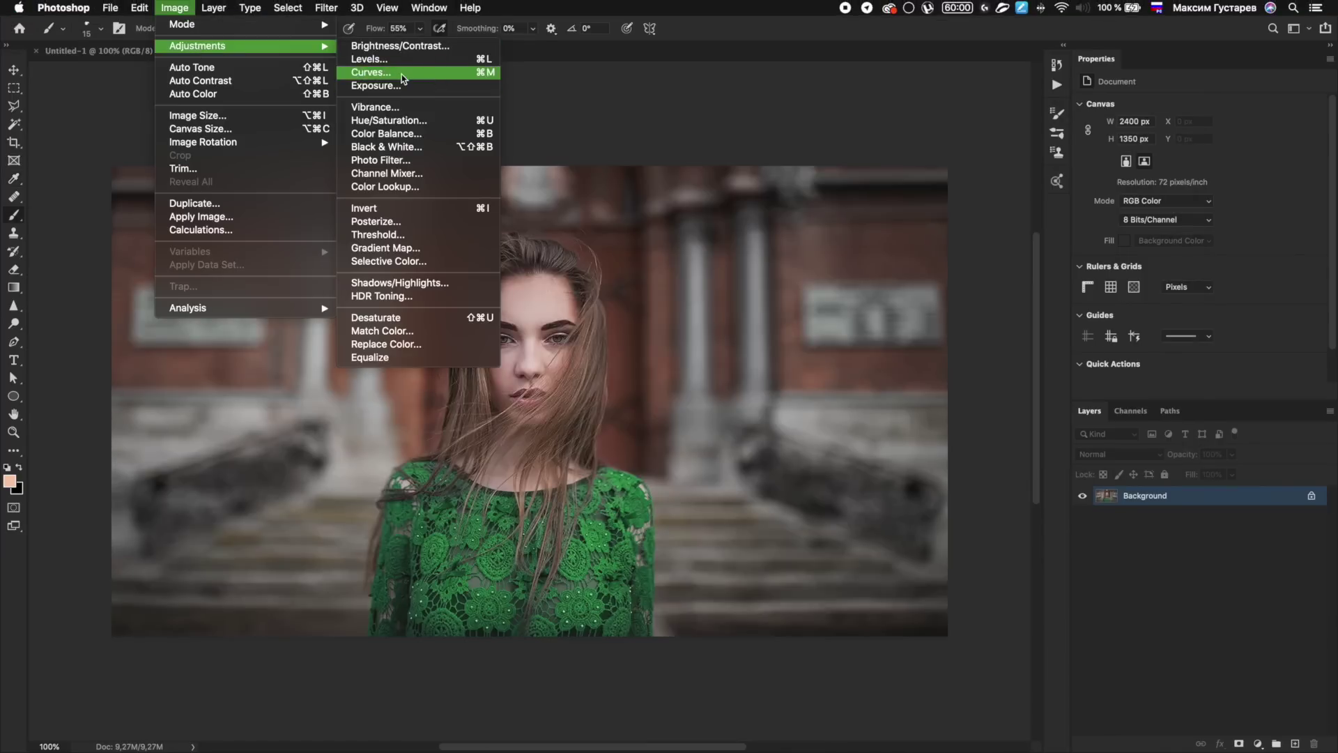
left_click(402, 74)
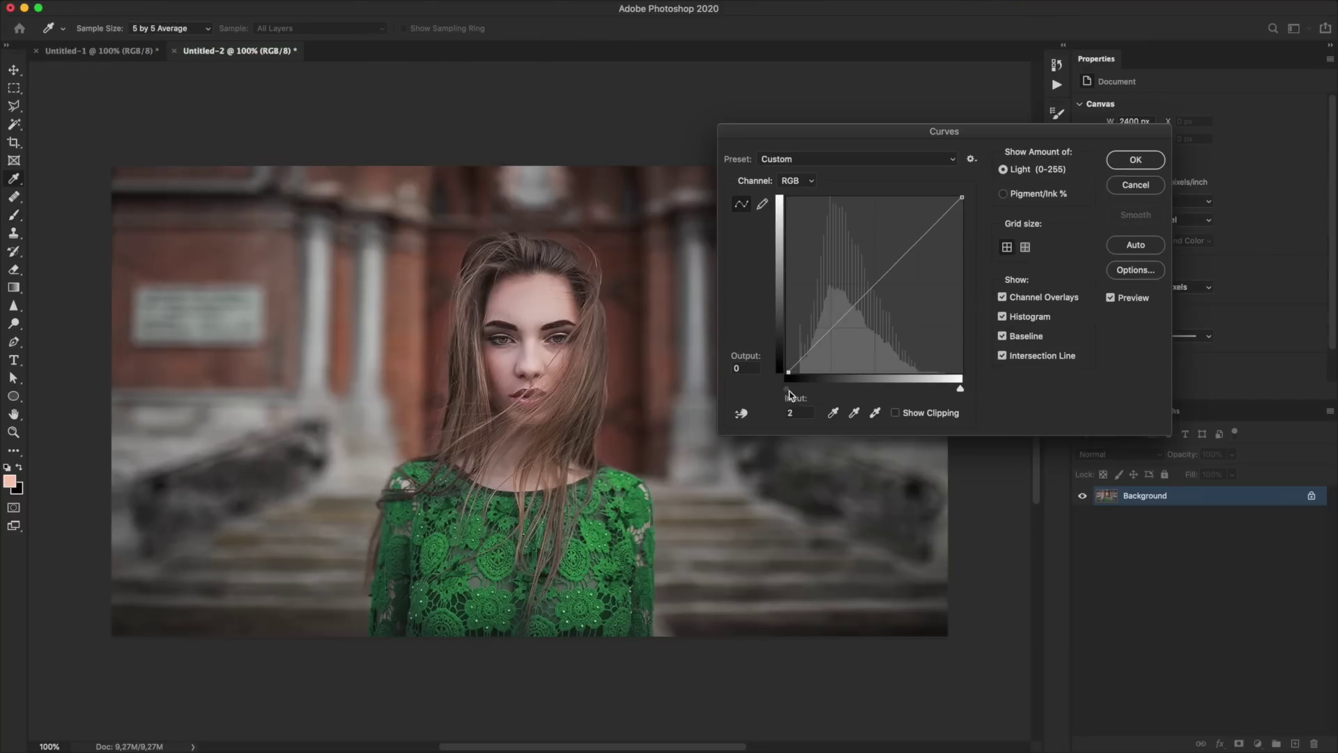
left_click_drag(789, 394, 801, 395)
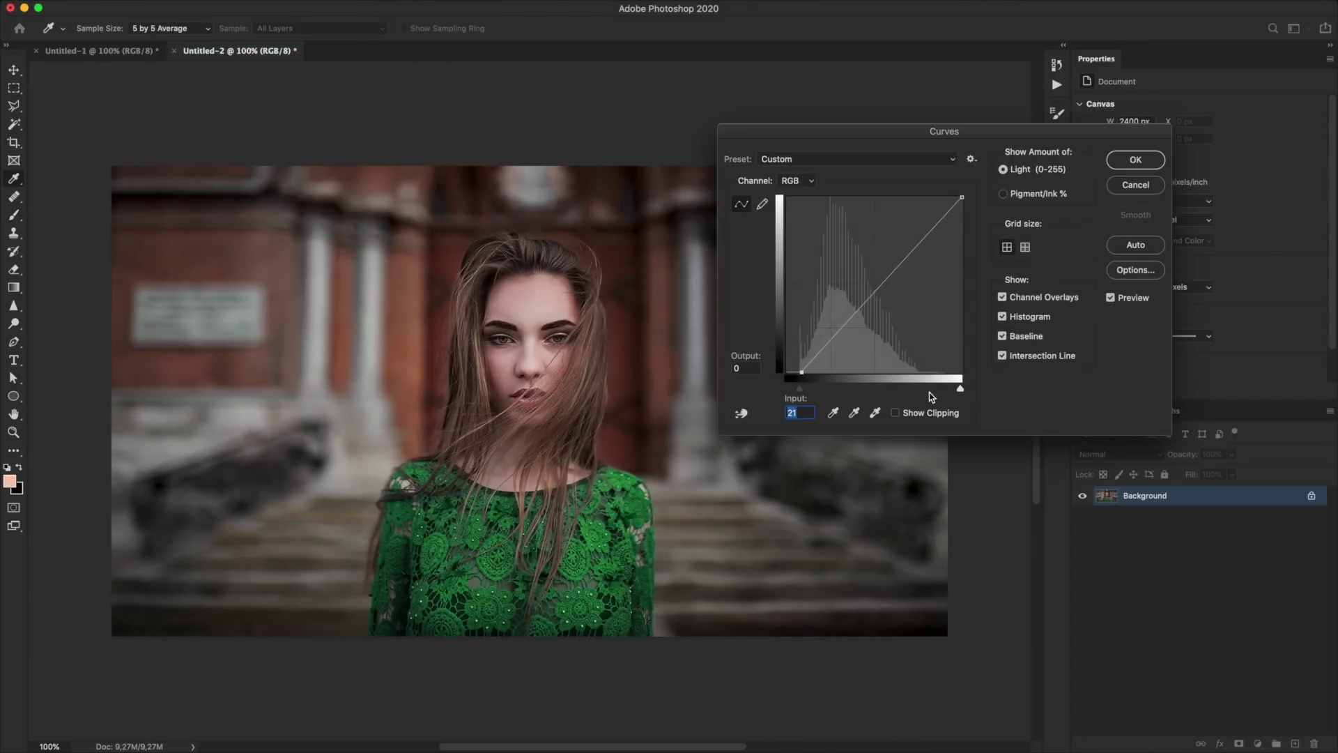
left_click_drag(960, 388, 942, 390)
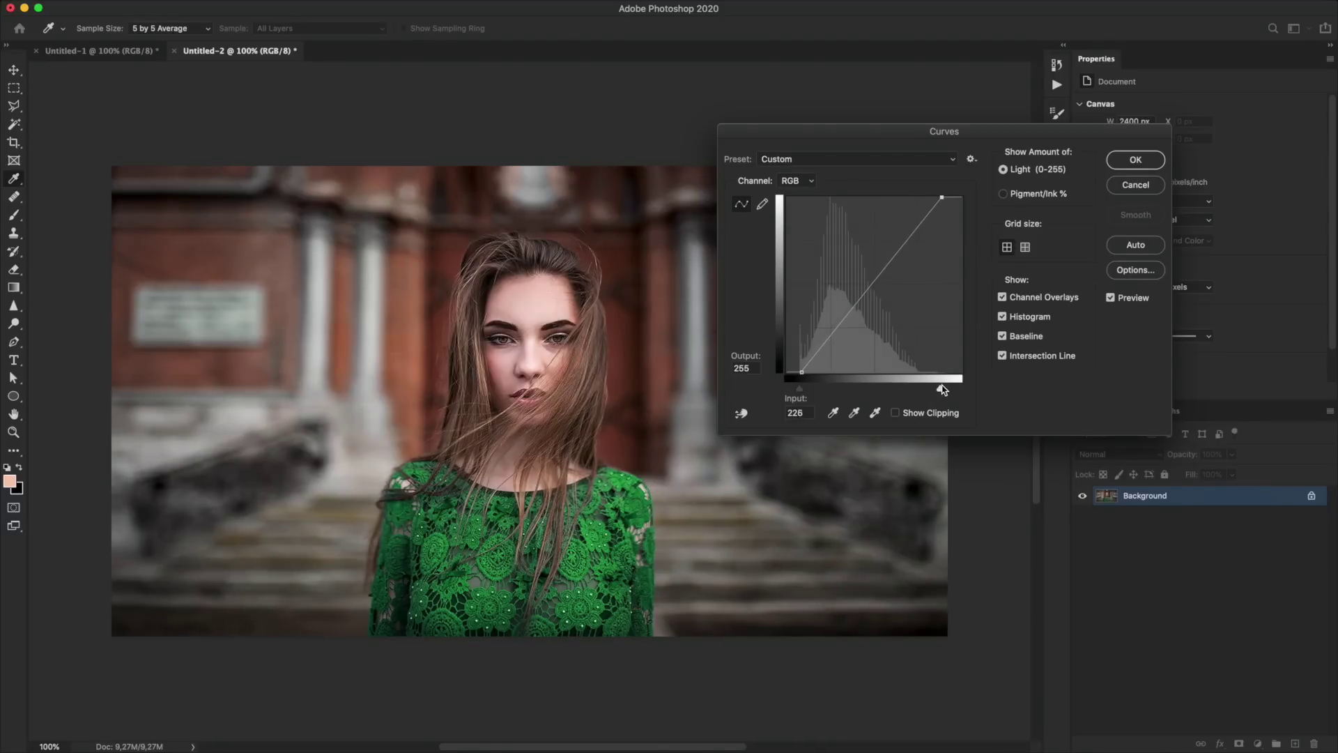
left_click_drag(816, 354, 844, 319)
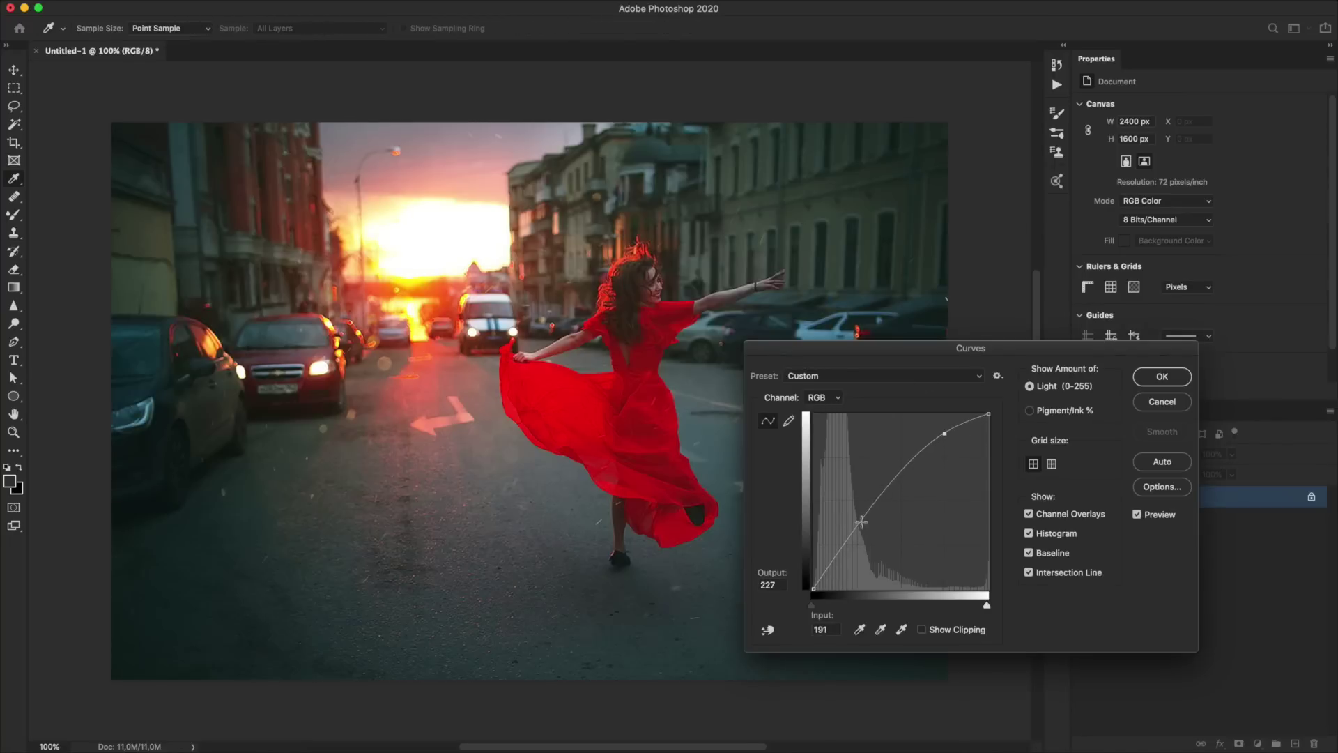
- Drag the lower curve point down to form a contrast S-curve on the red-dress street photo
left_click_drag(862, 521, 856, 562)
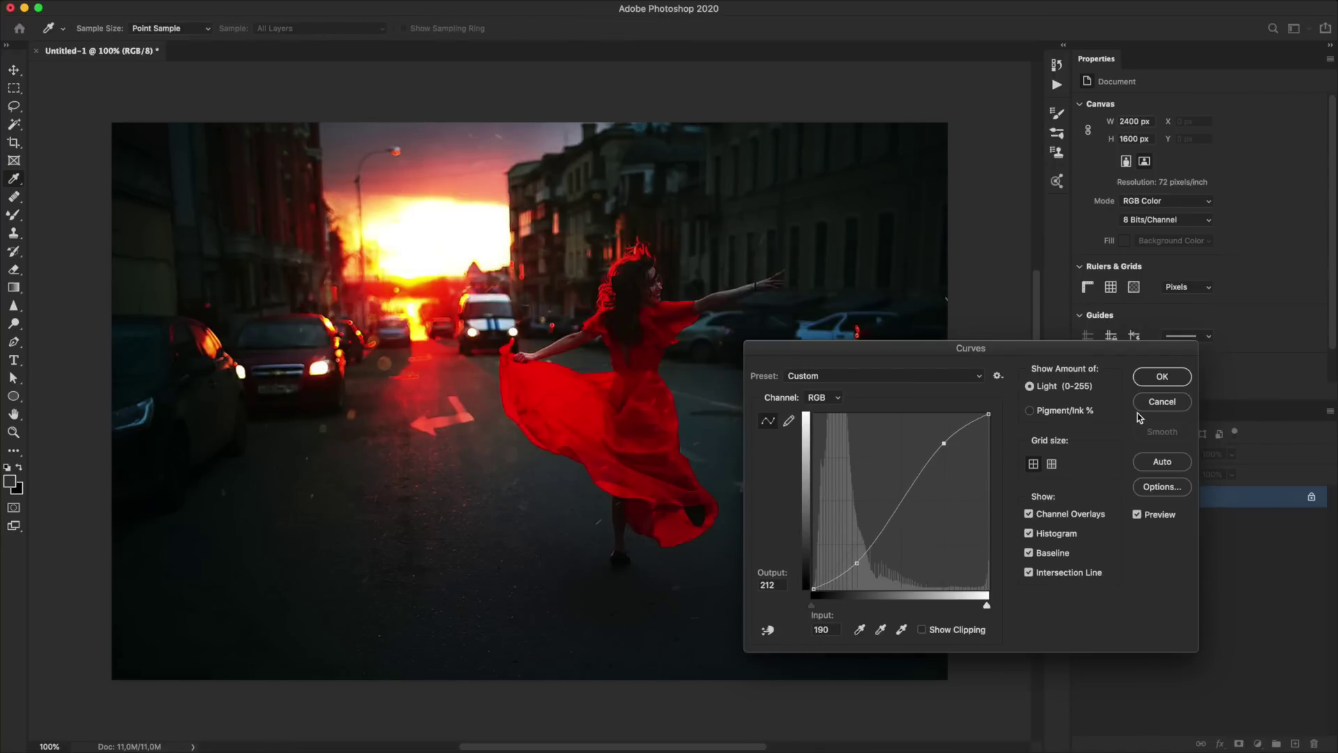
- Discard the street photo's curve, then try and cancel a Brightness/Contrast boost
left_click(1162, 402)
left_click(162, 7)
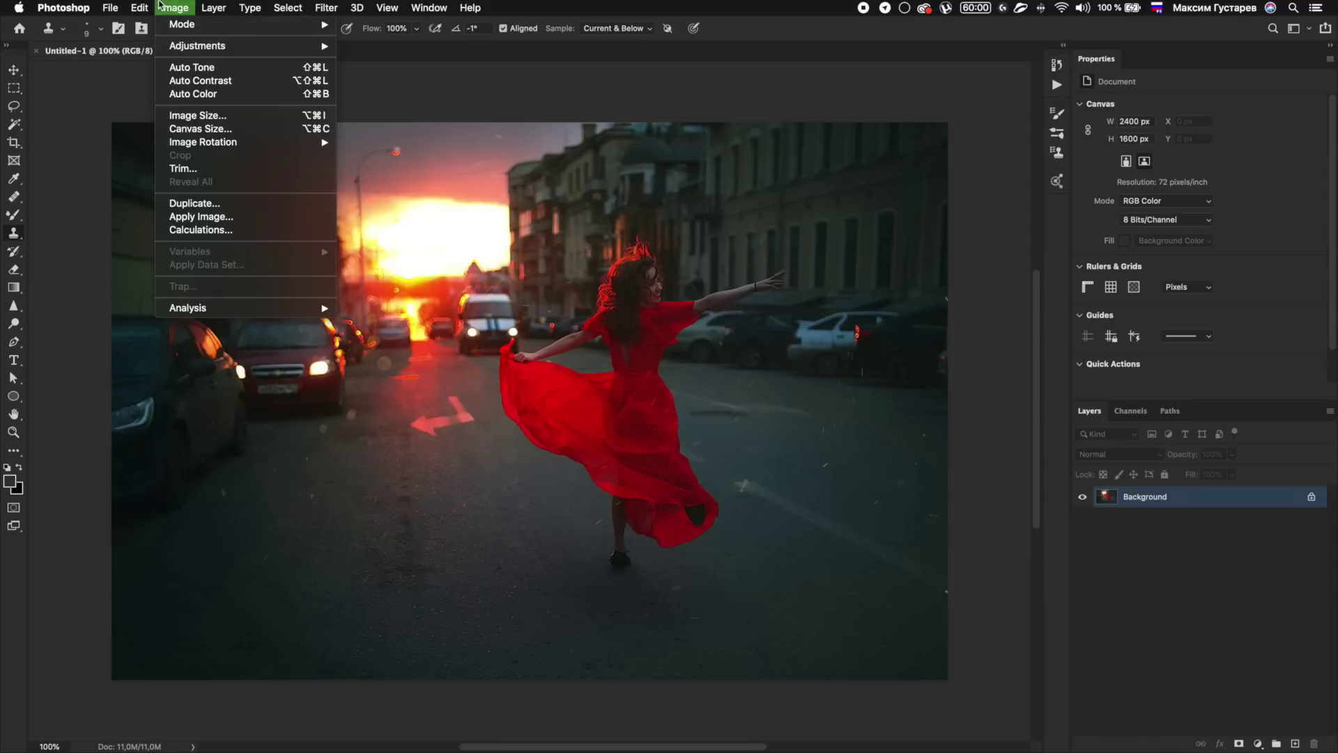
left_click(388, 46)
left_click_drag(856, 410, 927, 408)
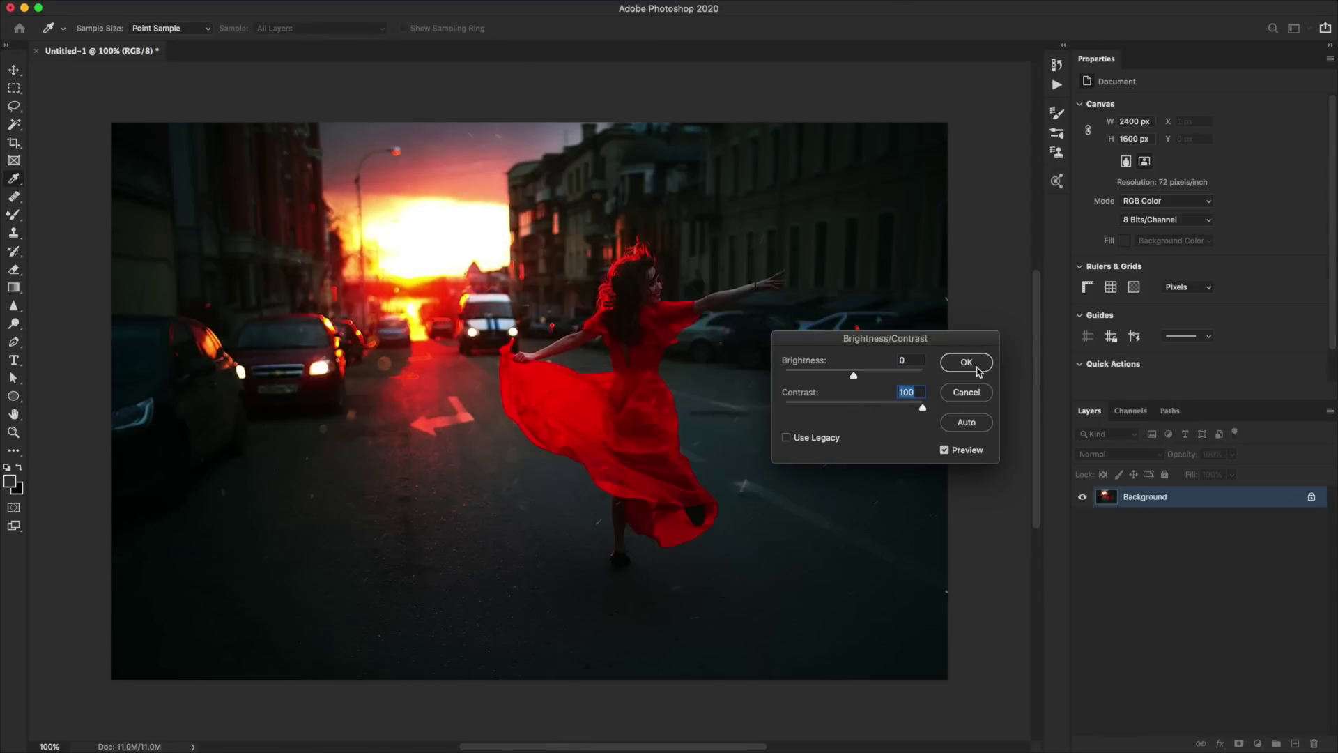
left_click(960, 393)
- Reopen Curves with Ctrl+M and build an S-curve from a raised highlight point and lowered shadow point
key("ctrl+m")
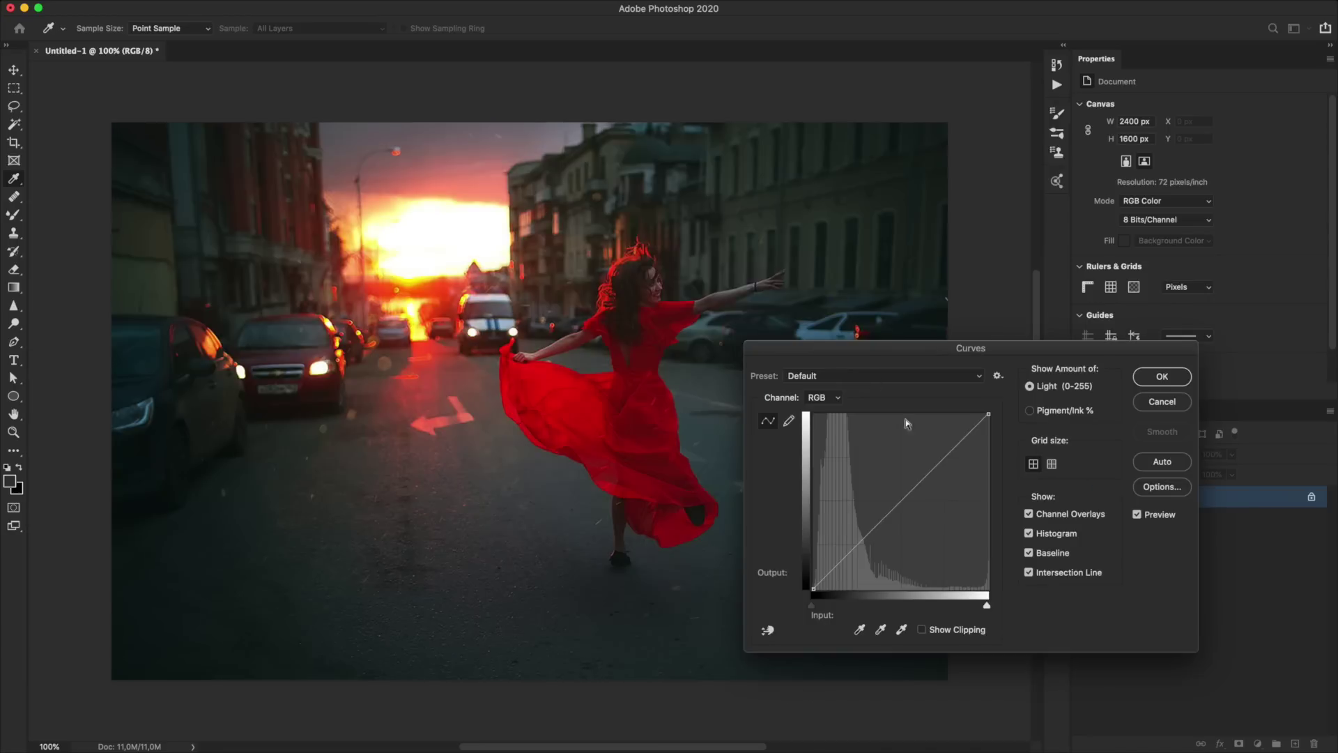
left_click(945, 455)
left_click_drag(839, 554, 858, 564)
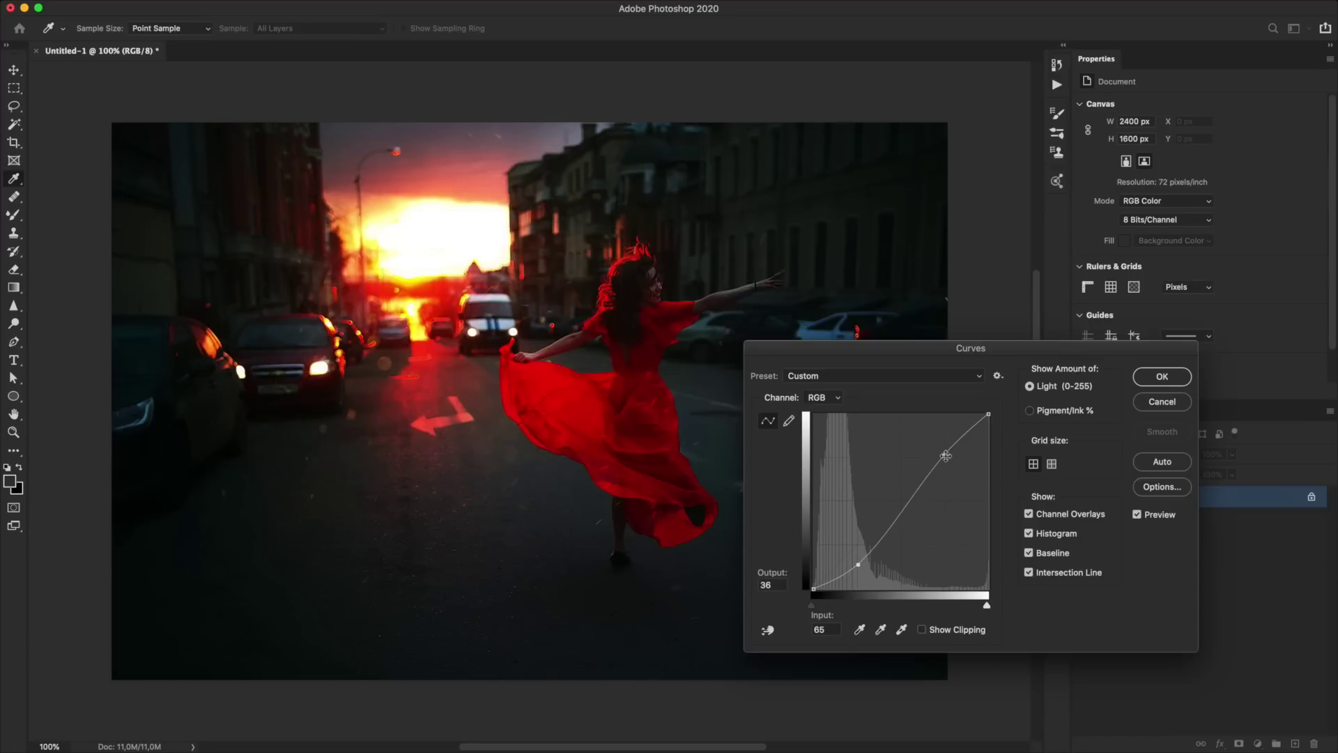
left_click_drag(944, 455, 944, 456)
left_click_drag(858, 565, 858, 565)
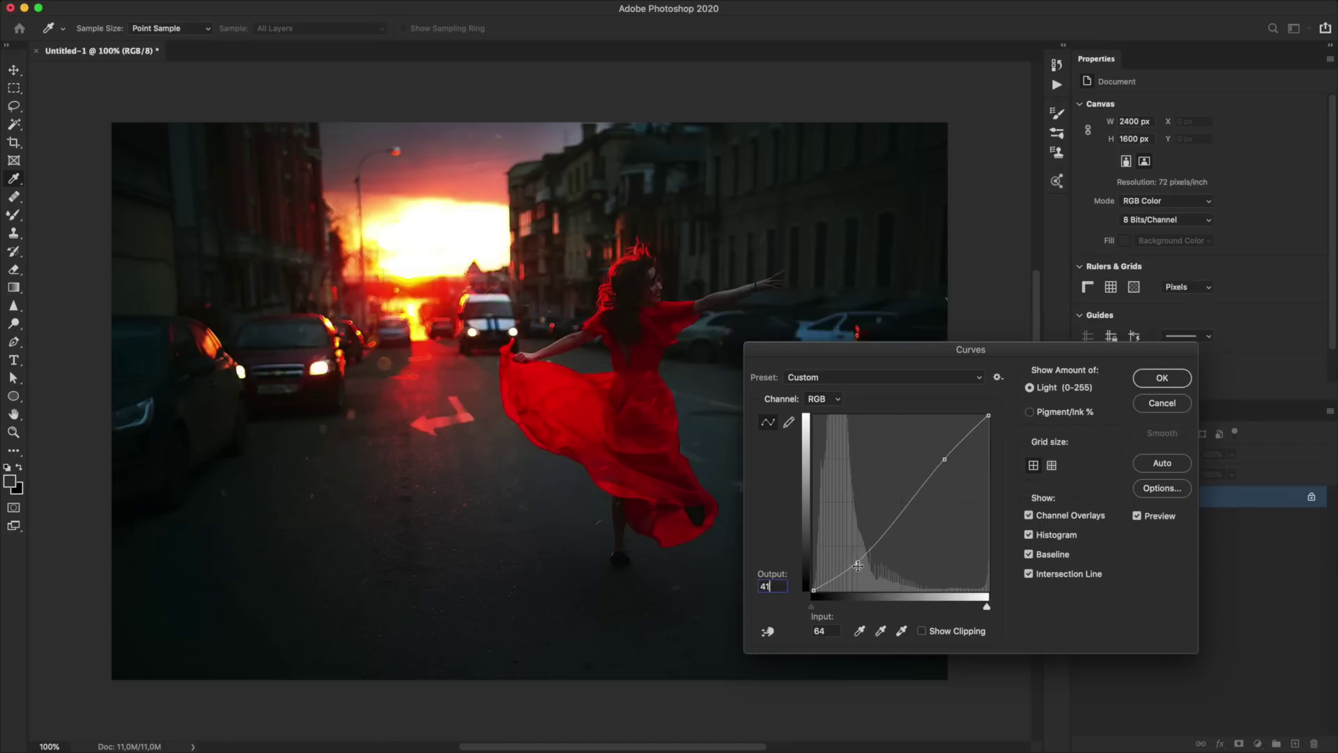
left_click_drag(945, 459, 944, 437)
left_click_drag(858, 562, 857, 563)
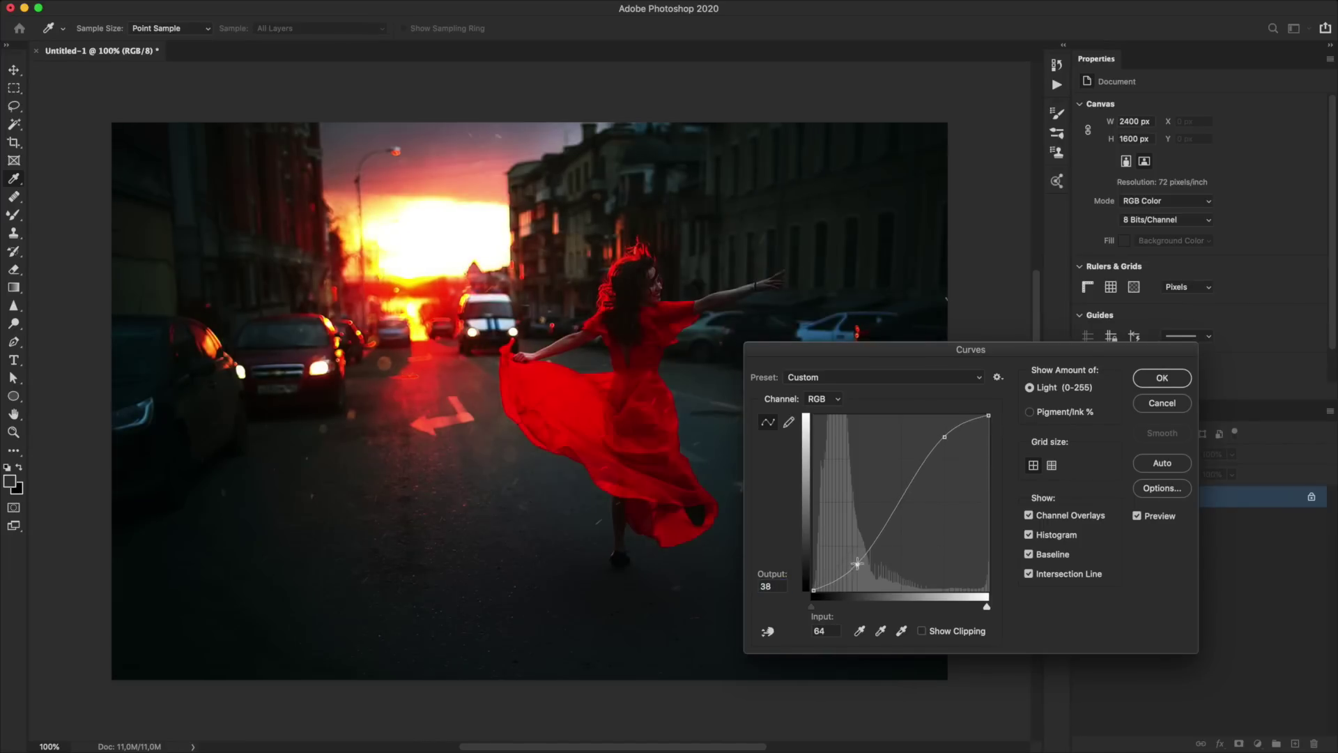
- Compare with Preview toggled, then fine-tune the shadow point and soften the upper point
left_click(1138, 516)
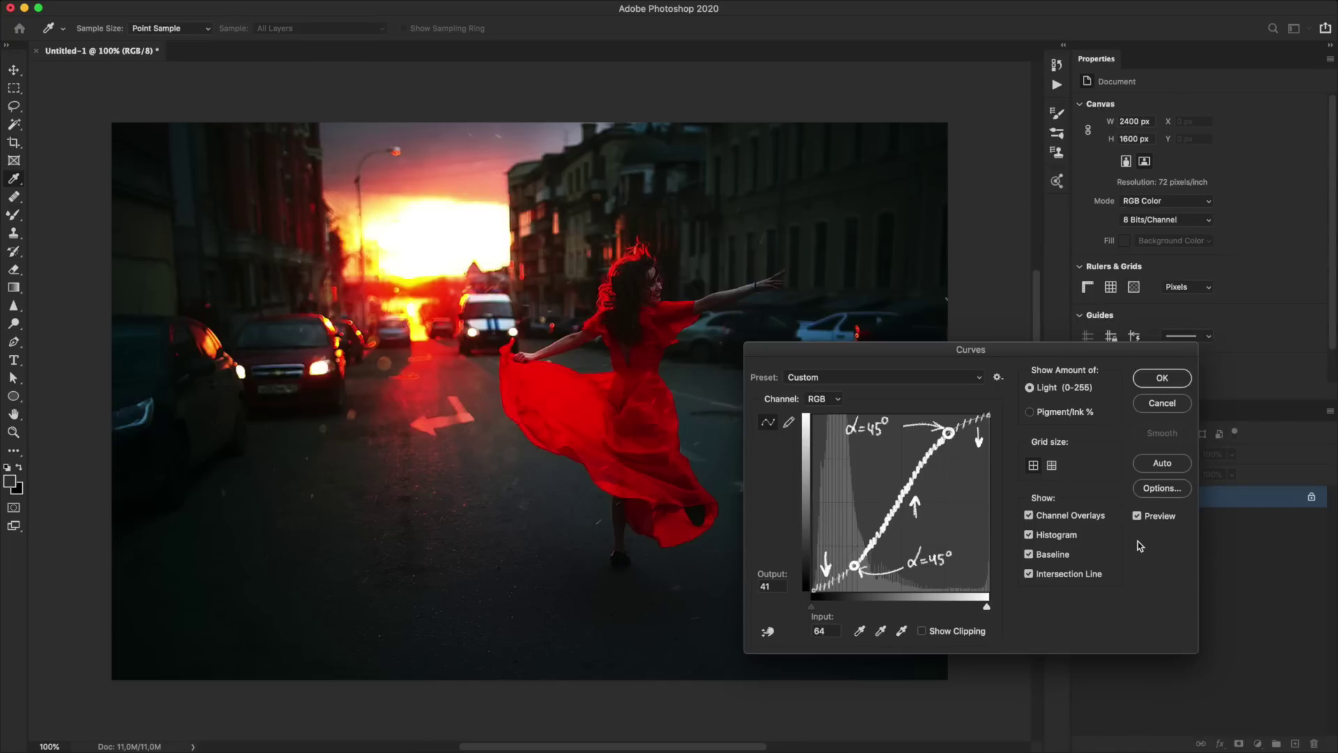
left_click(1137, 516)
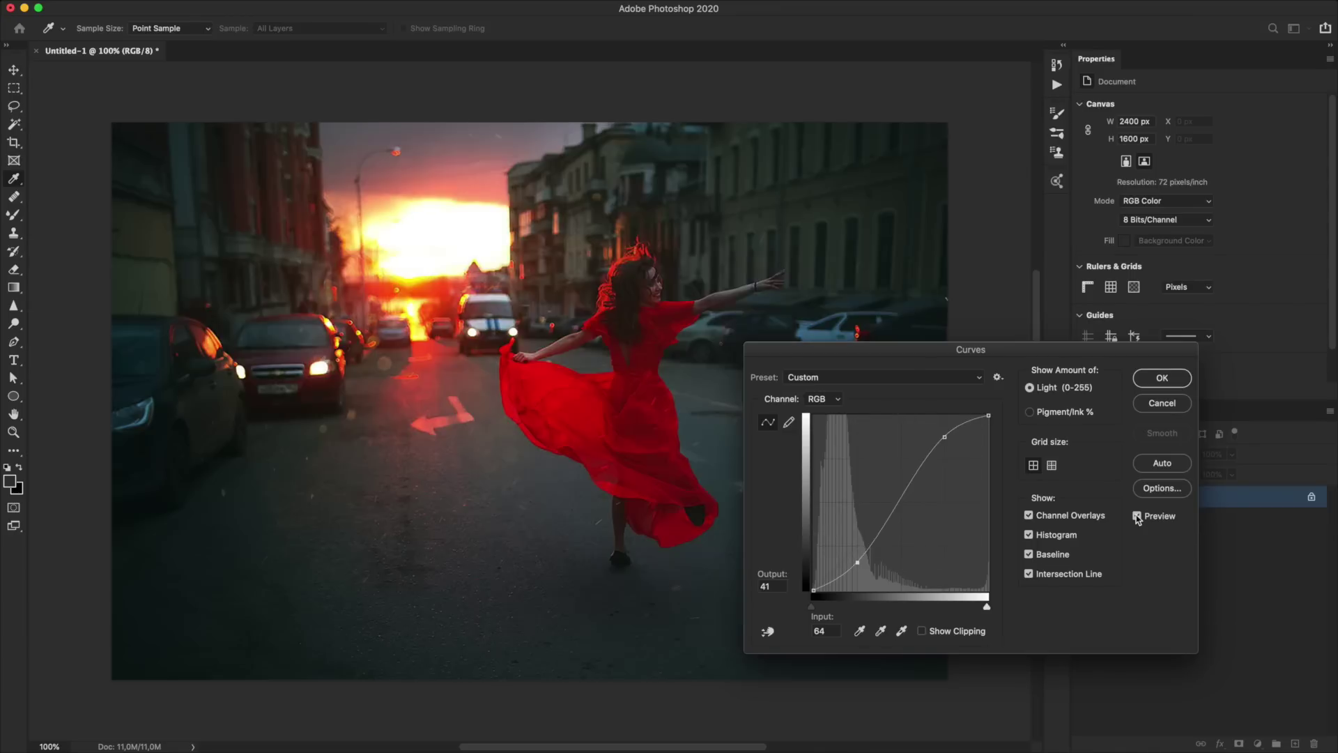
left_click(1137, 516)
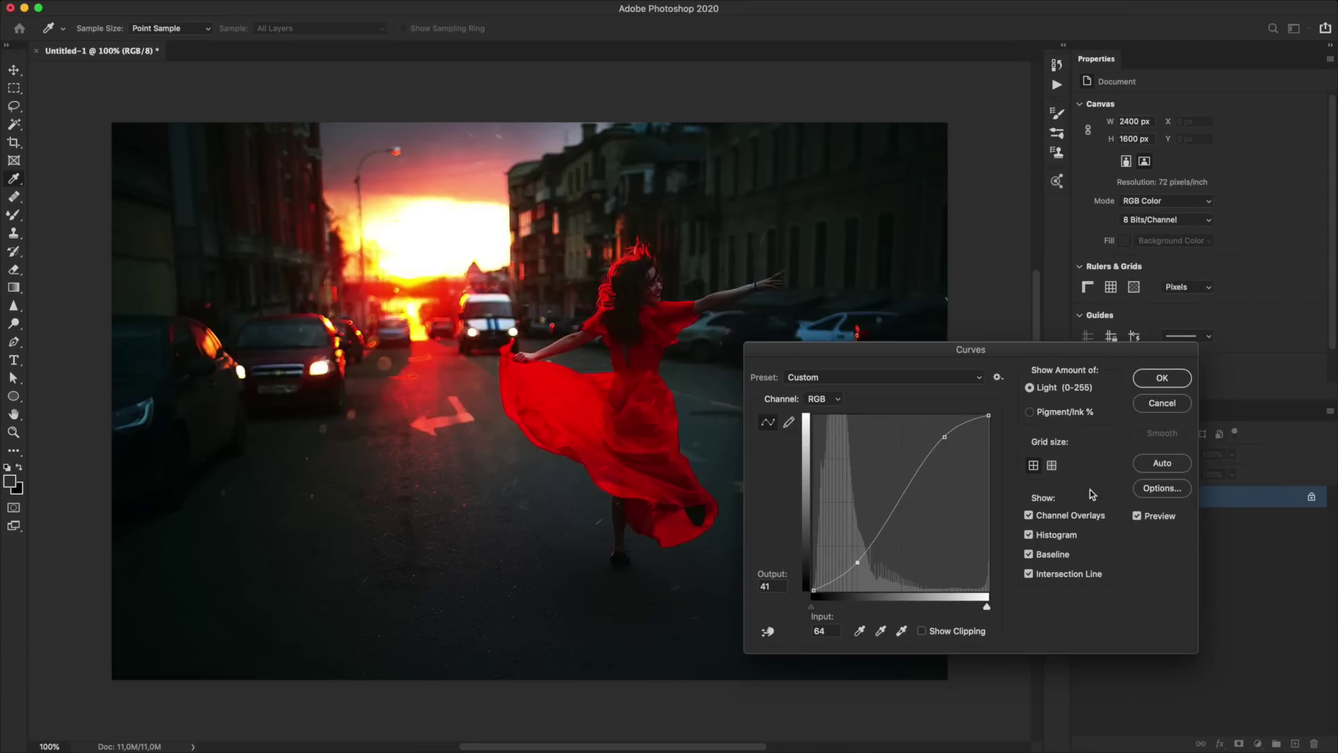
left_click_drag(858, 561, 857, 564)
left_click_drag(944, 437, 945, 460)
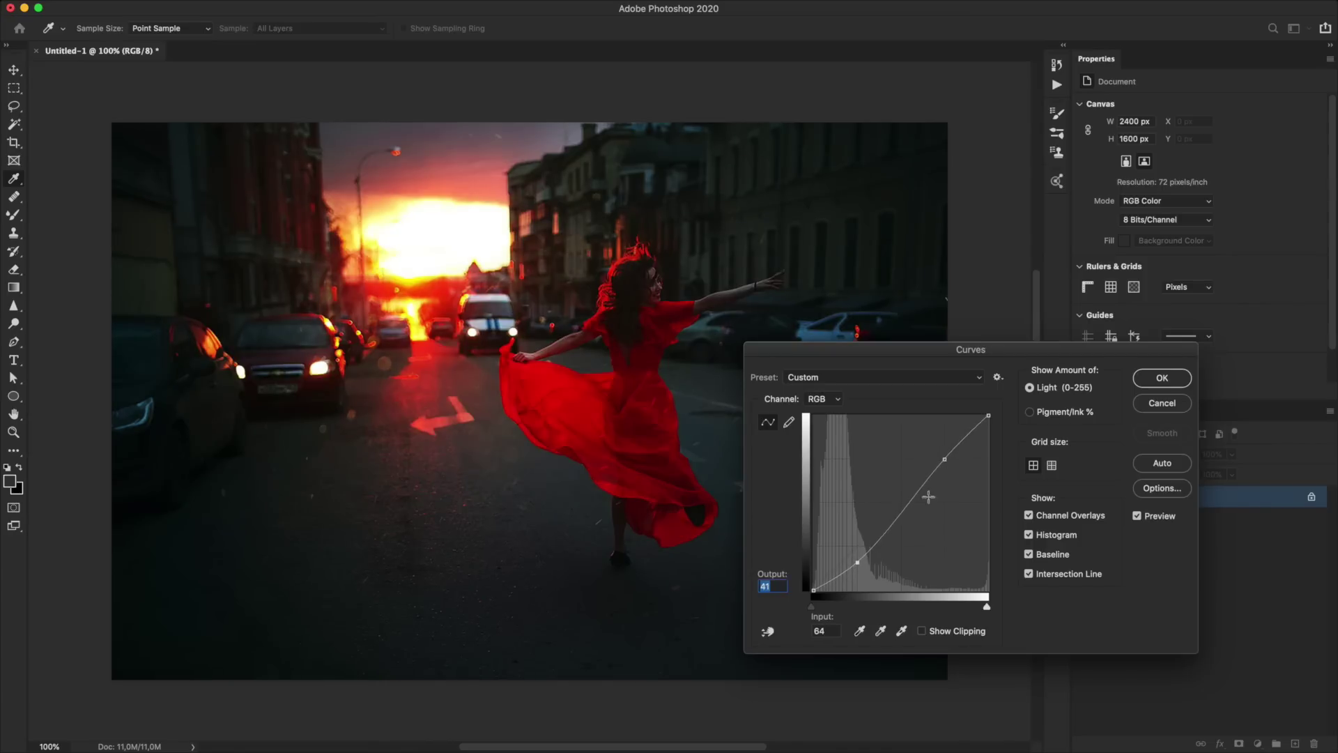
left_click(857, 563)
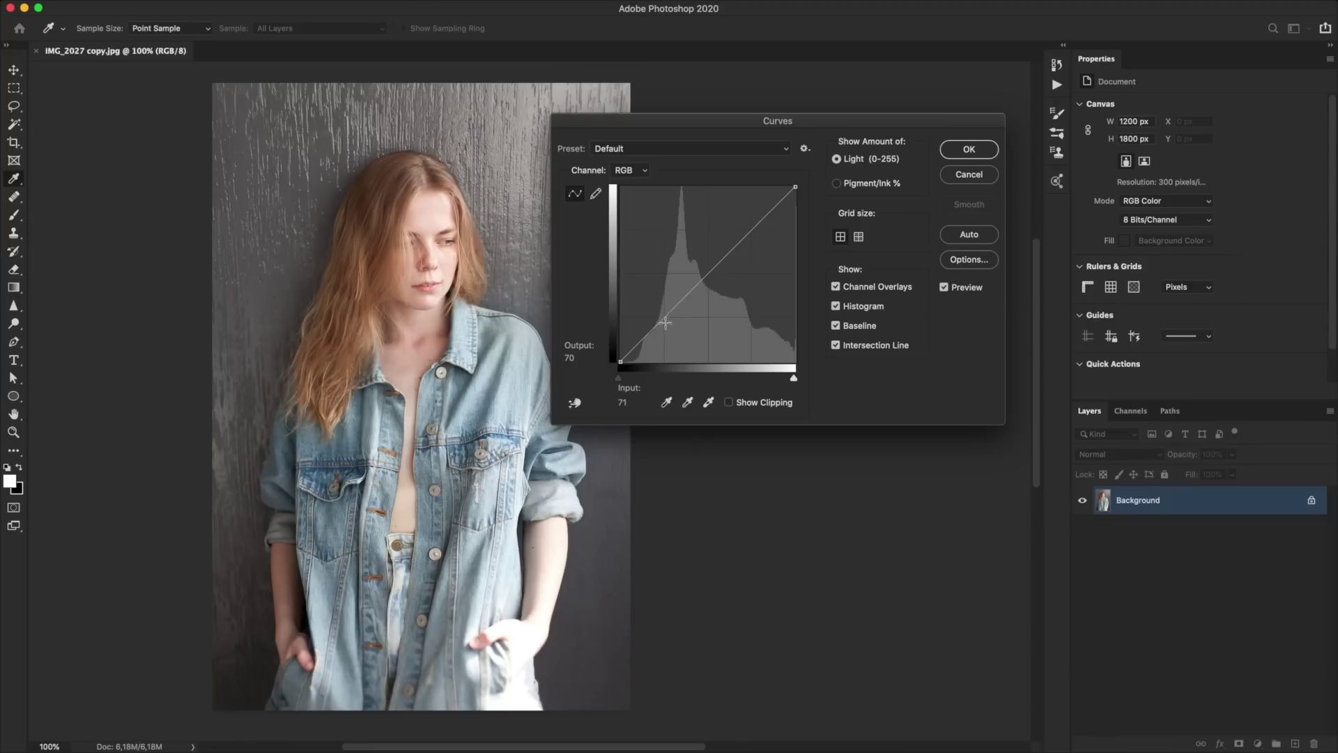
left_click_drag(665, 322, 665, 339)
left_click_drag(750, 232, 750, 212)
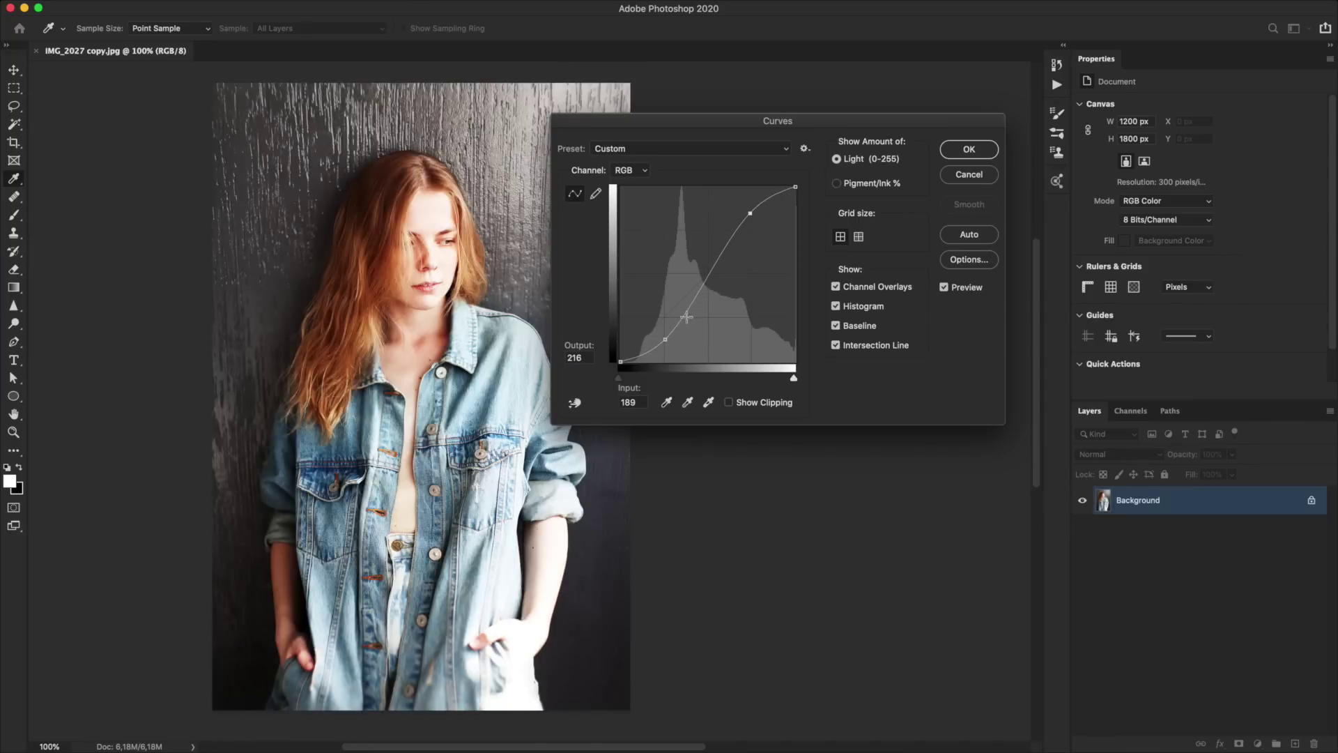
left_click_drag(665, 339, 665, 334)
left_click_drag(750, 212, 751, 214)
left_click(944, 288)
left_click(945, 287)
left_click(944, 288)
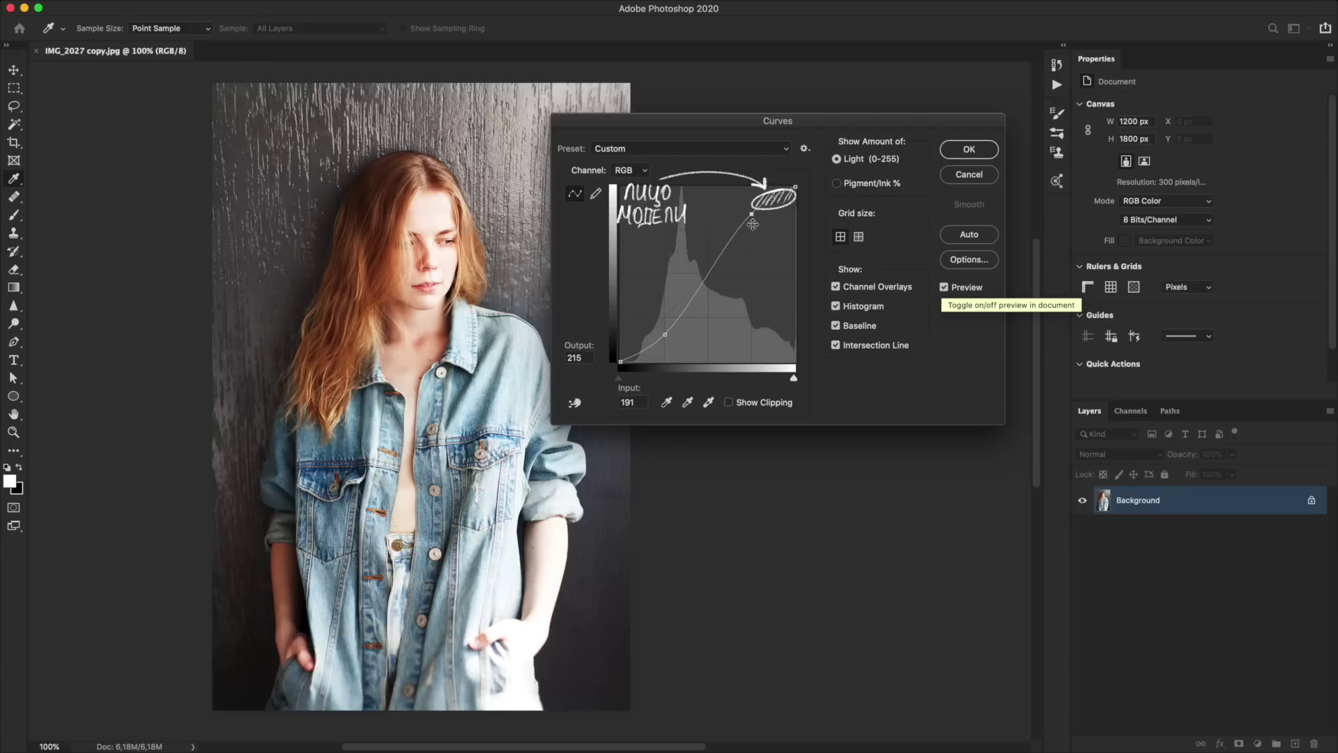
left_click_drag(665, 335, 604, 313)
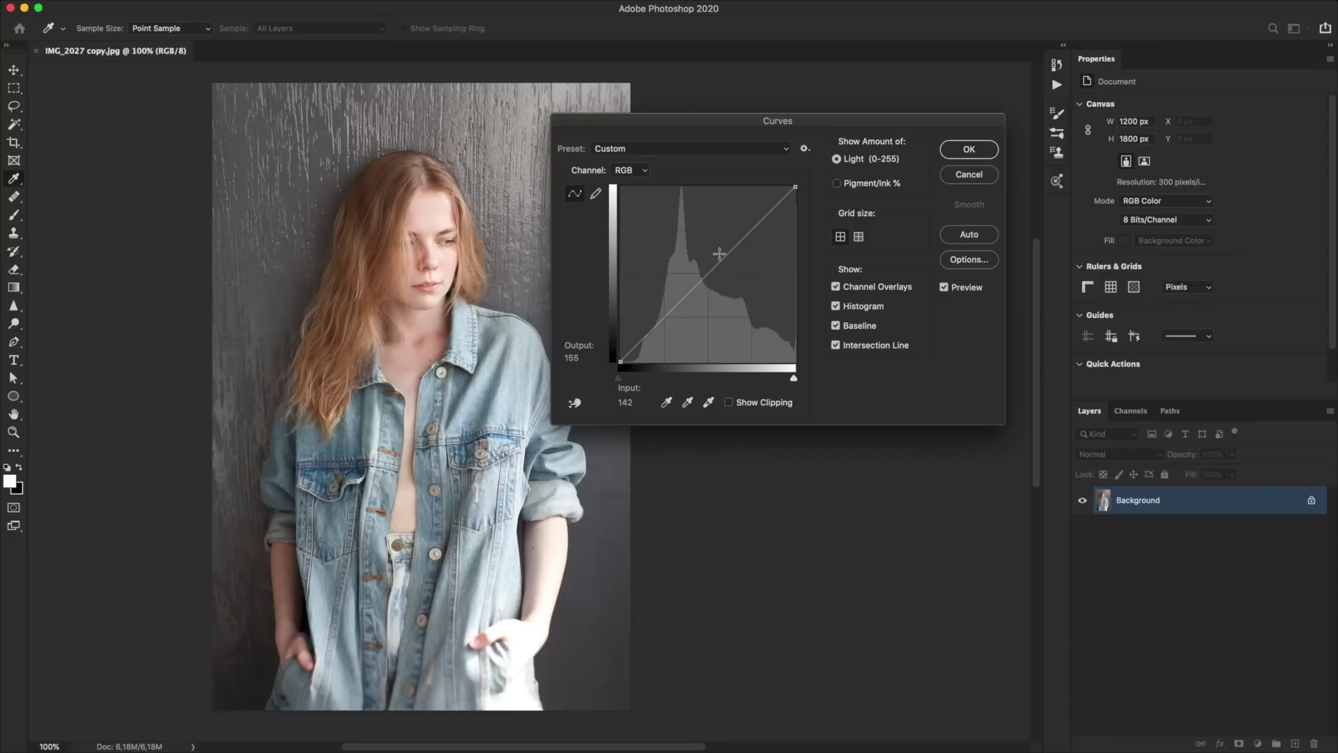
- Lift the denim portrait's highlight end and pull its midtones down to darken it
left_click(449, 199)
left_click(777, 206)
left_click_drag(785, 197, 786, 193)
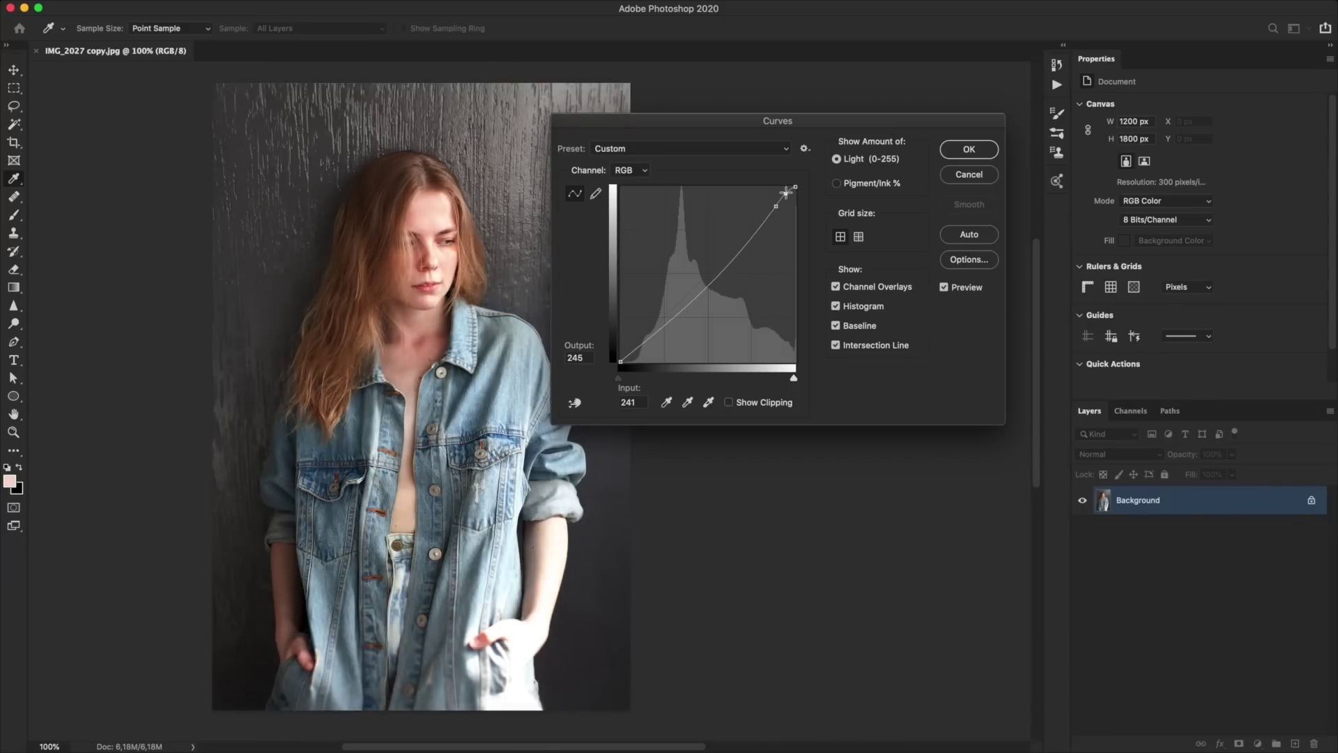
left_click_drag(709, 288, 708, 298)
left_click(785, 193)
- Compare the denim portrait with and without the curve, zoomed in on the face and at full view
left_click(945, 288)
left_click(944, 288)
left_click(945, 287)
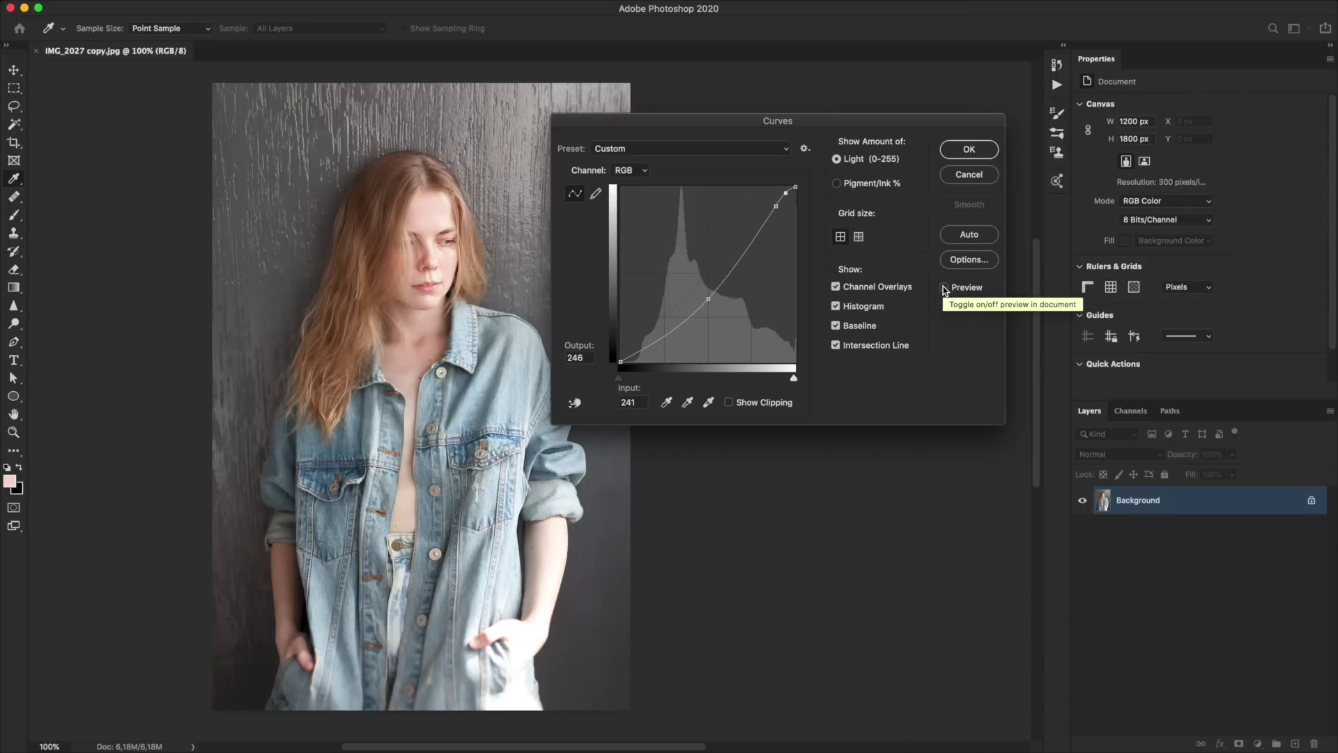
left_click(944, 288)
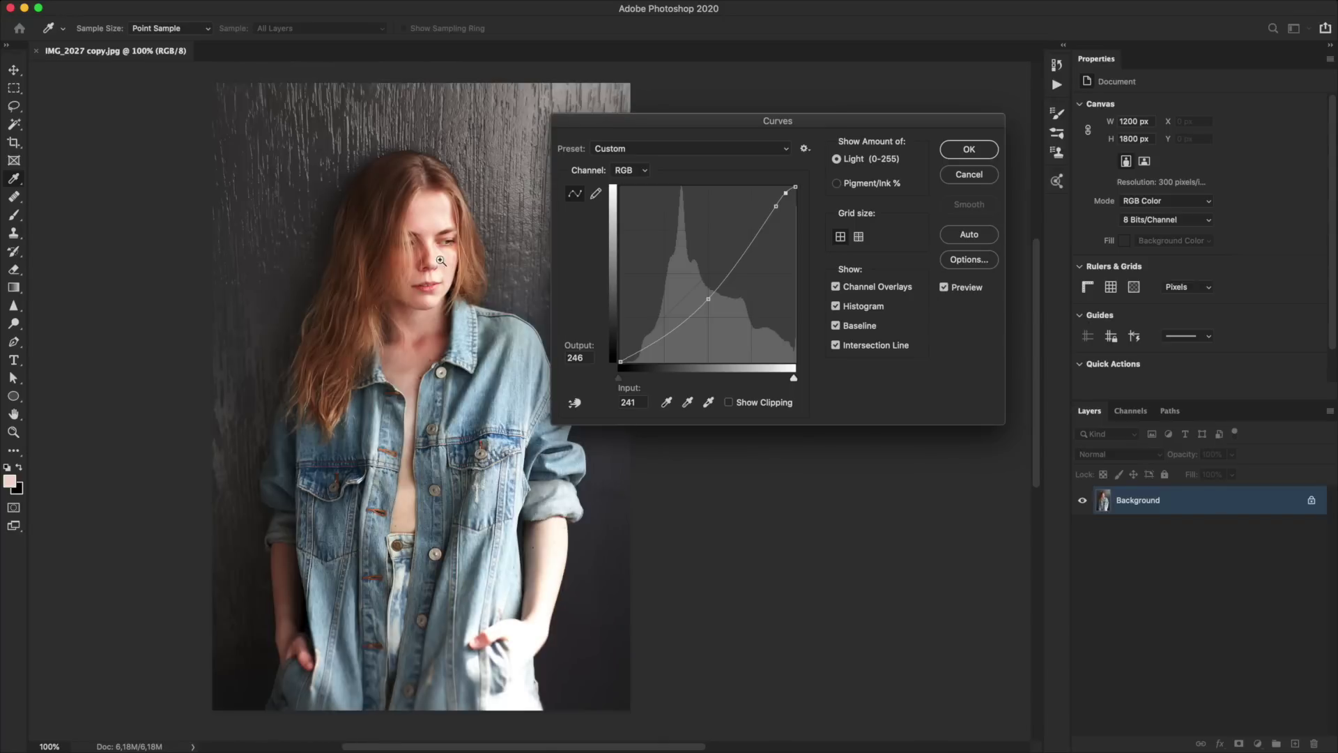
scroll(466, 262, "up", 2)
left_click_drag(466, 262, 379, 429)
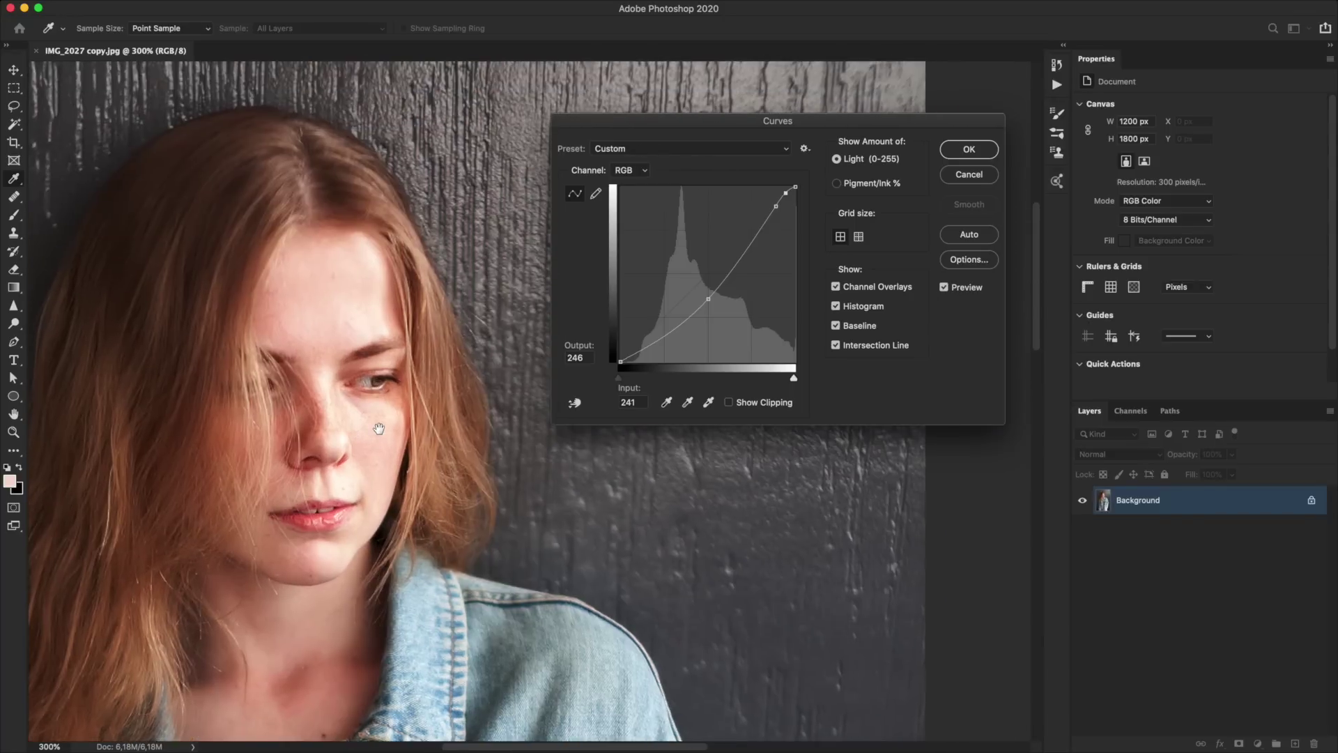
left_click(944, 288)
left_click(945, 290)
left_click(946, 290)
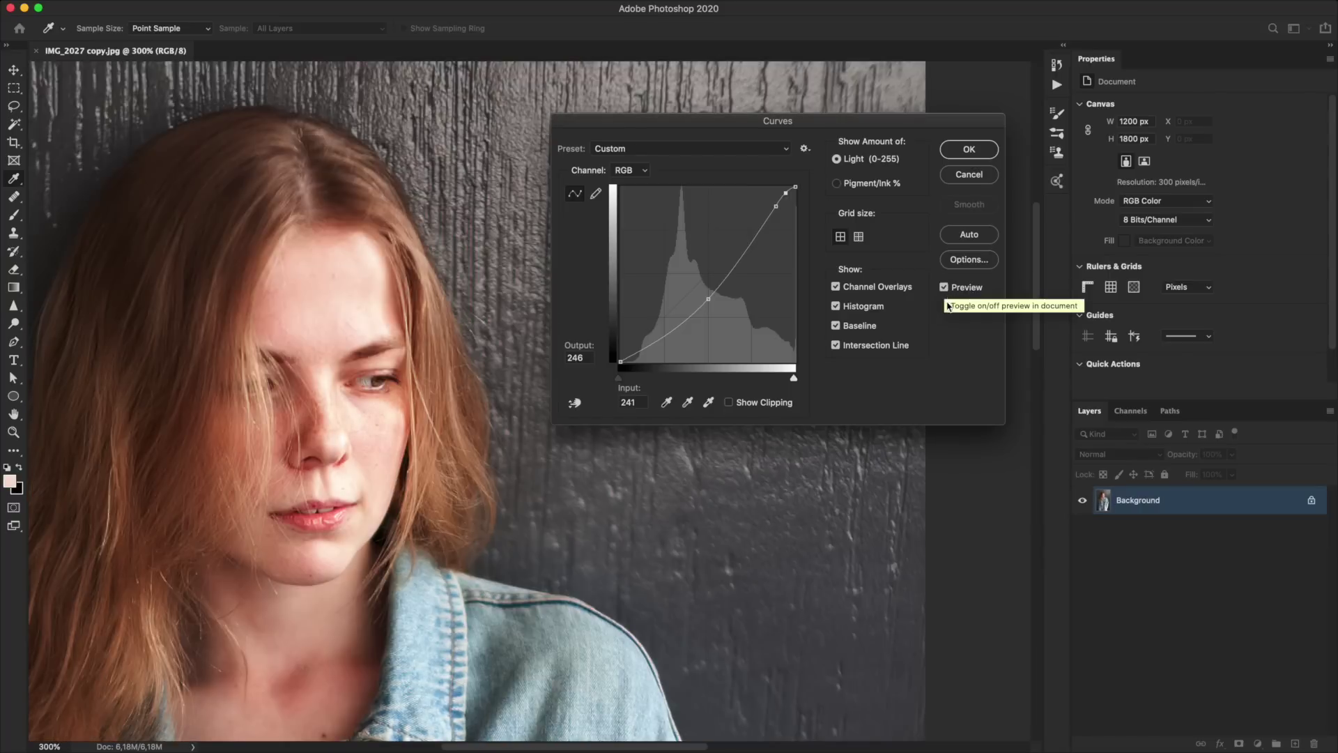
key("ctrl+1")
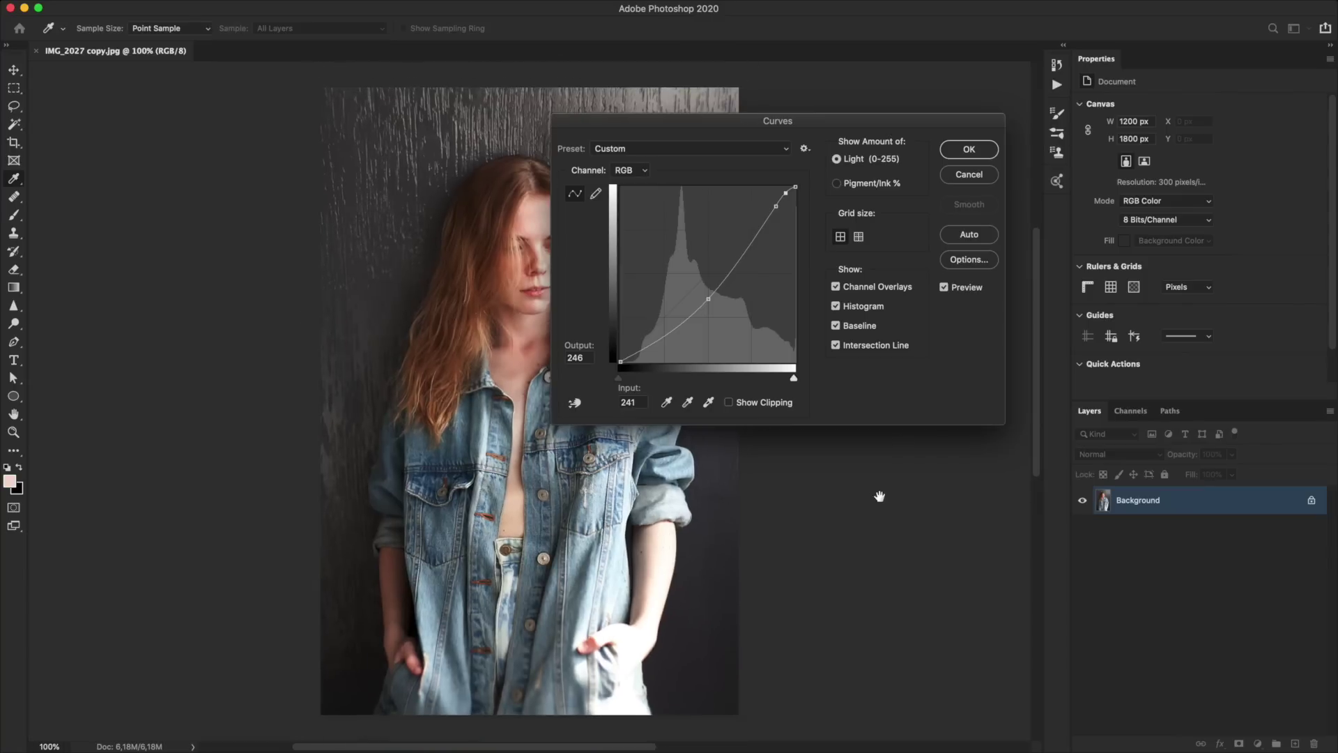
left_click_drag(879, 496, 715, 507)
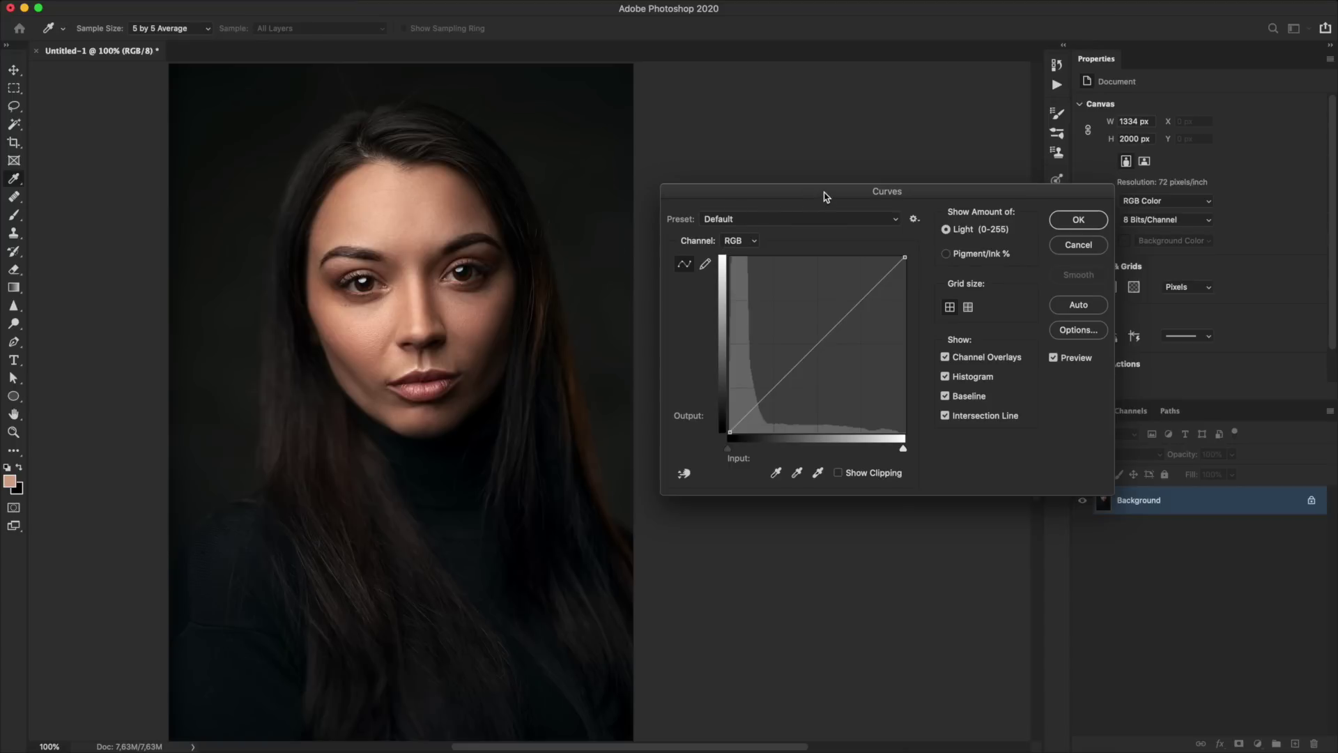
- Sample the dark-haired woman's skin and hair tones to locate them on the curve
left_click_drag(826, 194, 827, 190)
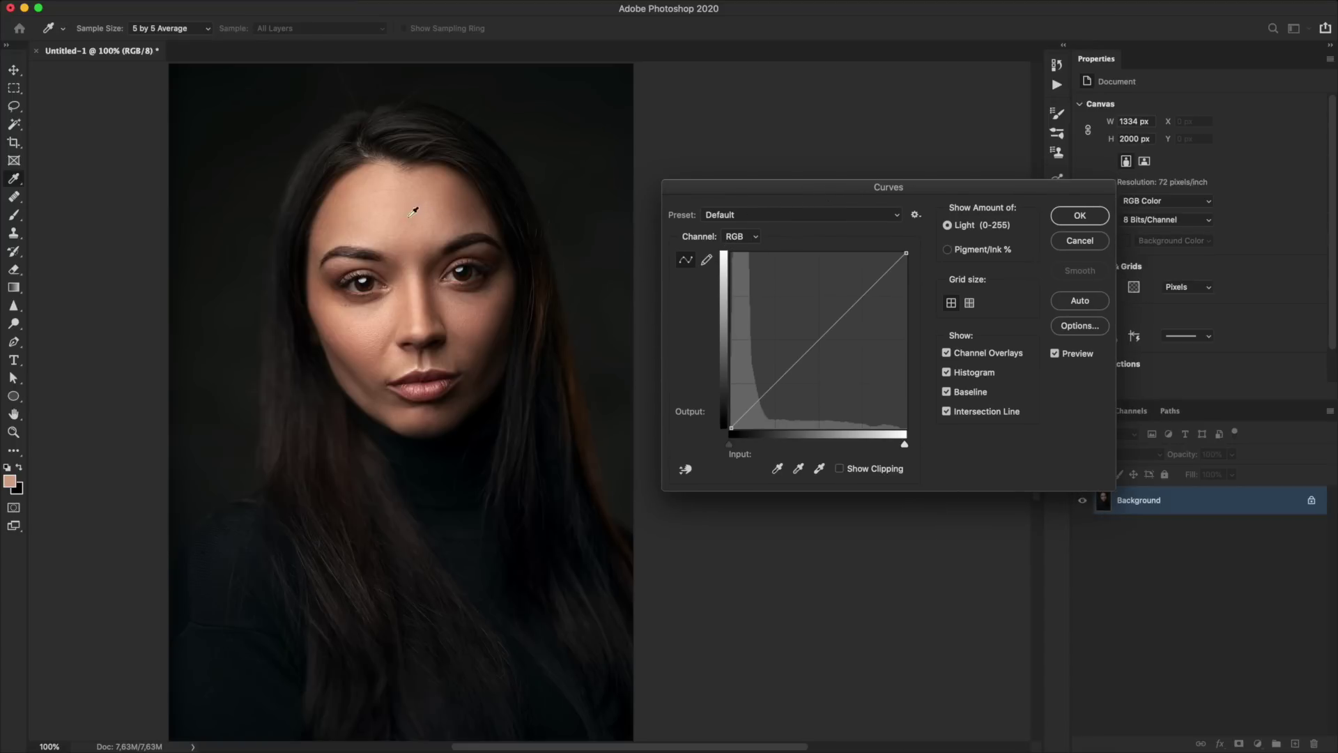
left_click_drag(418, 217, 394, 217)
left_click_drag(392, 212, 488, 341)
left_click(389, 208)
- Pin the shadowed cheek tone as a point and shape a gentle S-curve, checking without Preview
key("super")
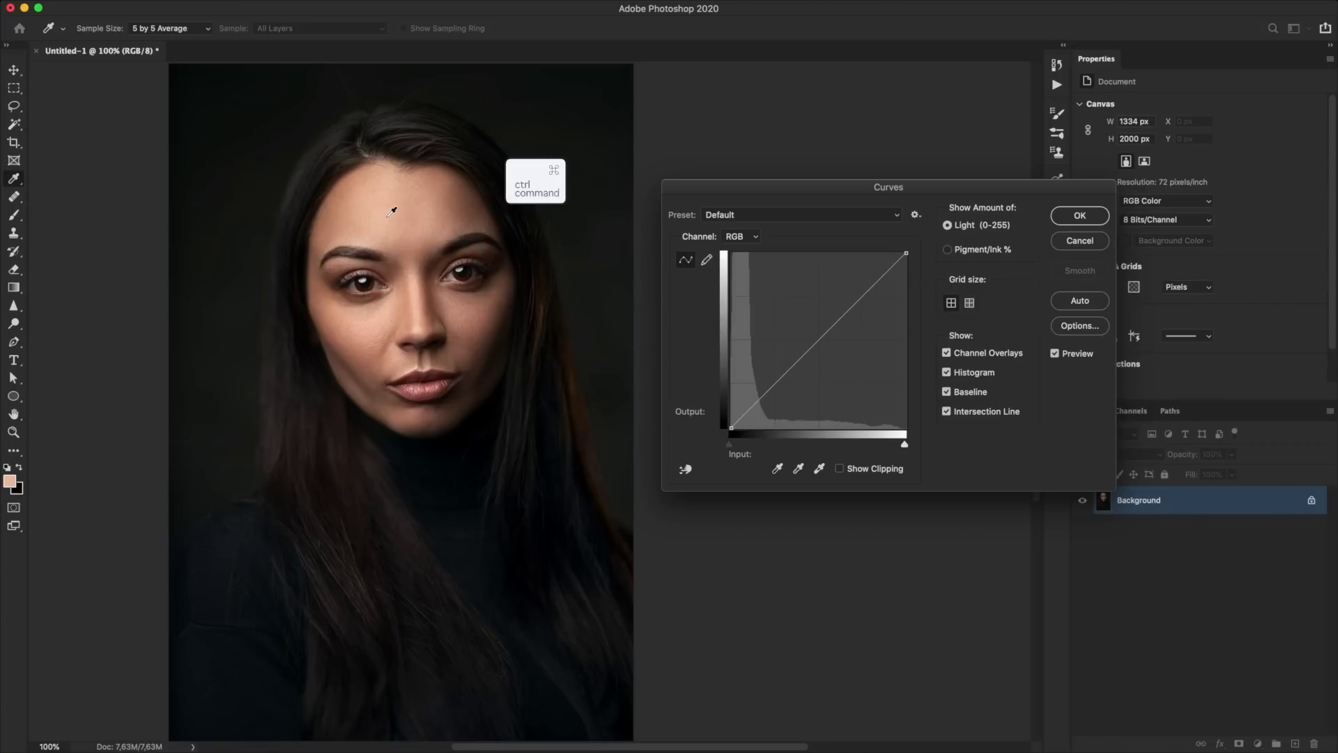
left_click(490, 341, "super")
left_click_drag(873, 286, 877, 280)
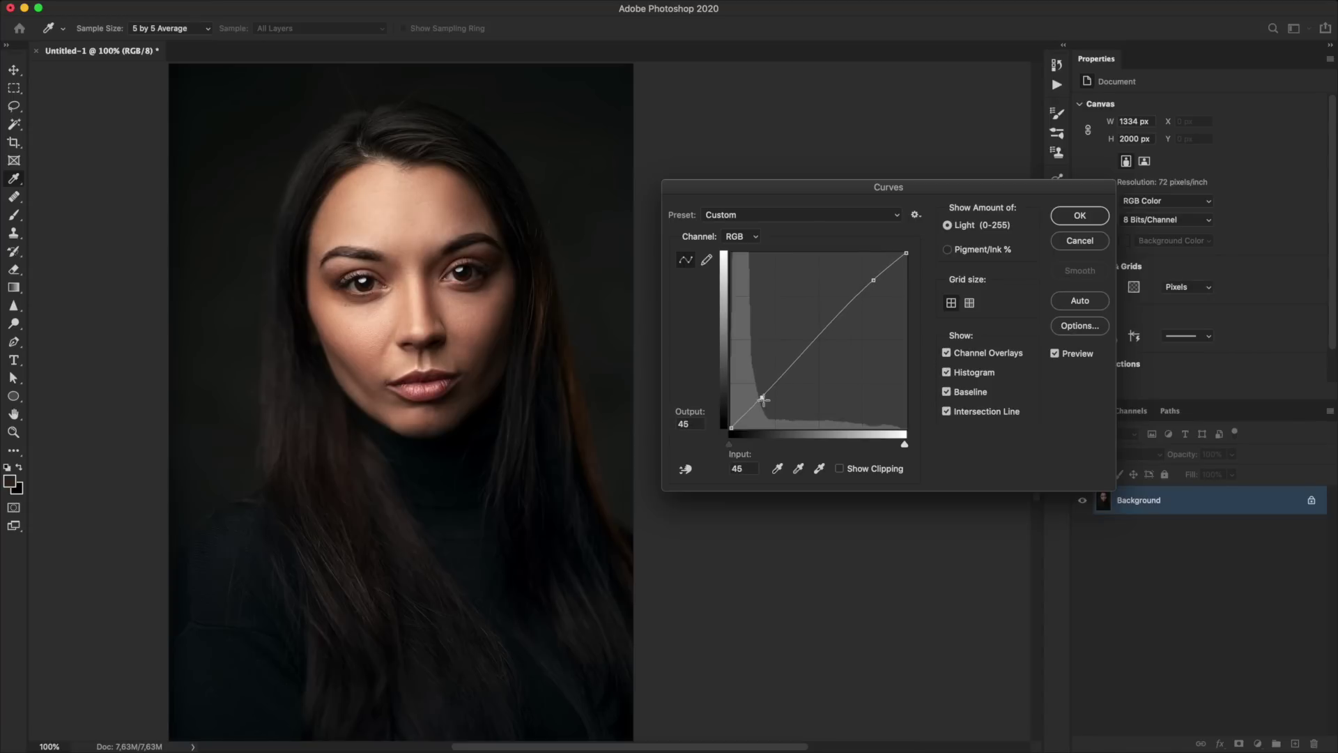
left_click_drag(762, 397, 763, 402)
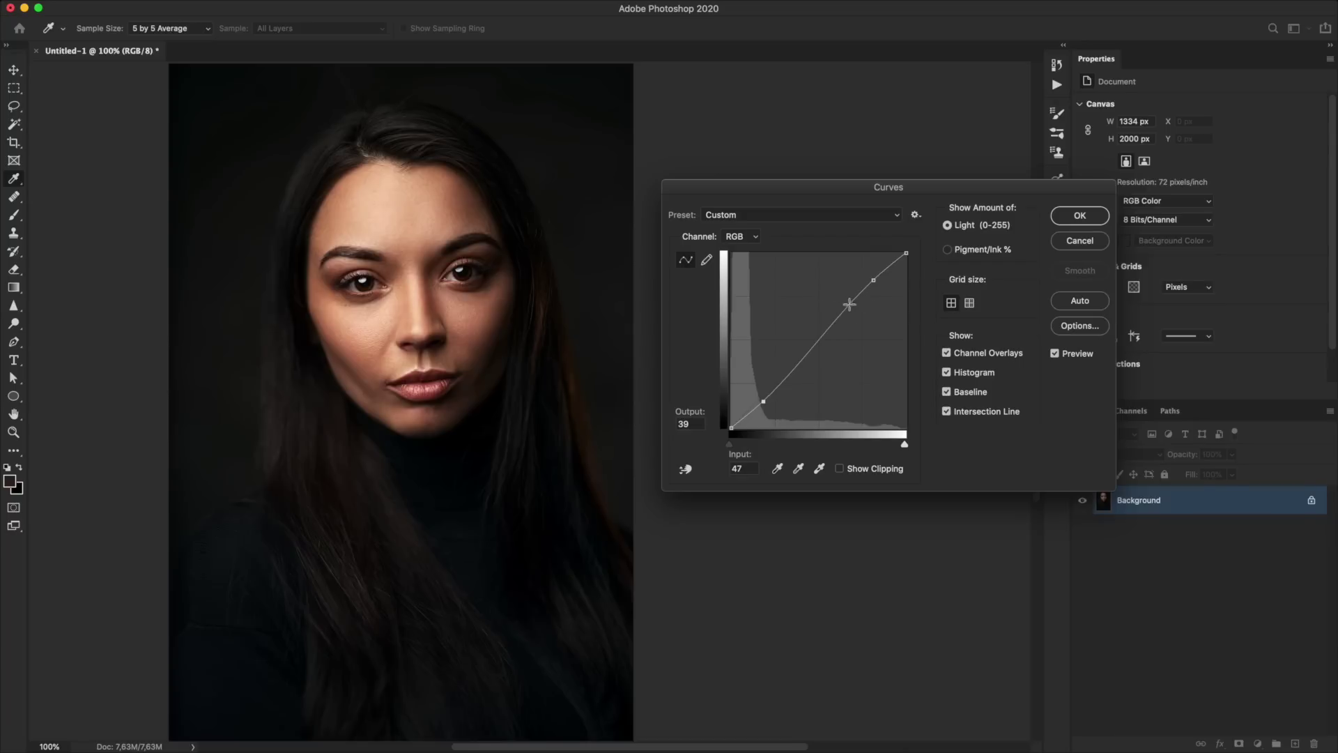
key("p")
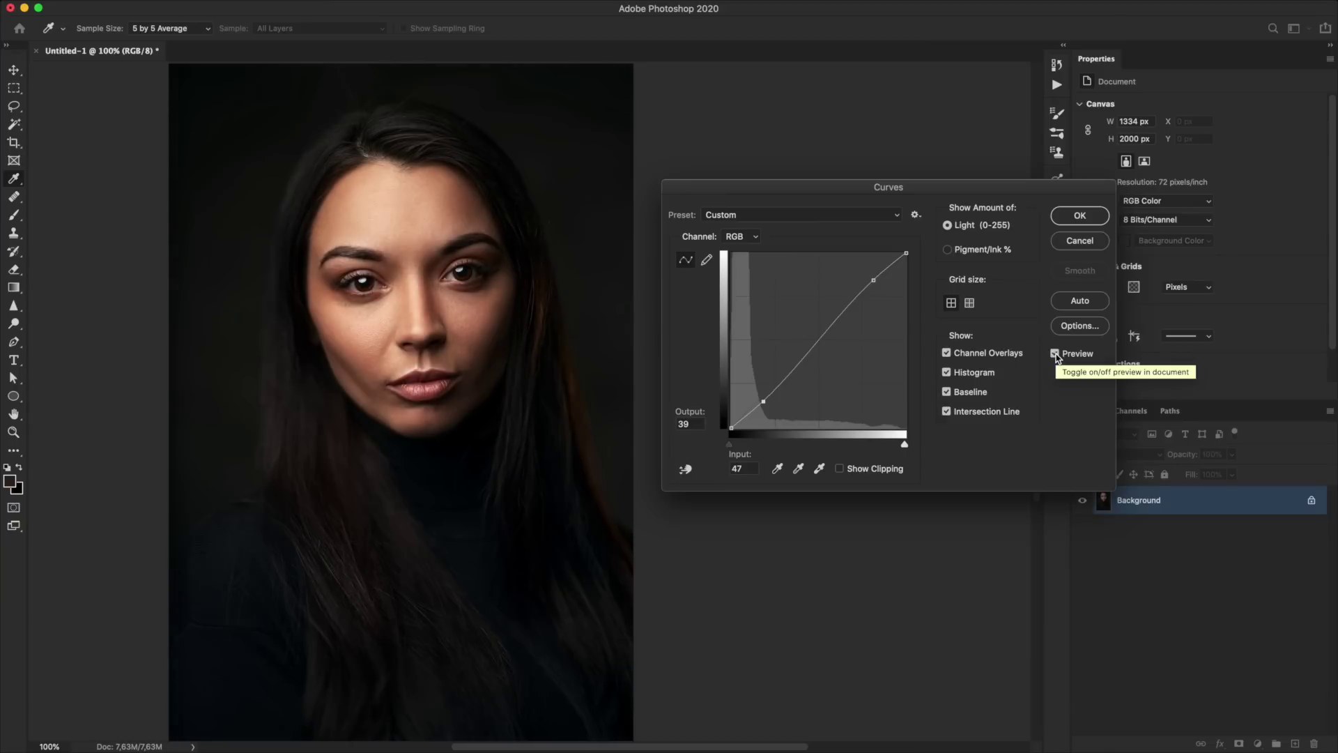
key("ctrl+m")
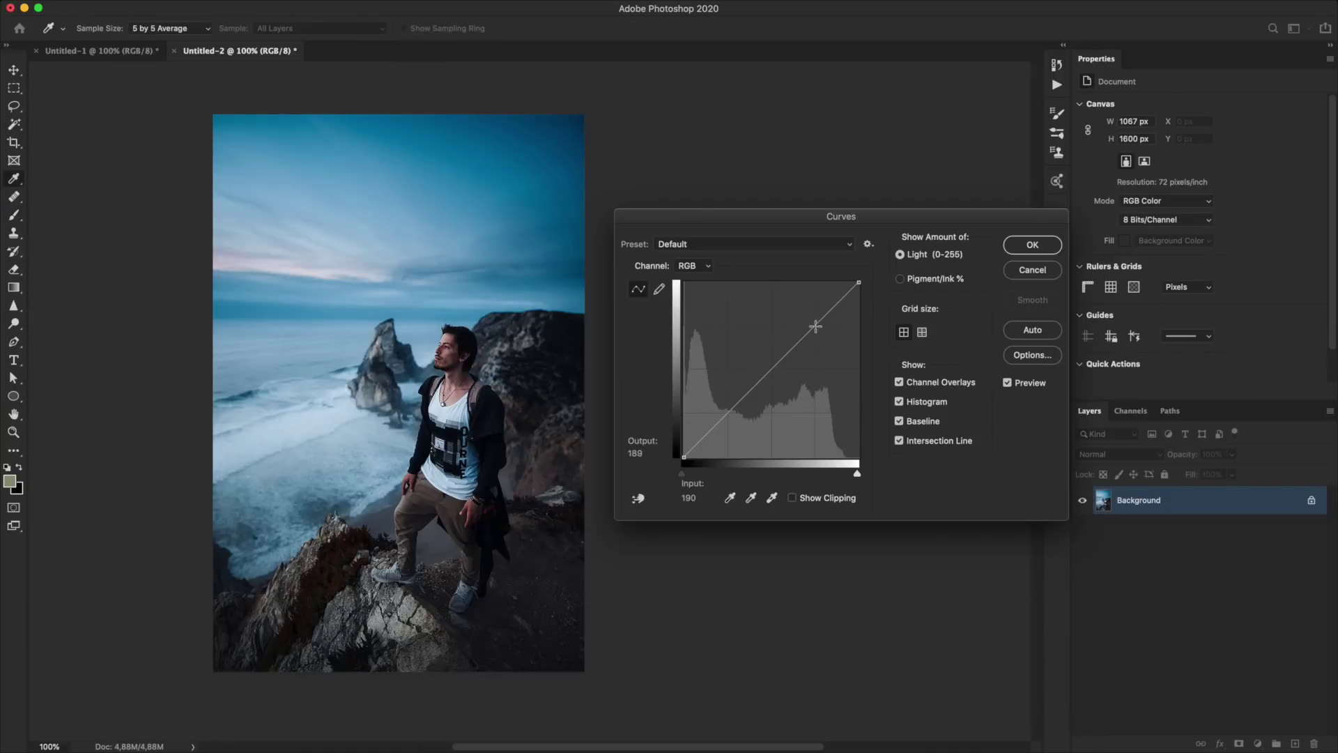
- Raise an upper point and lower a shadow point on the seaside photo's curve, comparing with Preview
left_click_drag(814, 327, 814, 321)
left_click_drag(712, 428, 684, 448)
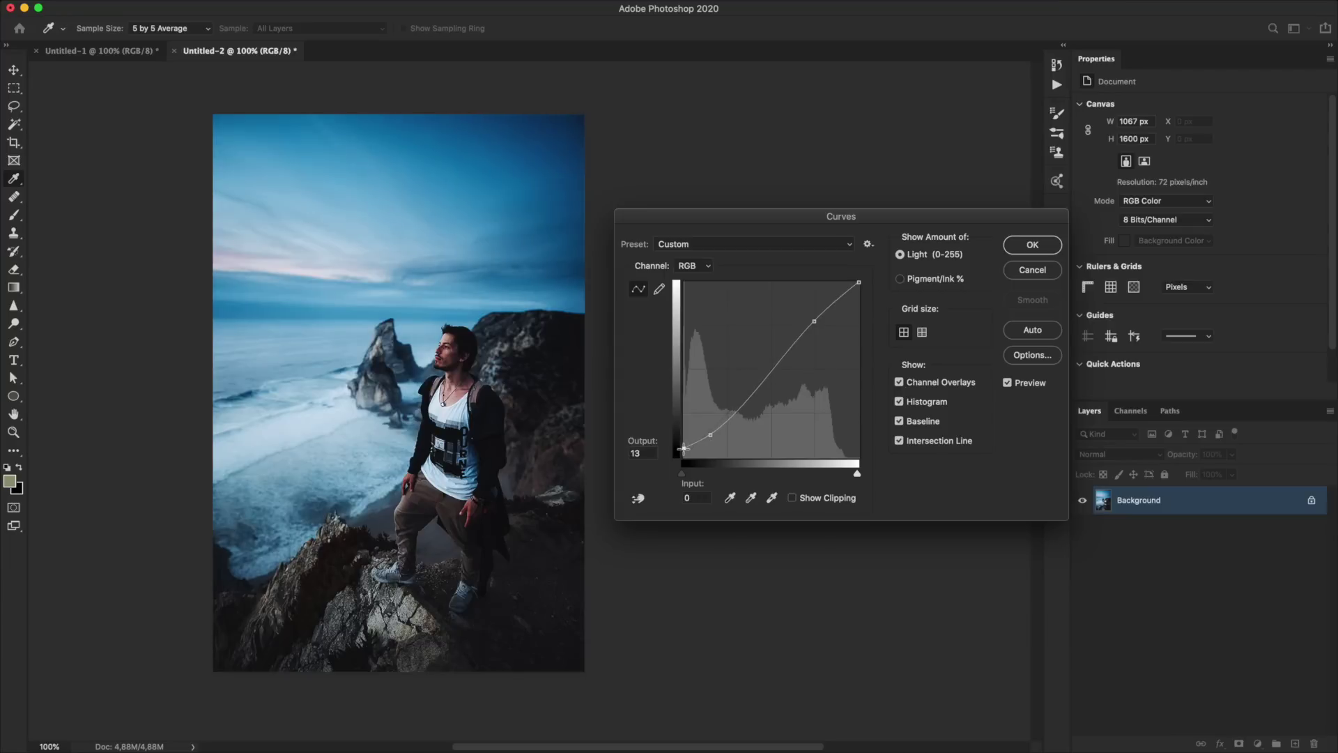
left_click(1006, 384)
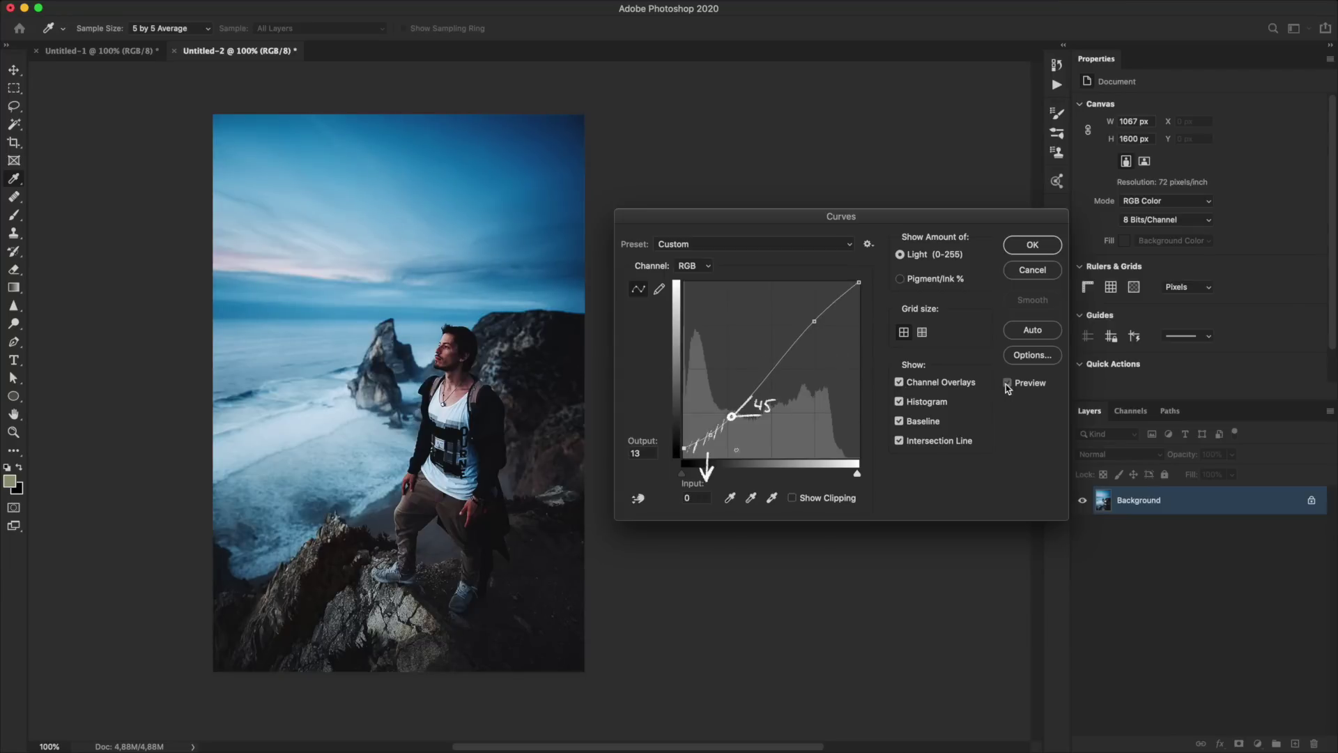
left_click(1007, 384)
left_click(1007, 384)
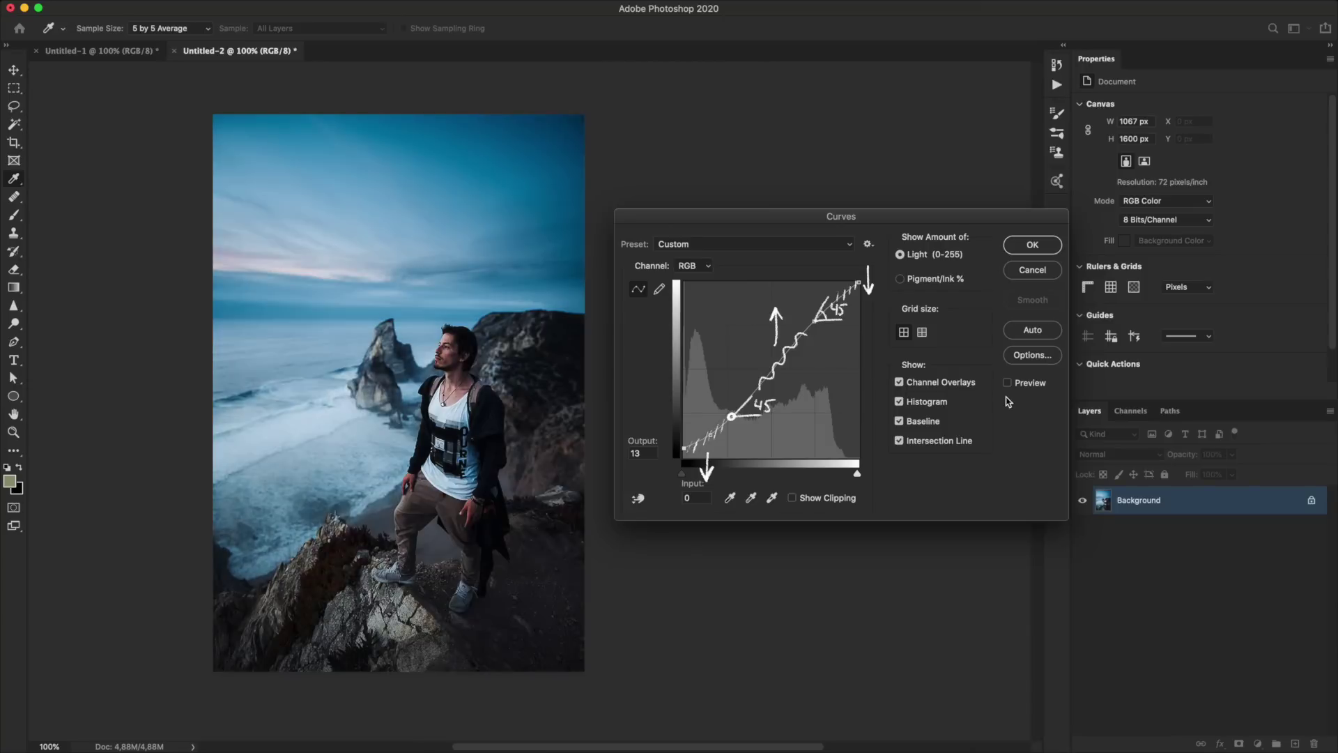
left_click(1007, 384)
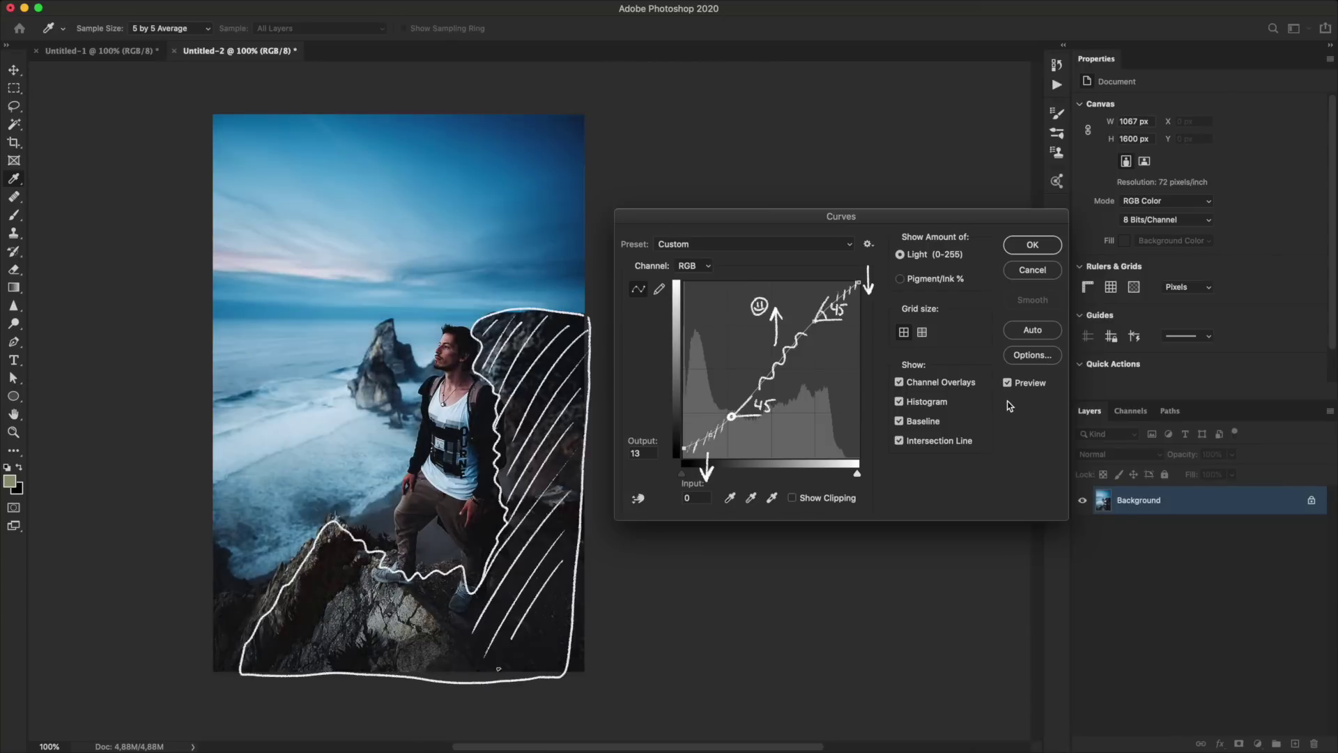